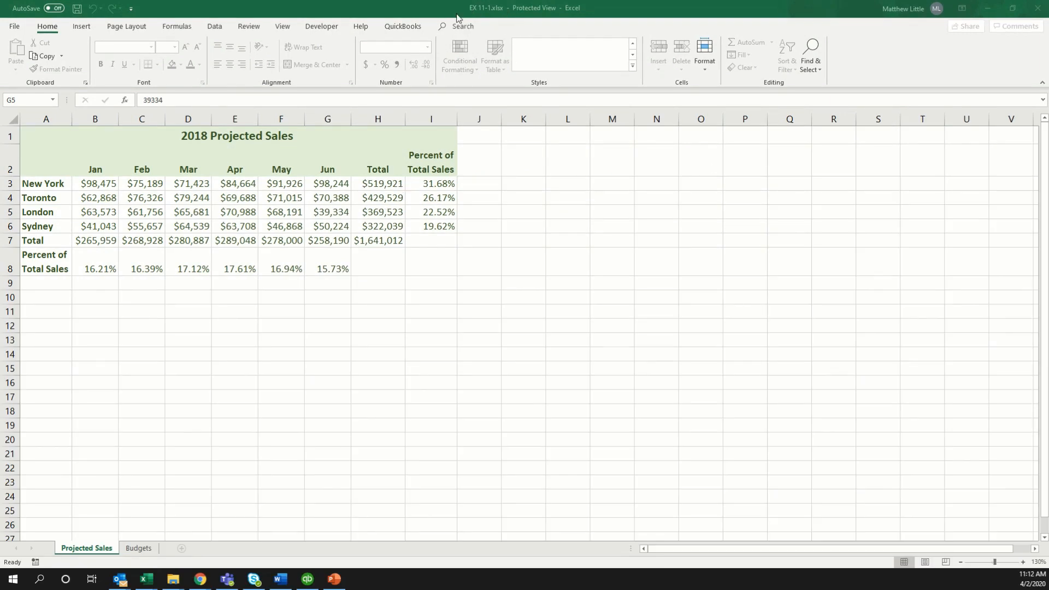
# Enable editing of the protected workbook and enter EX 11-Sales as the file name for a saved copy
pyautogui.click(15, 27)
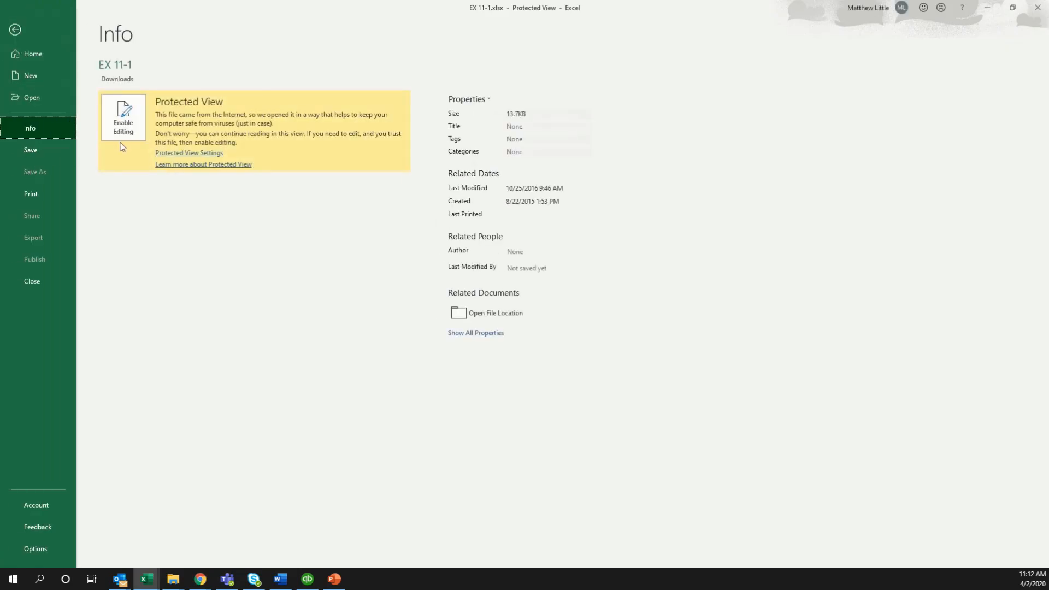
pyautogui.click(123, 123)
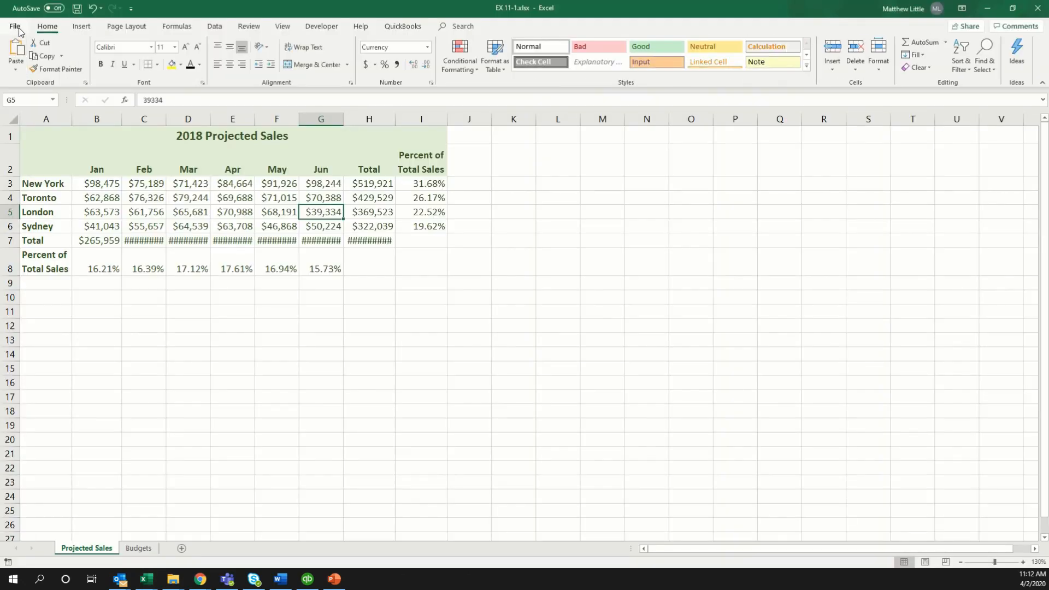
pyautogui.click(18, 28)
pyautogui.click(34, 172)
pyautogui.click(328, 82)
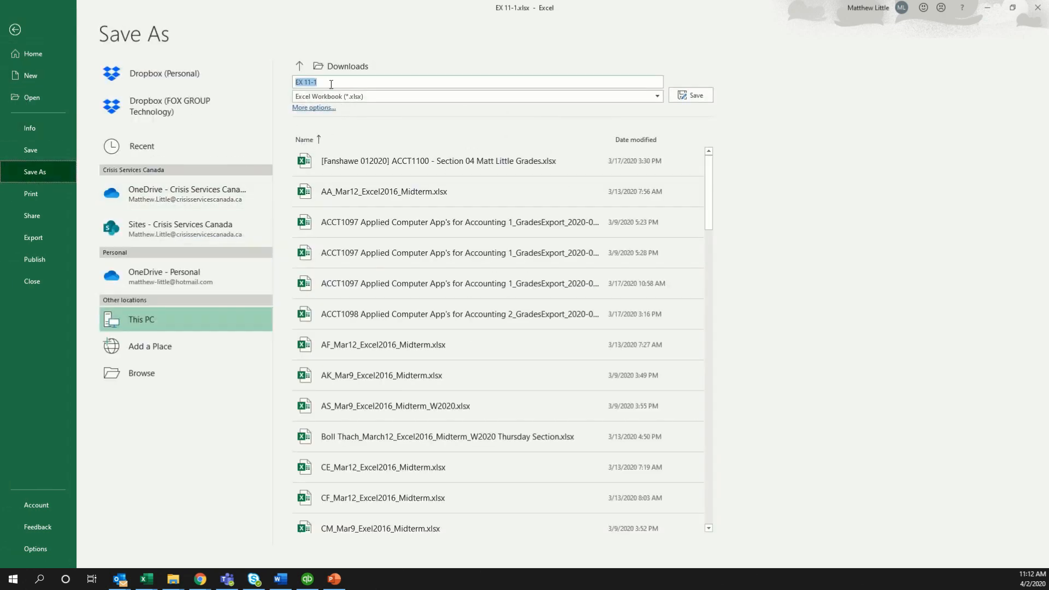
pyautogui.click(367, 77)
pyautogui.press('BackSpace')
pyautogui.press('BackSpace')
pyautogui.write('-SAles')
pyautogui.press('BackSpace')
pyautogui.press('BackSpace')
pyautogui.press('BackSpace')
pyautogui.press('BackSpace')
pyautogui.write('ales')
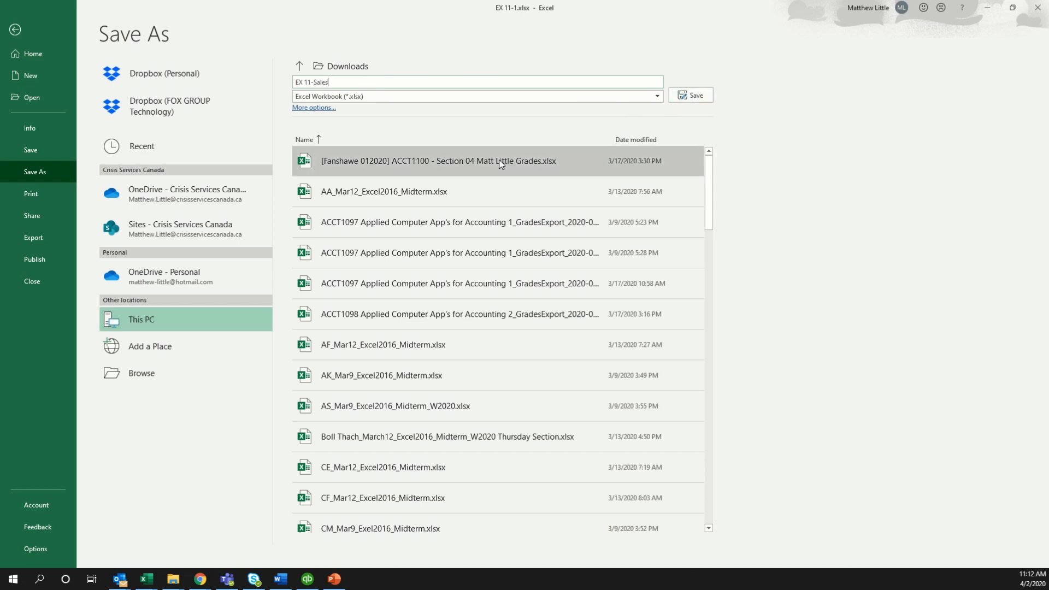
# Save the workbook copy in the ACCT1100Winter2020 folder within FanshaweCollege in Dropbox (Personal)
pyautogui.click(145, 377)
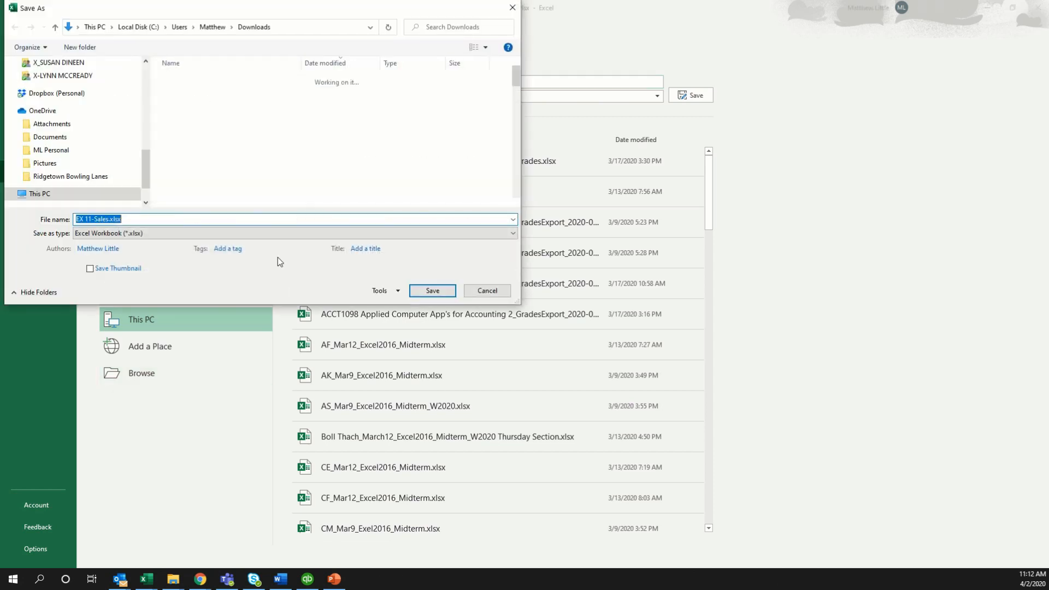
pyautogui.click(55, 93)
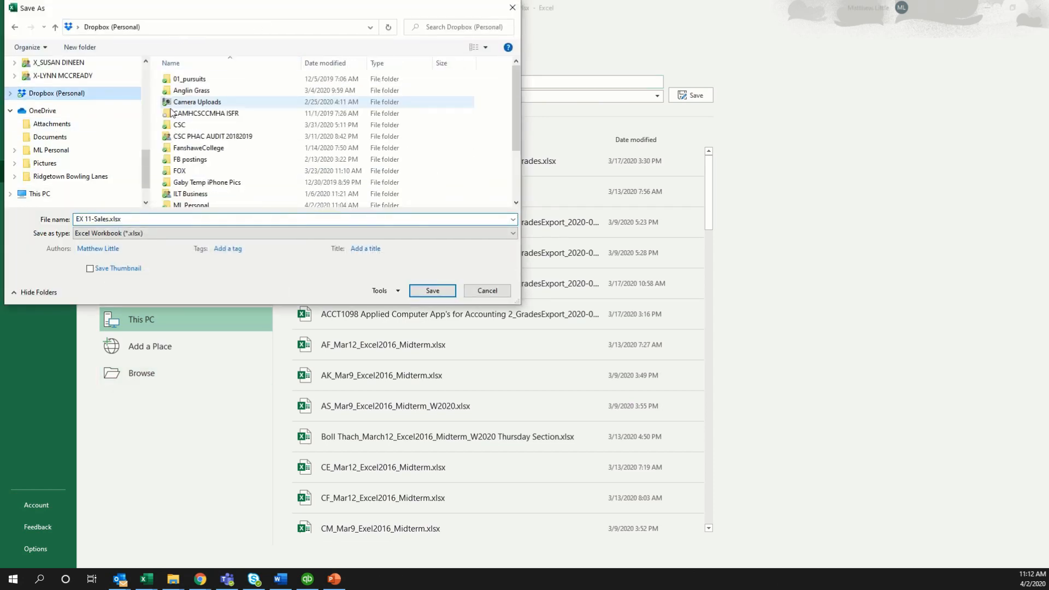
pyautogui.doubleClick(202, 147)
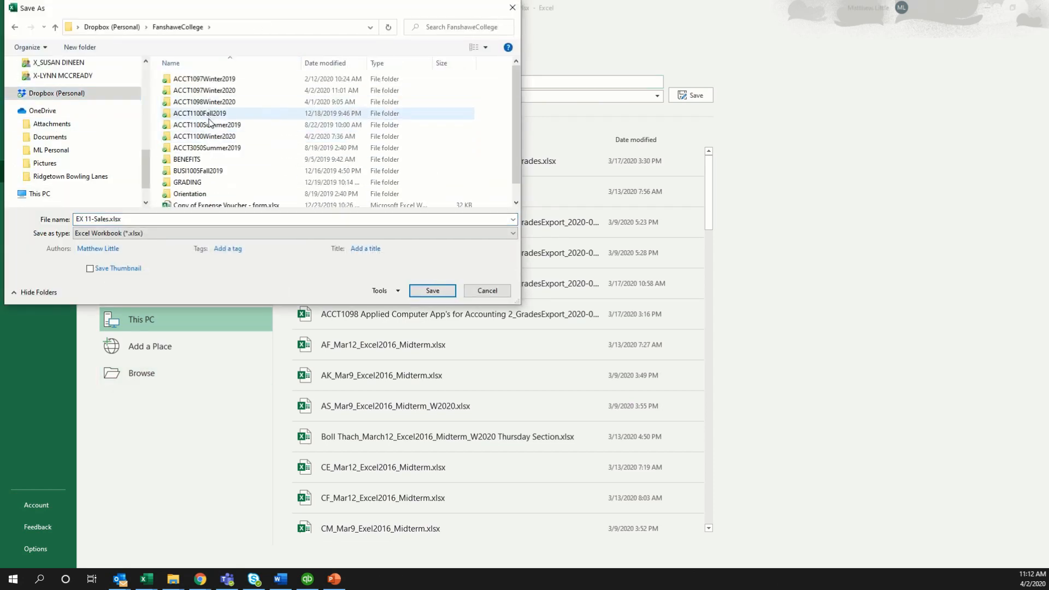
pyautogui.click(211, 137)
pyautogui.doubleClick(211, 137)
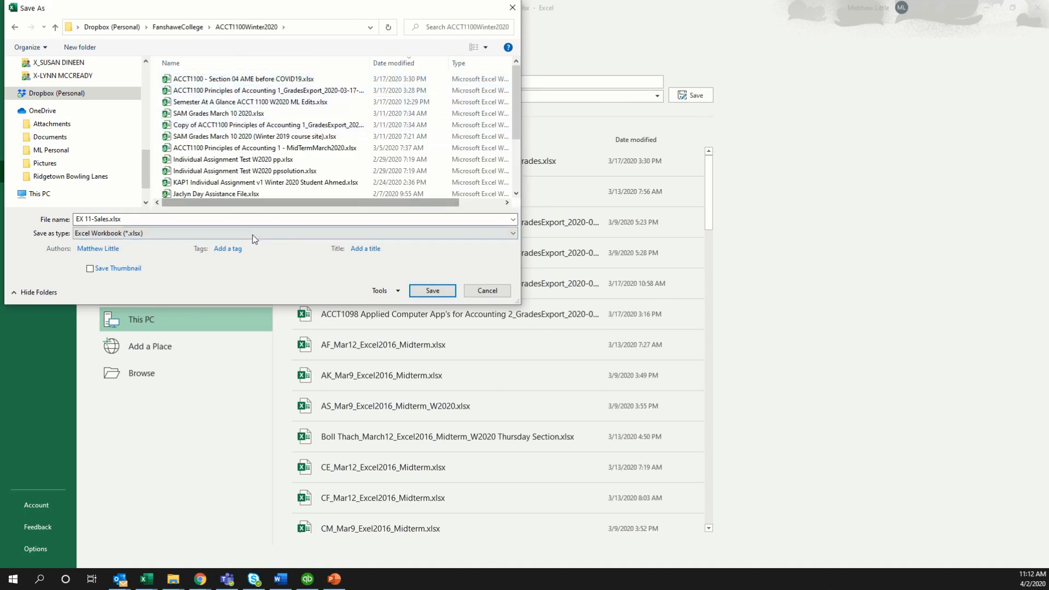
pyautogui.click(421, 292)
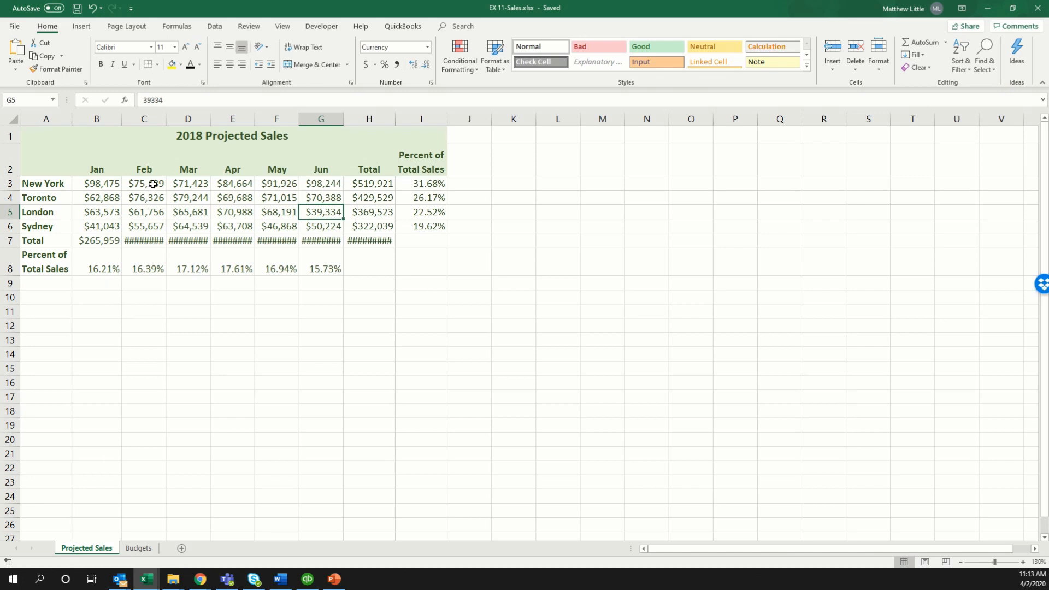
# Auto-fit the widths of columns C through H on the Projected Sales sheet
pyautogui.moveTo(144, 118); pyautogui.dragTo(356, 119)
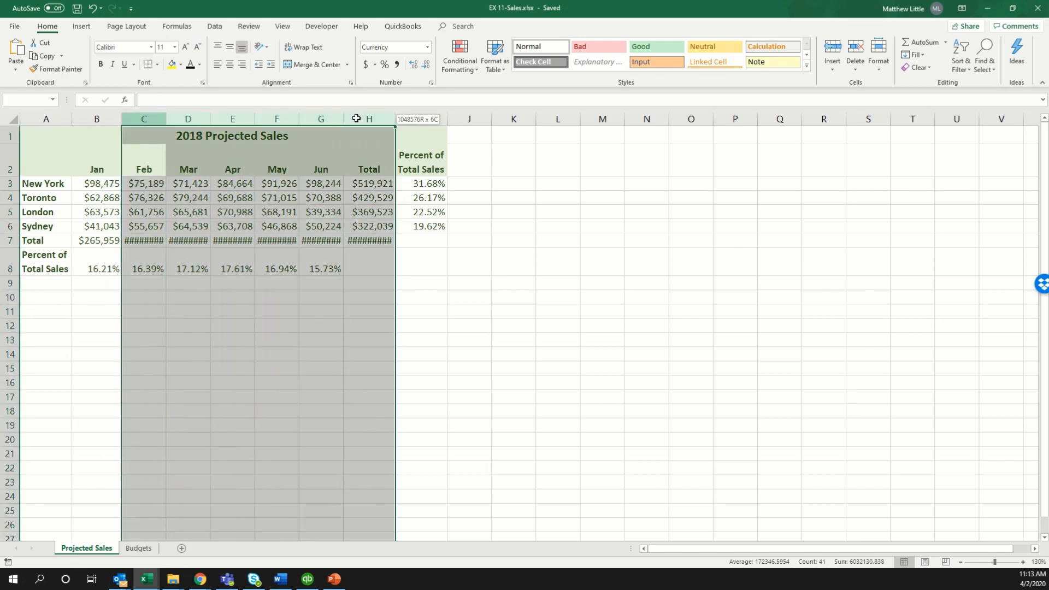
pyautogui.doubleClick(343, 119)
pyautogui.click(144, 184)
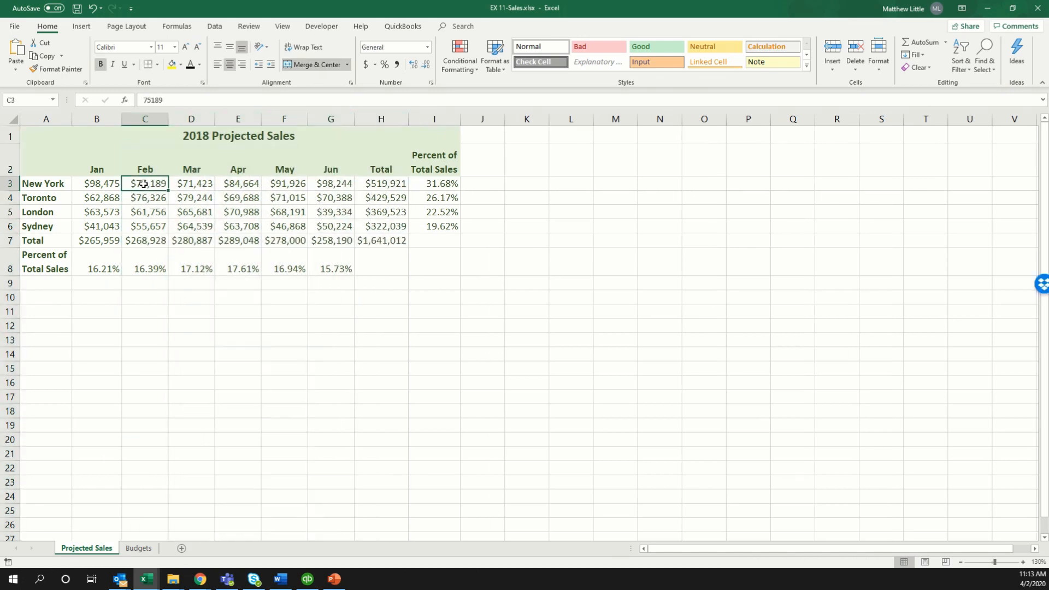
# Add a scenario named Original Sales Figures with C3:E3 as its changing cells, keeping the current New York figures
pyautogui.moveTo(144, 184); pyautogui.dragTo(243, 190)
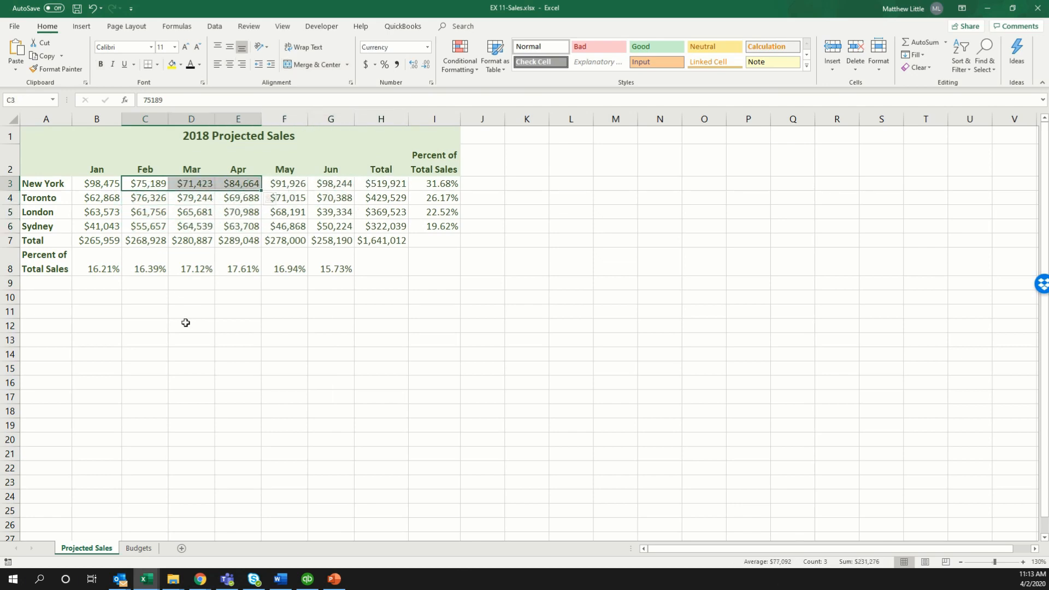
pyautogui.click(216, 27)
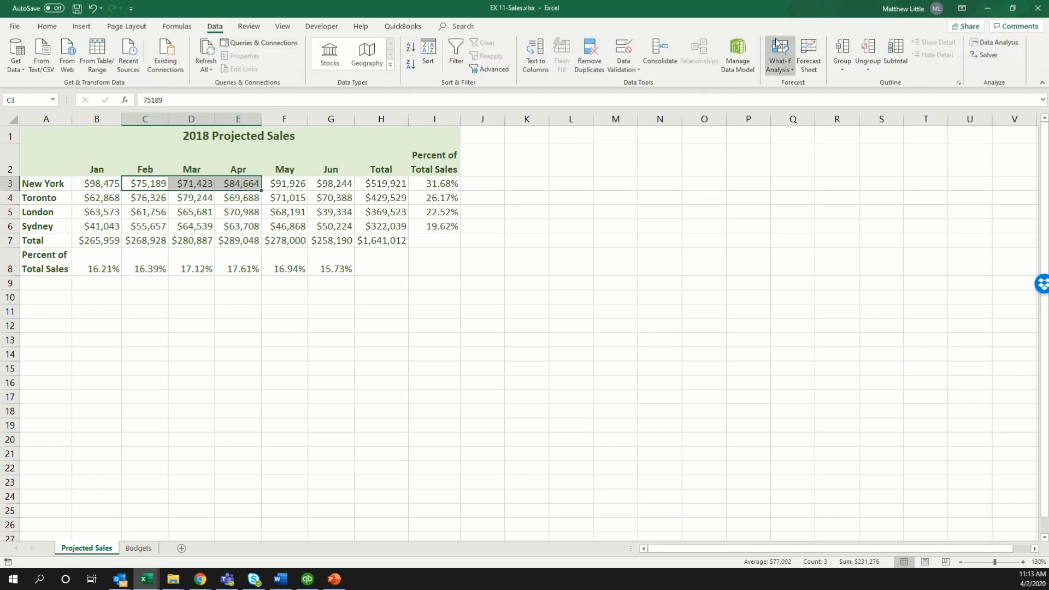
pyautogui.click(779, 69)
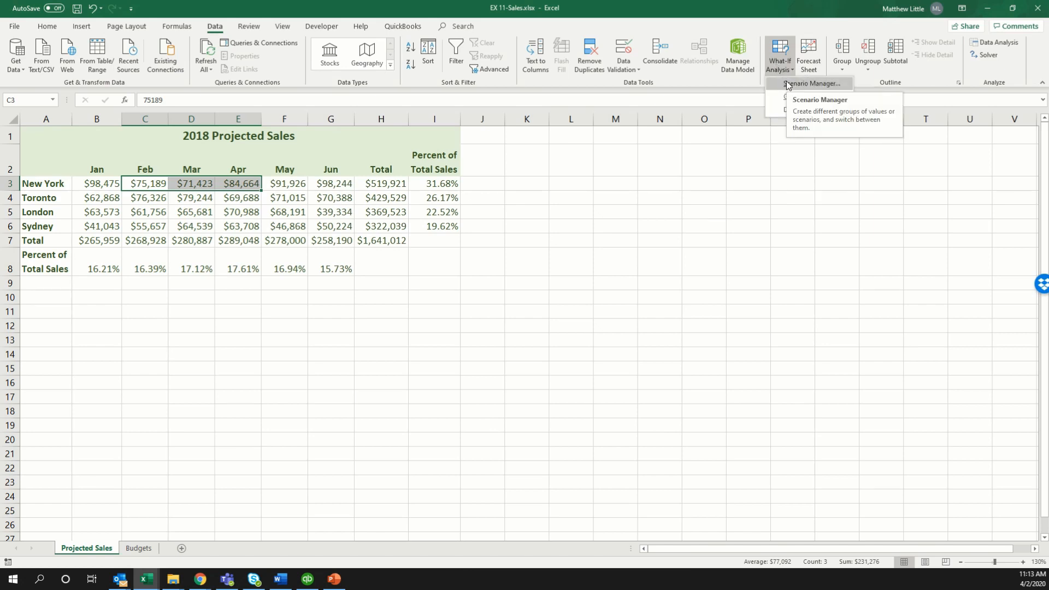
pyautogui.click(788, 85)
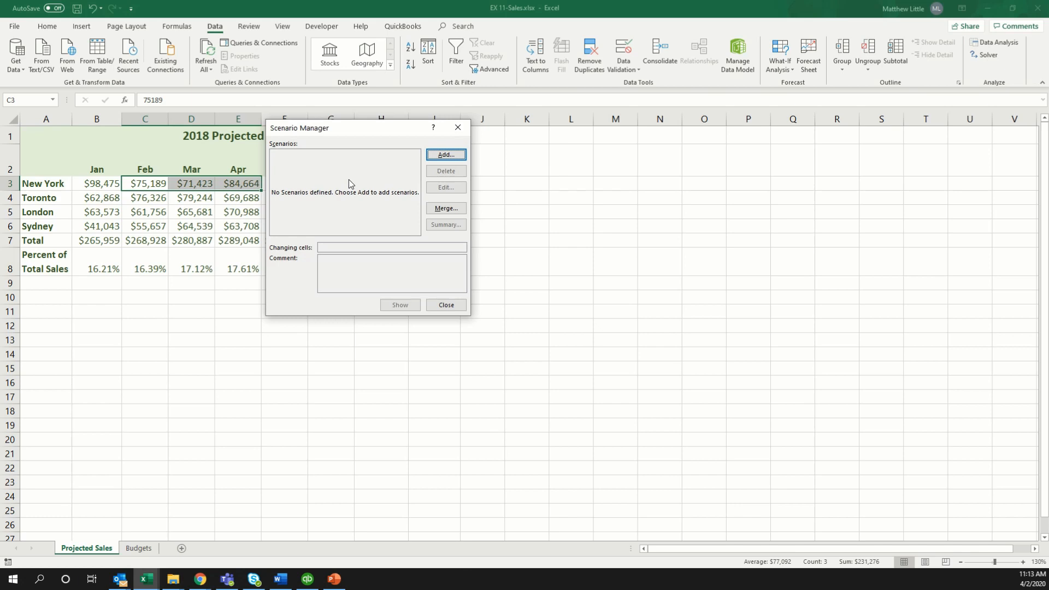
pyautogui.click(441, 154)
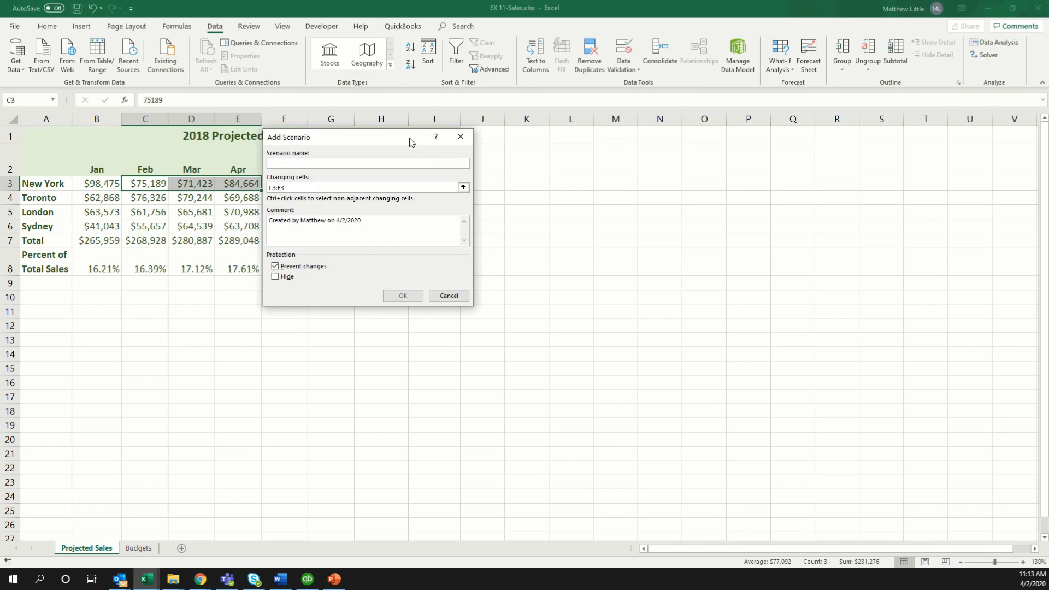
pyautogui.moveTo(391, 137); pyautogui.dragTo(366, 147)
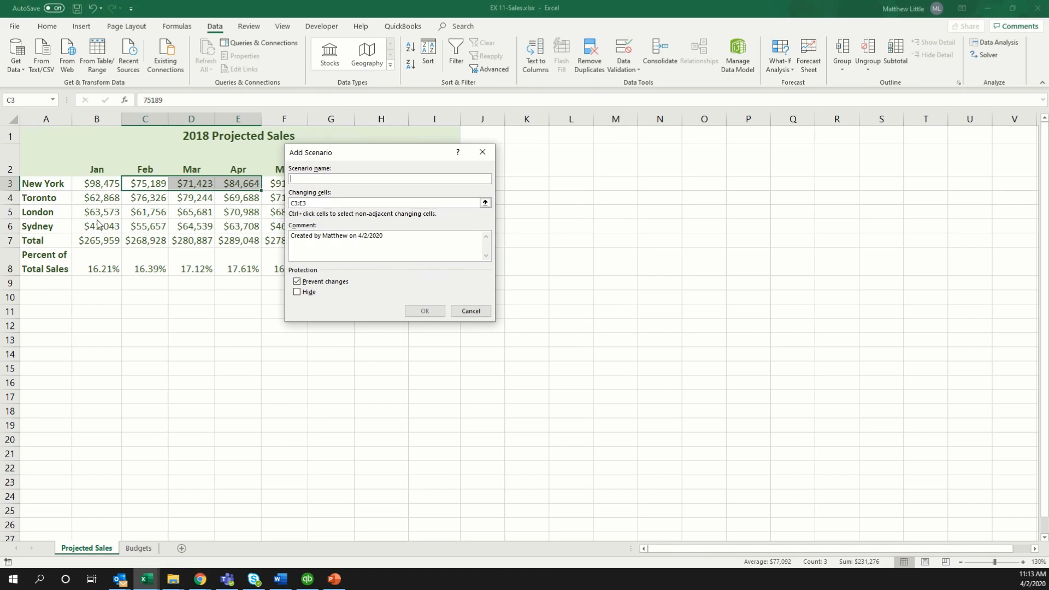
pyautogui.moveTo(339, 153); pyautogui.dragTo(389, 147)
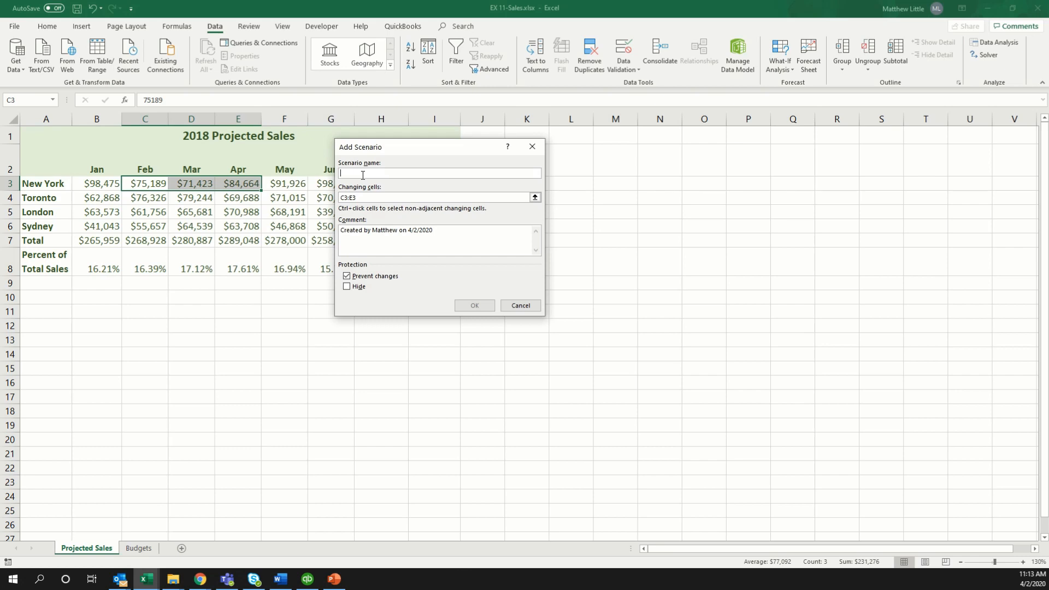
pyautogui.write('Original Sales Figures')
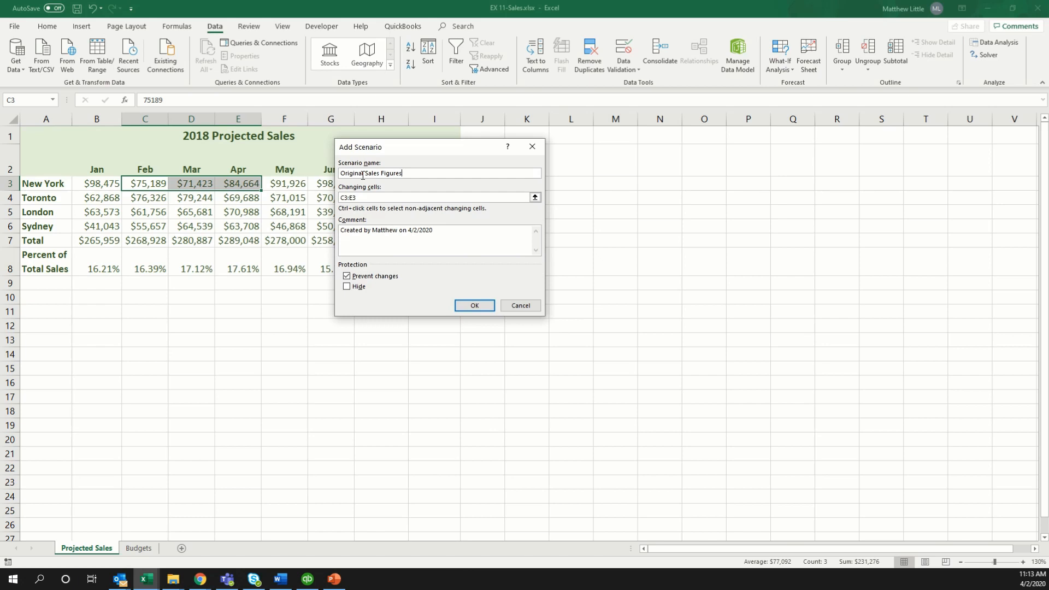
pyautogui.click(474, 306)
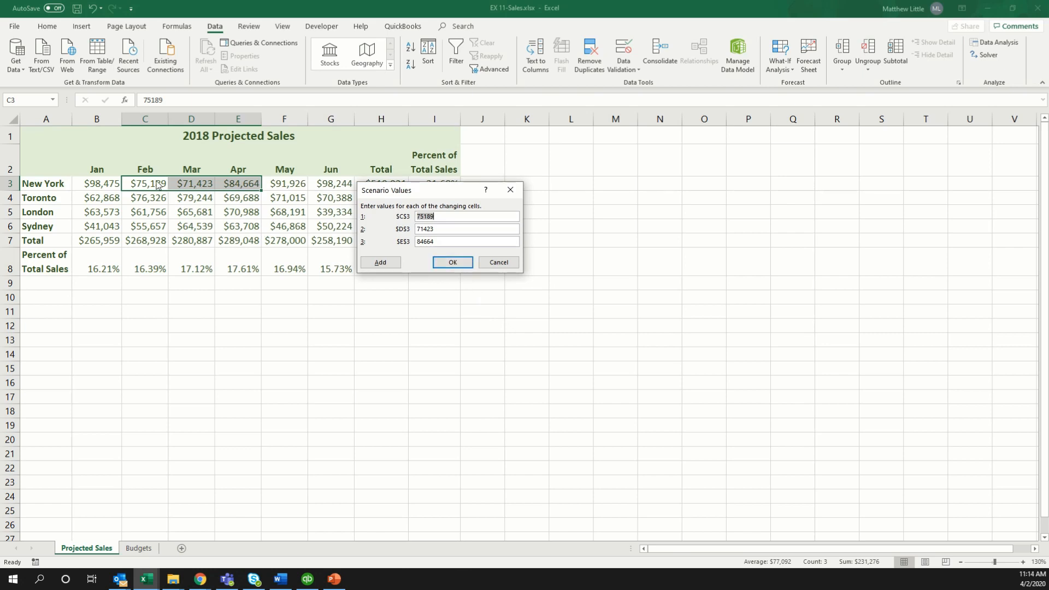
pyautogui.click(452, 265)
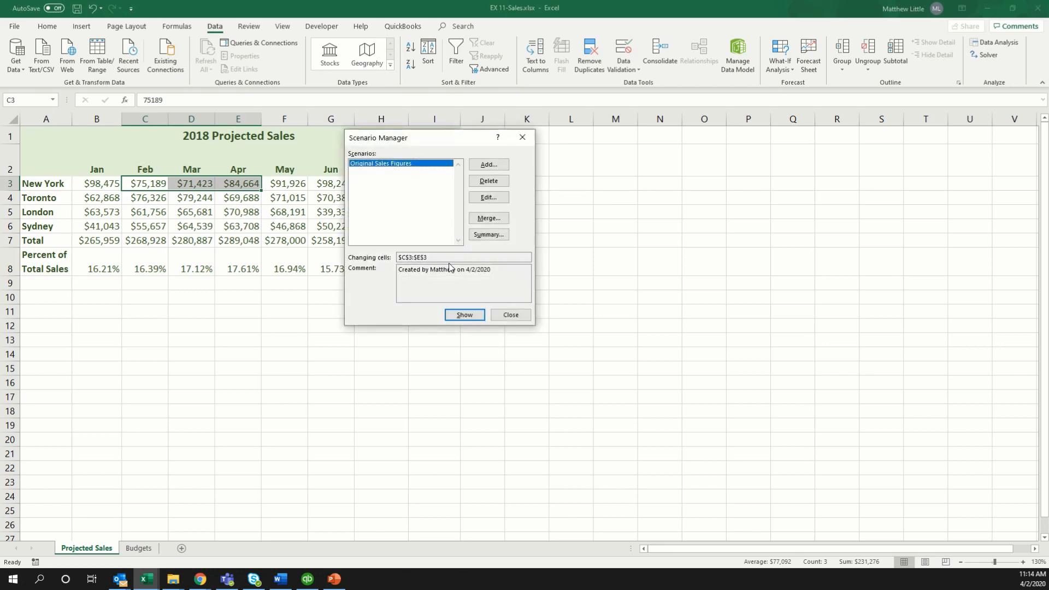
# Start a second scenario for C3:E3 named Increase Feb, Mar, Apr by 5000
pyautogui.click(495, 167)
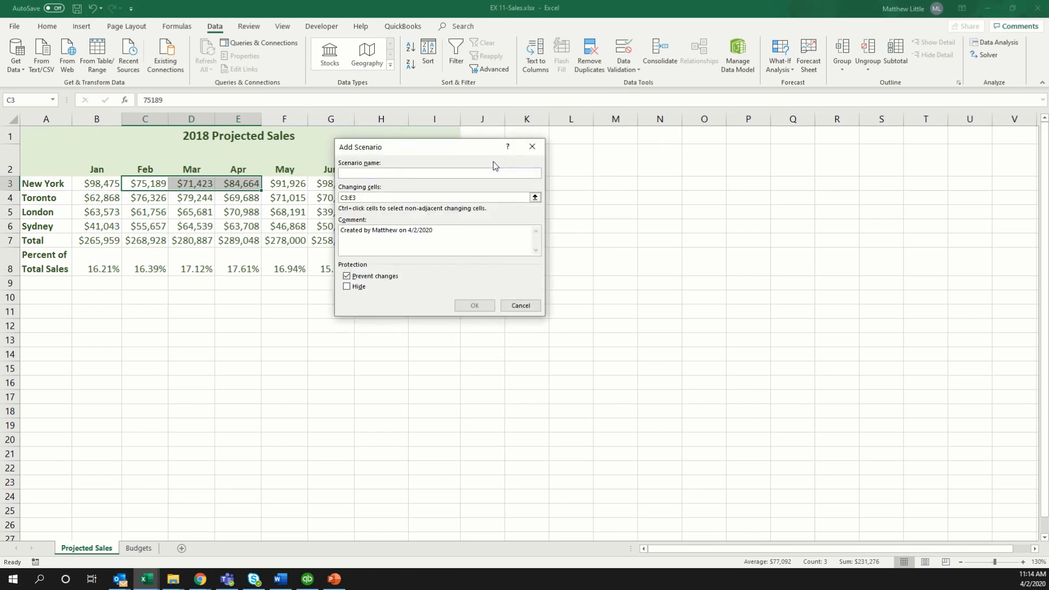
pyautogui.write('Increase Feb, Mar, A')
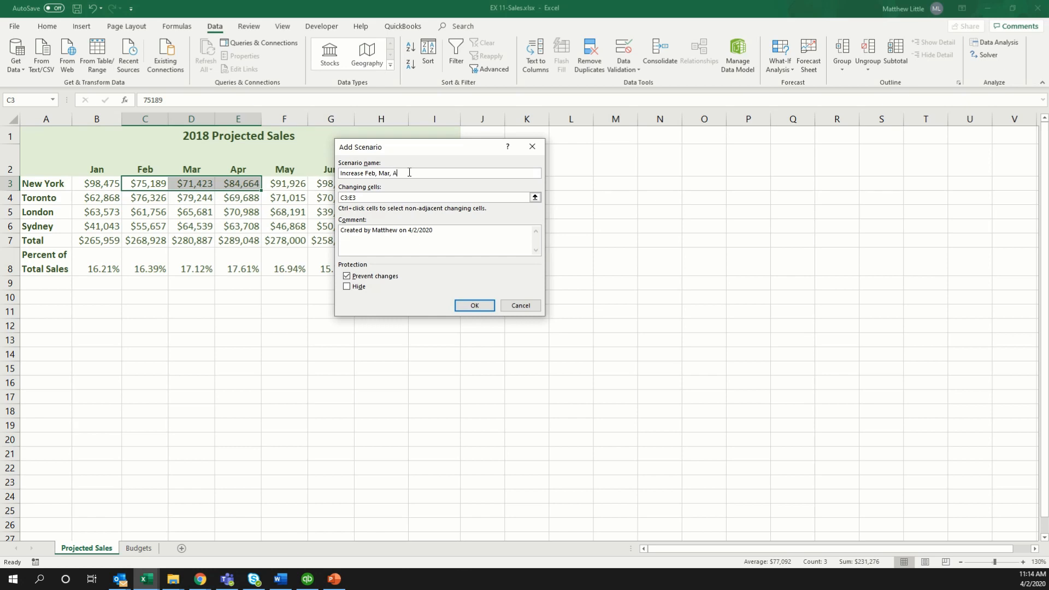
pyautogui.write('pr by 5000')
pyautogui.click(466, 305)
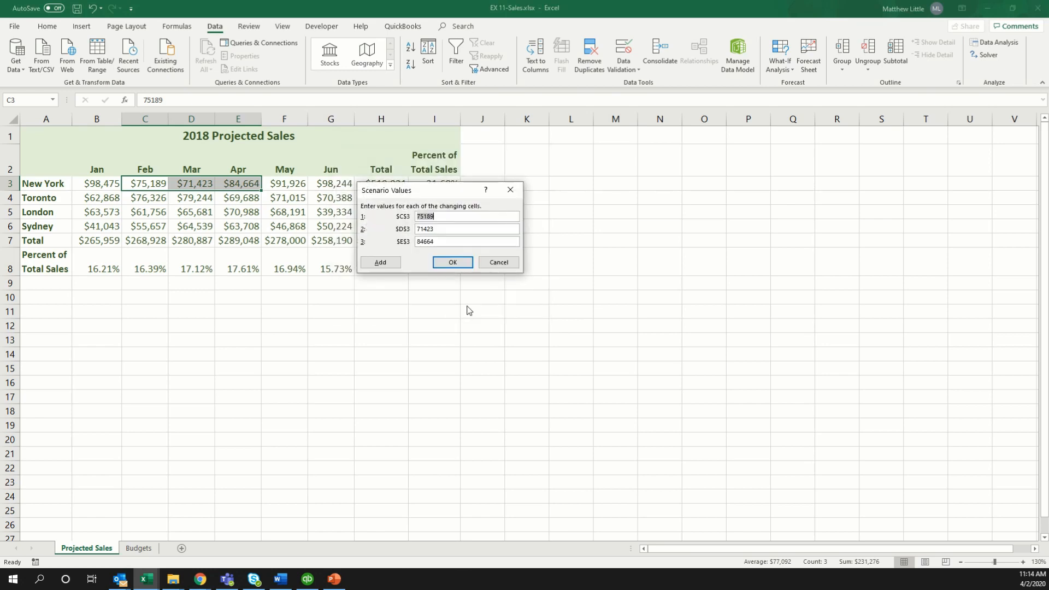
# Set the scenario values to 80189 for C3, 76423 for D3 and 89664 for E3, and start adding another scenario
pyautogui.click(427, 218)
pyautogui.moveTo(424, 217); pyautogui.dragTo(405, 220)
pyautogui.write('80')
pyautogui.click(425, 230)
pyautogui.press('BackSpace')
pyautogui.write('6')
pyautogui.click(425, 242)
pyautogui.press('BackSpace')
pyautogui.write('9')
pyautogui.click(387, 263)
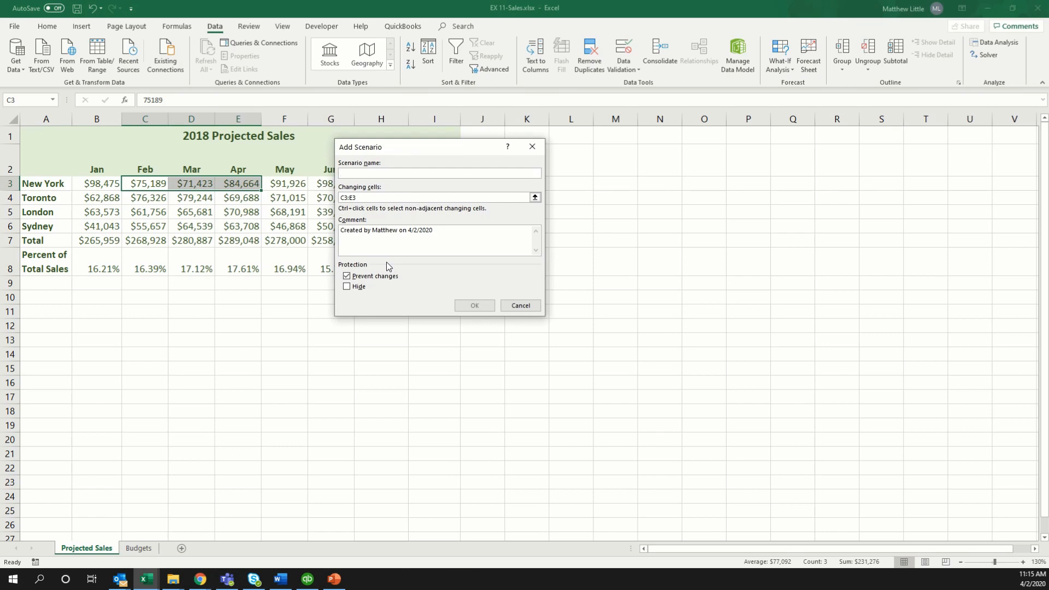
# Create the scenario Increase Feb, Mar, Apr by 10000 with values 85189 for C3, 81423 for D3 and 94664 for E3
pyautogui.write('Increase Feb, Mar, Apr by 10000')
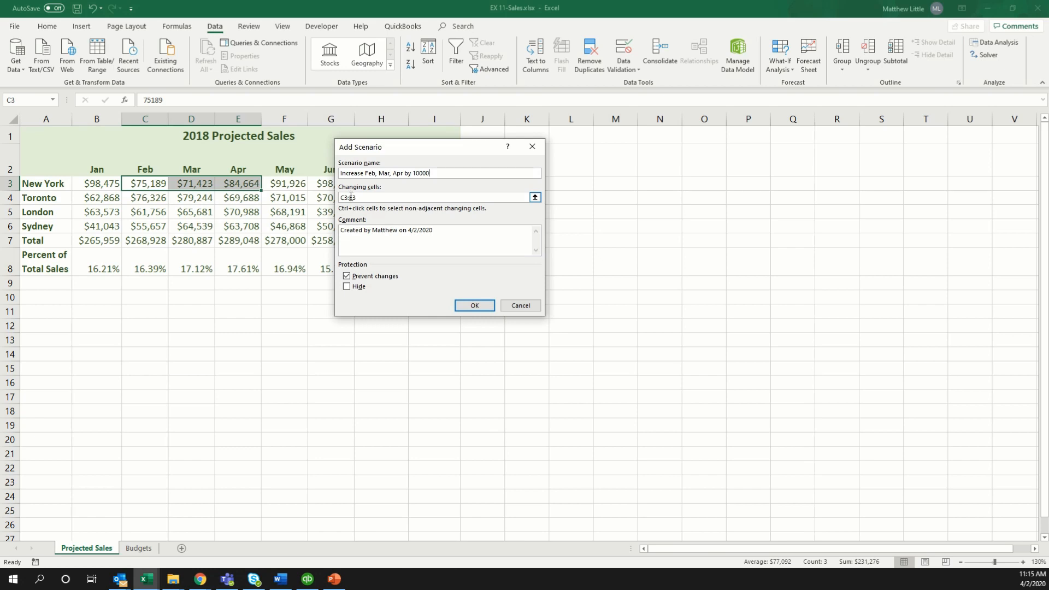
pyautogui.click(474, 305)
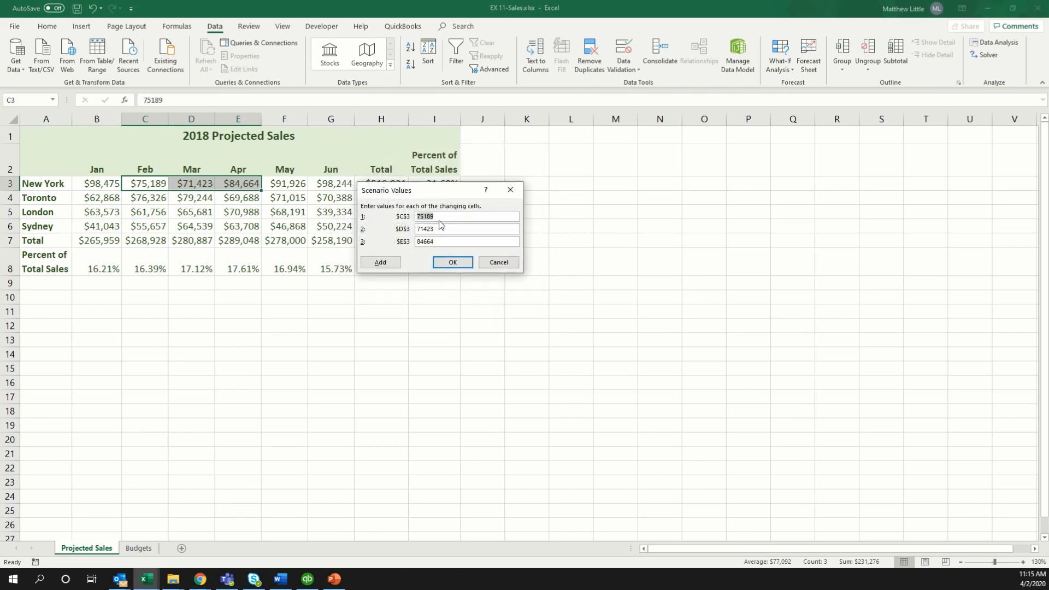
pyautogui.click(418, 218)
pyautogui.write('8')
pyautogui.click(417, 229)
pyautogui.press('Delete')
pyautogui.write('8')
pyautogui.click(418, 242)
pyautogui.write('9')
pyautogui.click(449, 262)
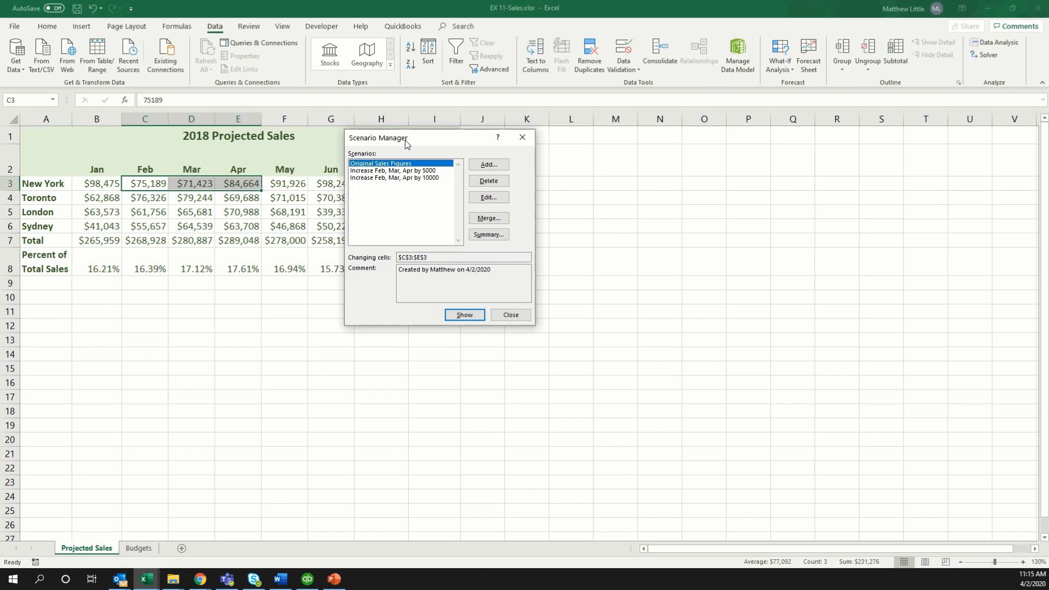
# Show the Increase Feb, Mar, Apr by 10000 scenario in the worksheet, followed by the Increase Feb, Mar, Apr by 5000 scenario
pyautogui.moveTo(406, 139); pyautogui.dragTo(415, 147)
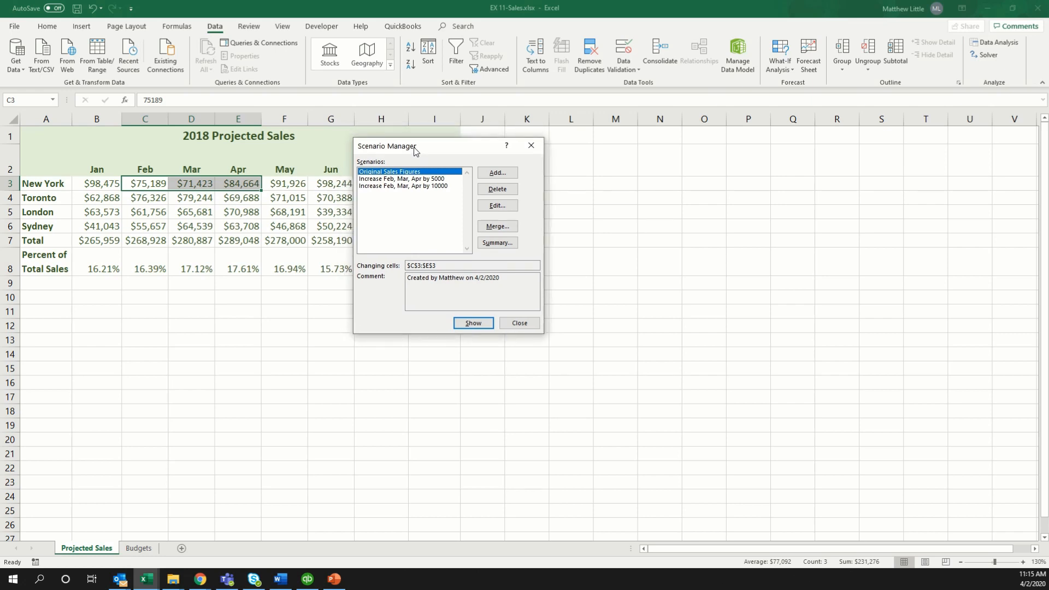
pyautogui.click(419, 187)
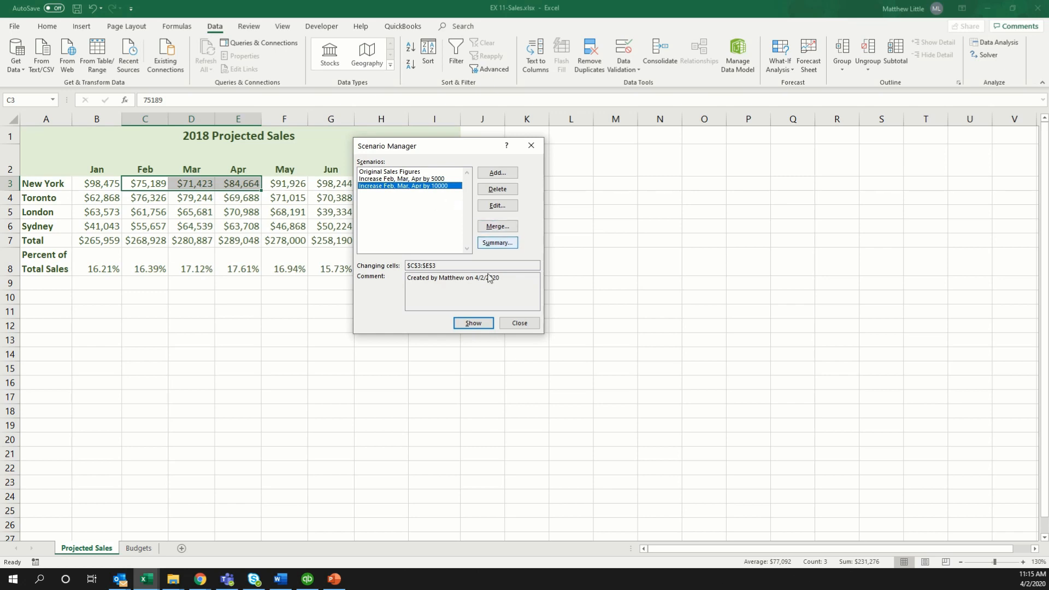
pyautogui.click(473, 325)
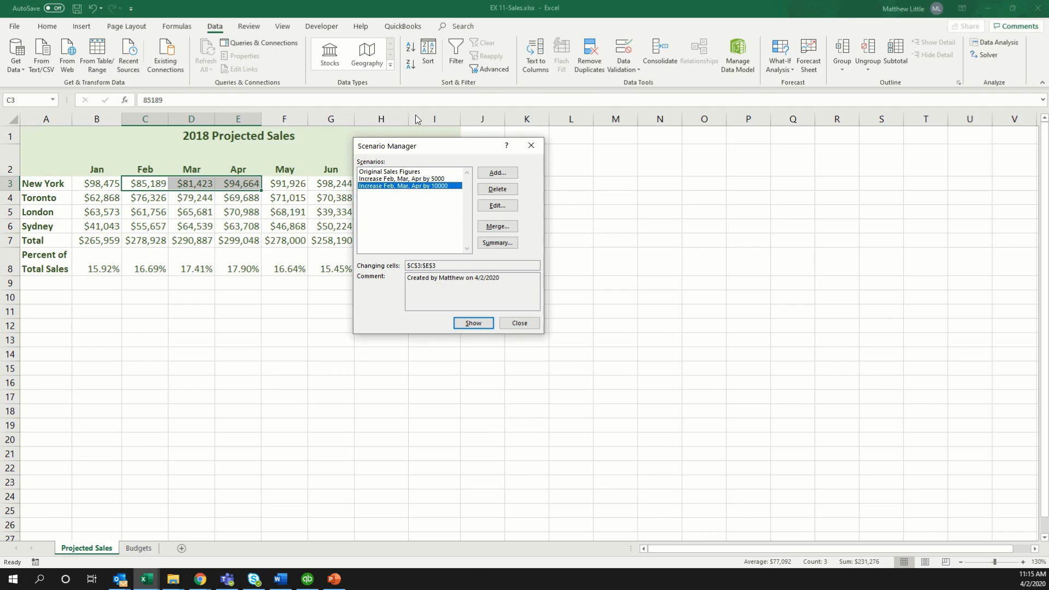
pyautogui.moveTo(408, 150); pyautogui.dragTo(527, 150)
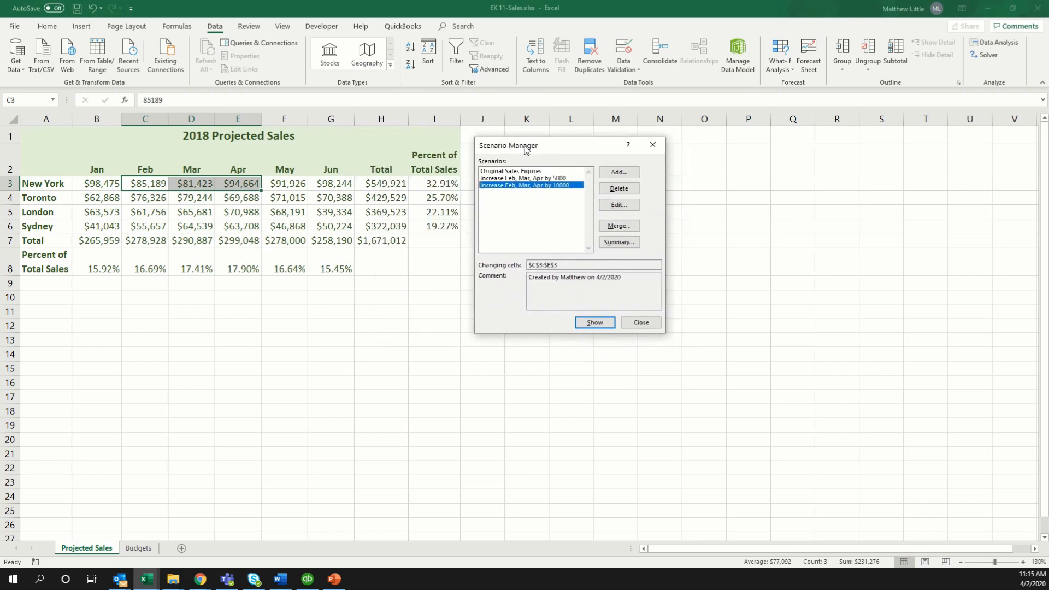
pyautogui.click(543, 179)
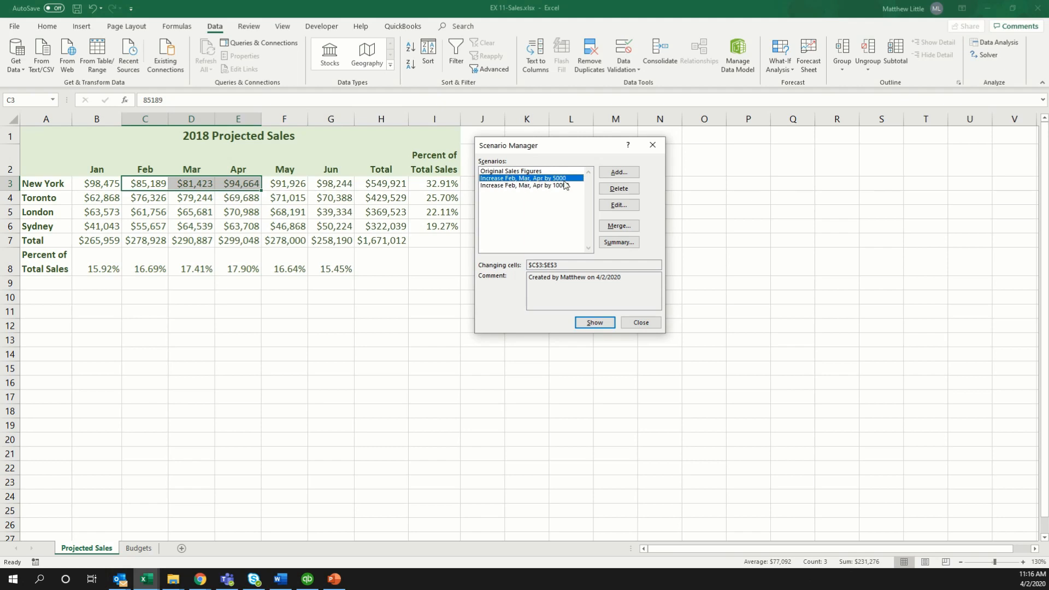
pyautogui.click(605, 320)
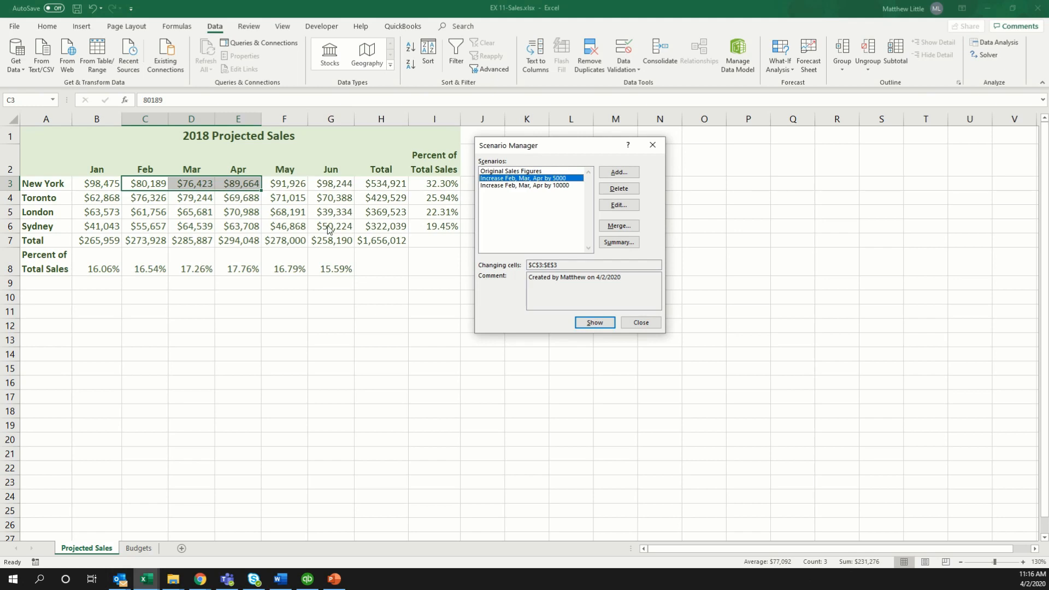
# Show the Original Sales Figures scenario in the worksheet, close Scenario Manager and save the workbook
pyautogui.click(501, 172)
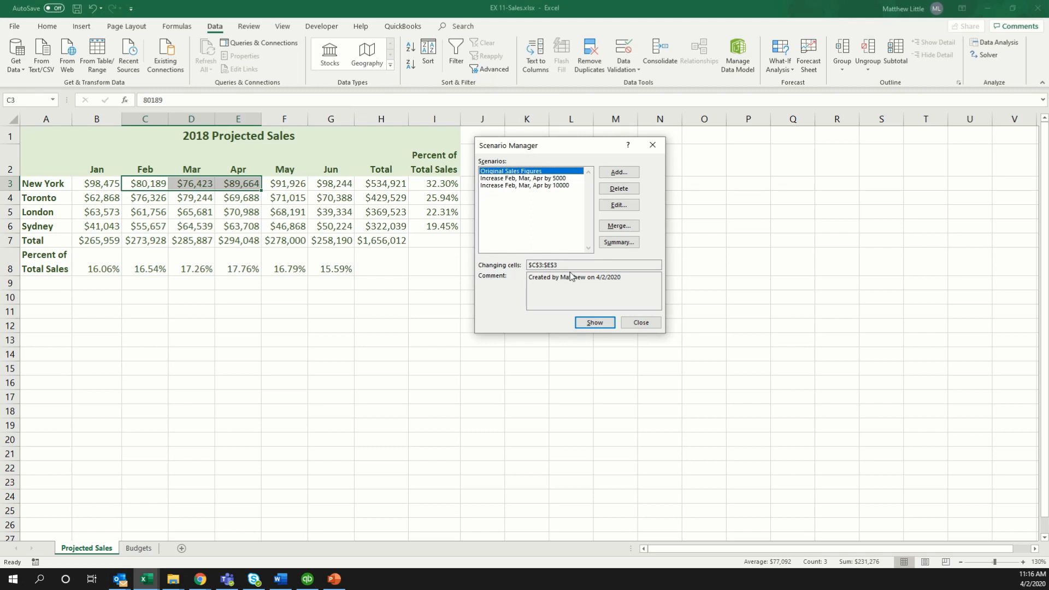
pyautogui.click(593, 323)
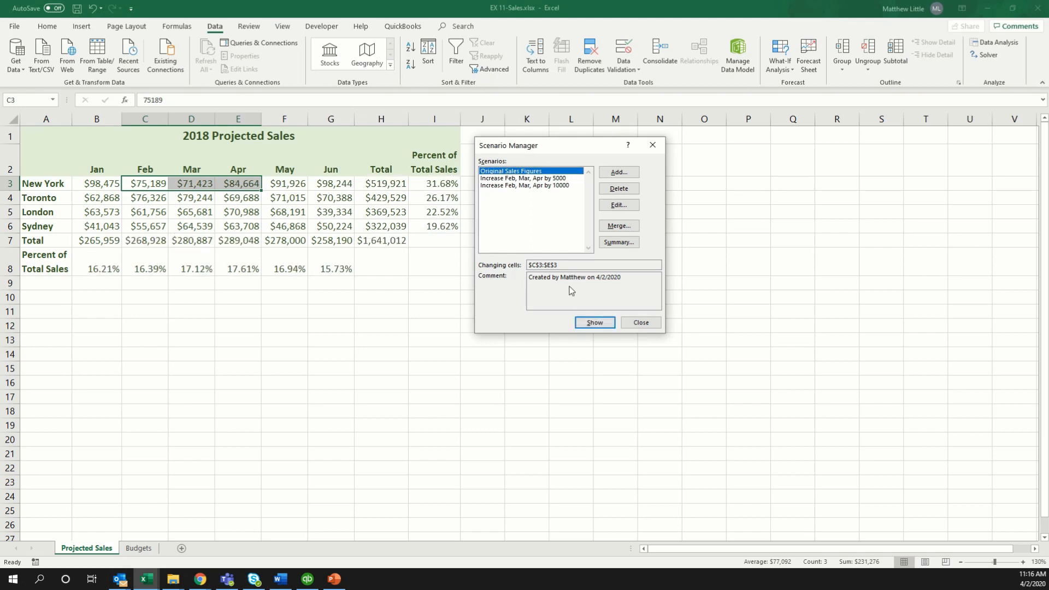
pyautogui.click(641, 323)
pyautogui.click(77, 9)
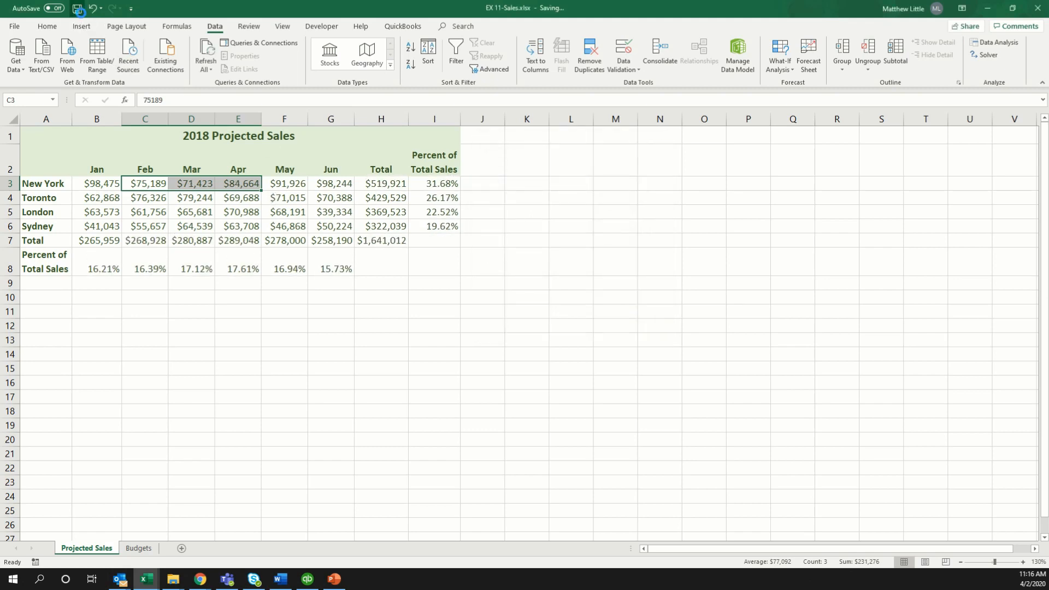
pyautogui.hotkey('alt', 'Tab')
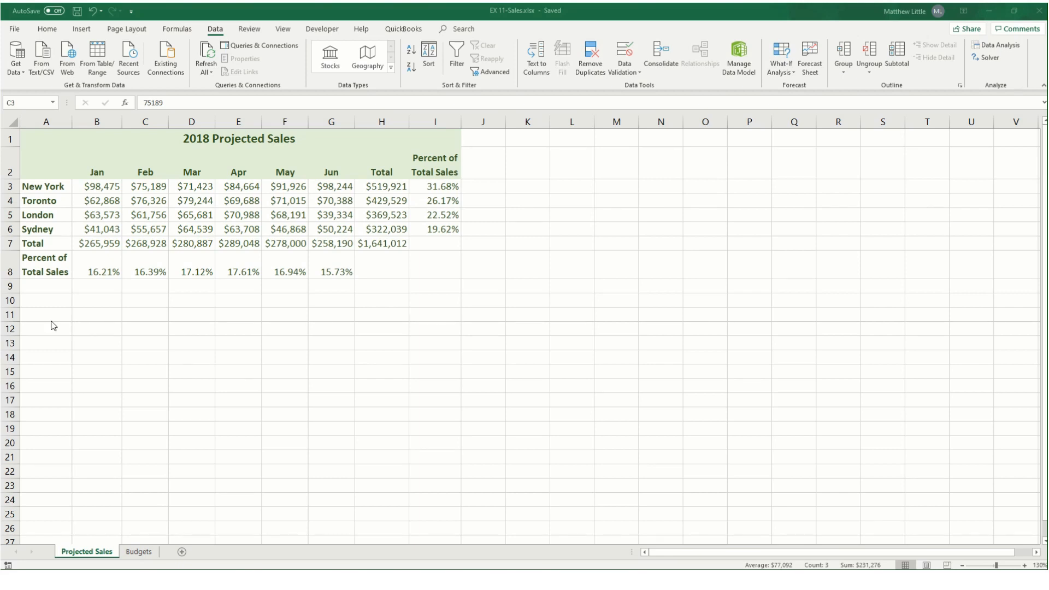
# Create defined names for New York's row from the top row of the selection B2:I3
pyautogui.click(140, 217)
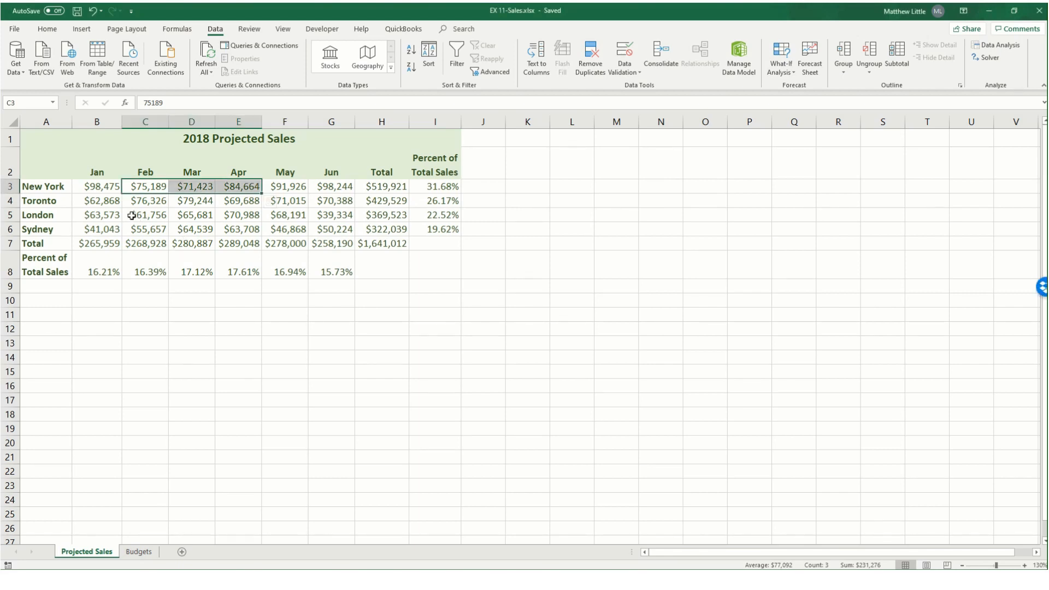
pyautogui.click(100, 170)
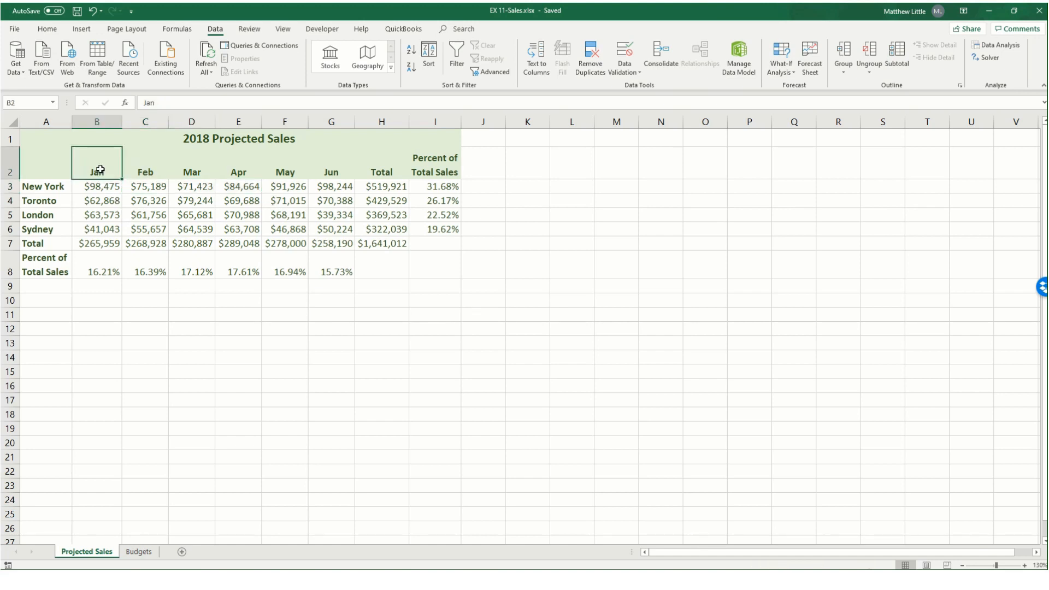
pyautogui.moveTo(100, 170); pyautogui.dragTo(445, 187)
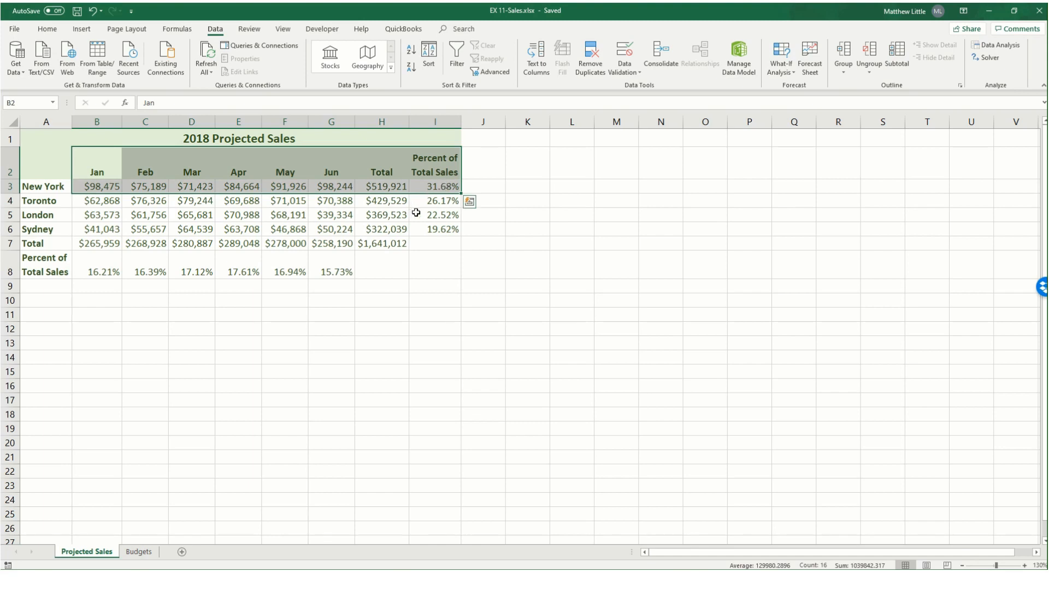
pyautogui.click(178, 30)
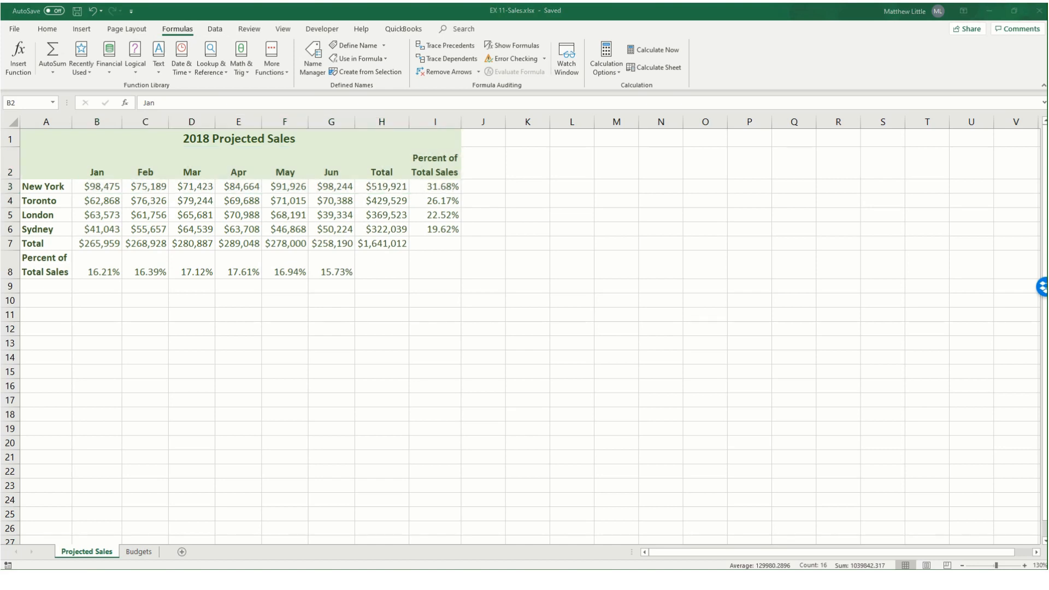
pyautogui.click(361, 75)
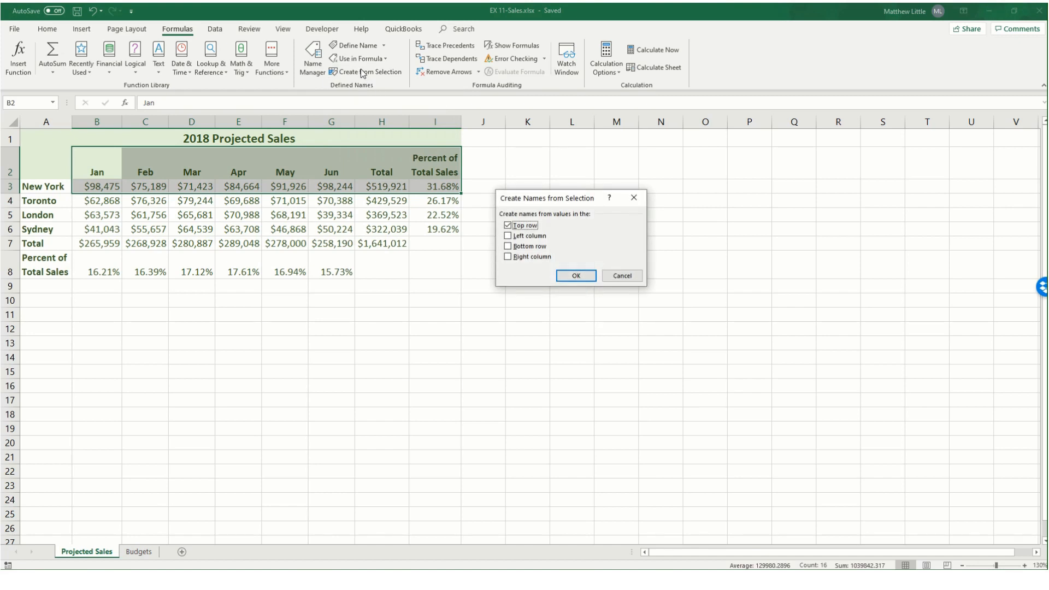
pyautogui.click(508, 224)
pyautogui.click(508, 225)
pyautogui.click(577, 276)
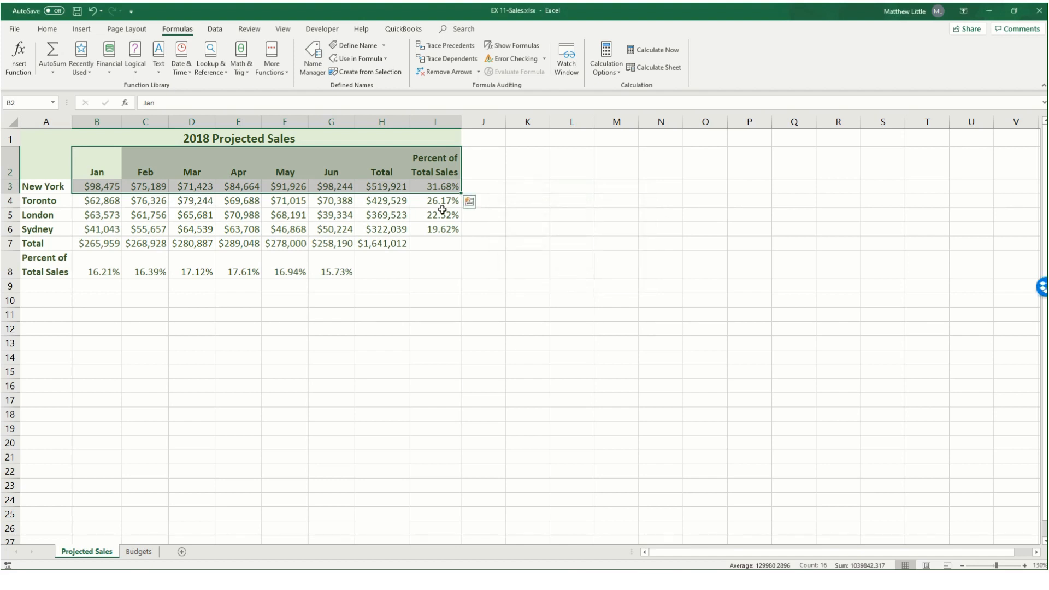
# Review the workbook's defined names in Name Manager, including the cell that Jan refers to
pyautogui.click(318, 73)
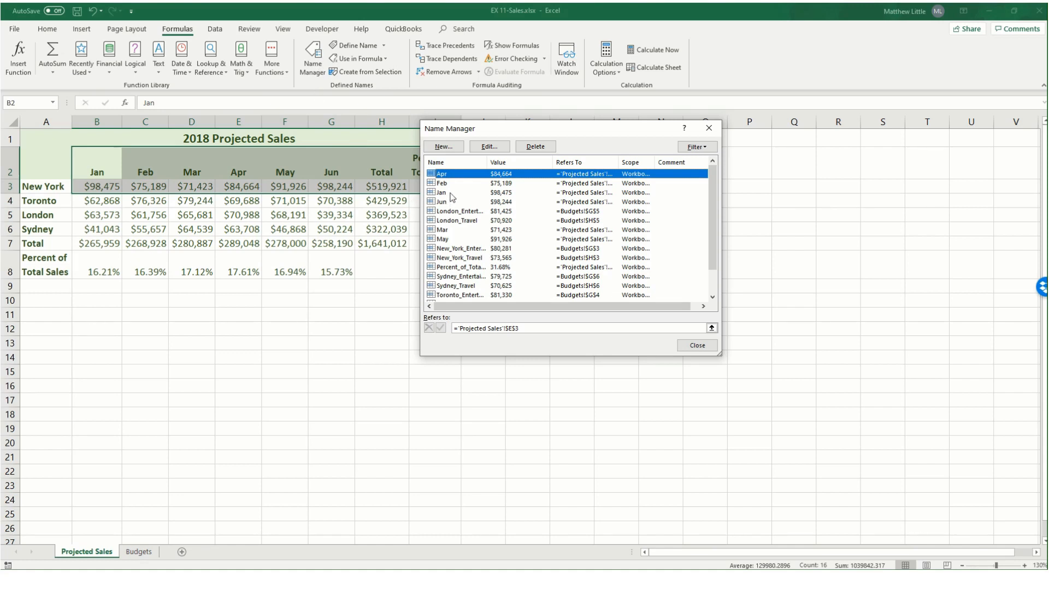
pyautogui.scroll(-1, 460, 240)
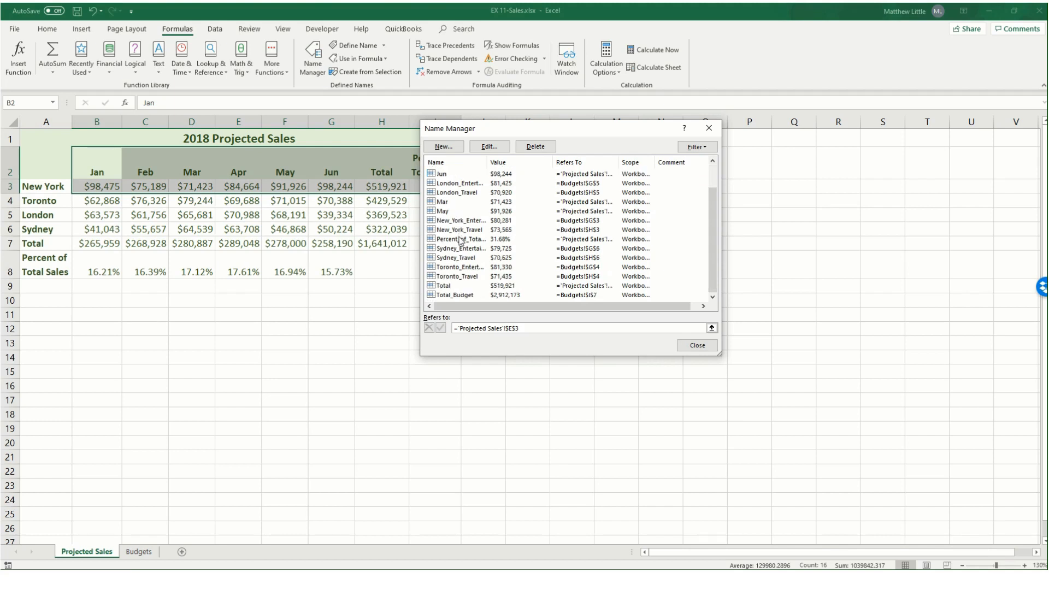
pyautogui.scroll(1, 461, 241)
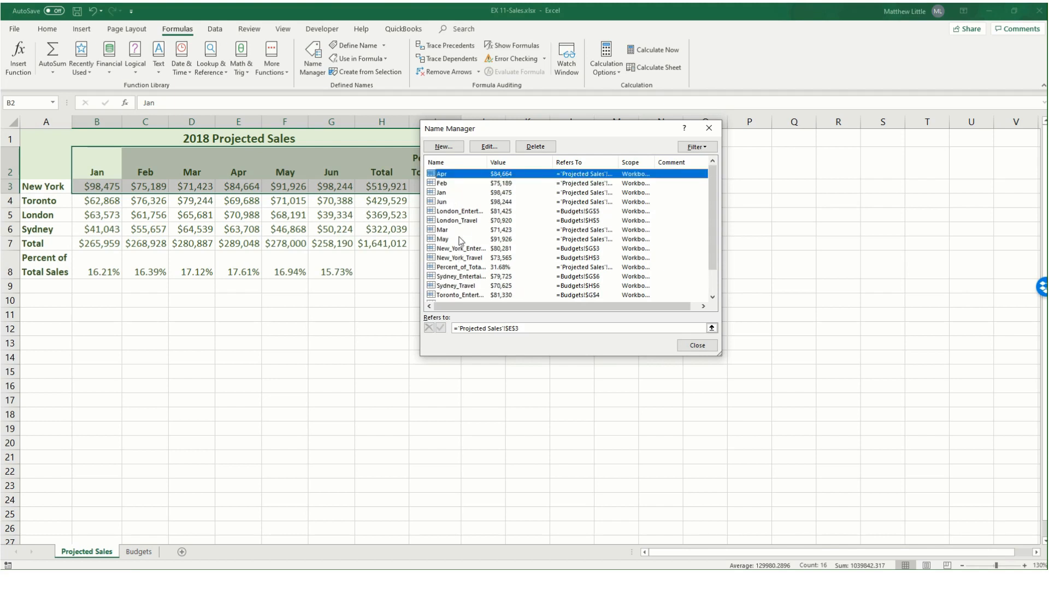
pyautogui.click(449, 193)
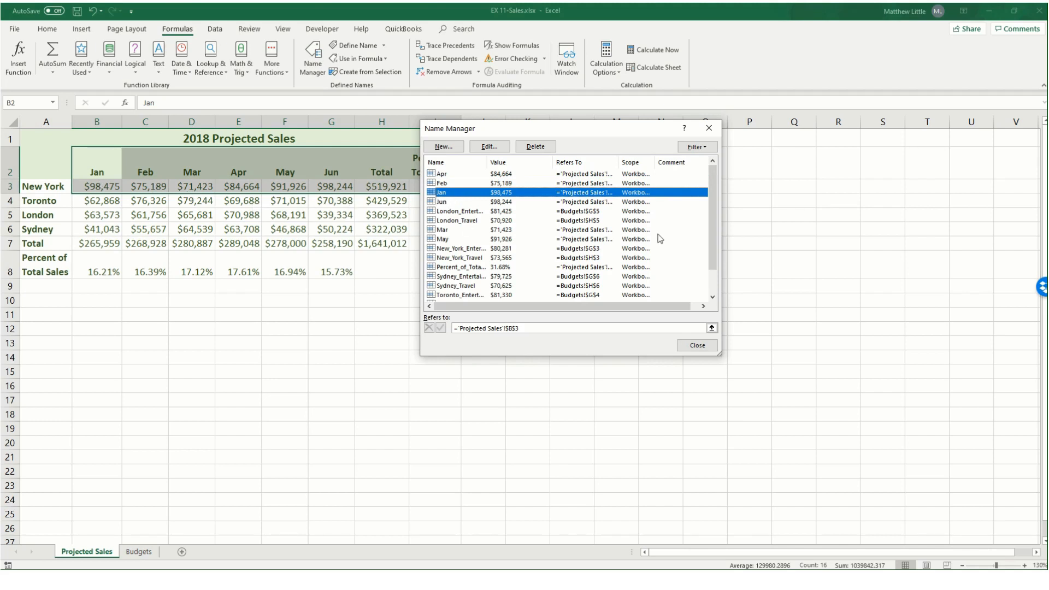
pyautogui.click(698, 347)
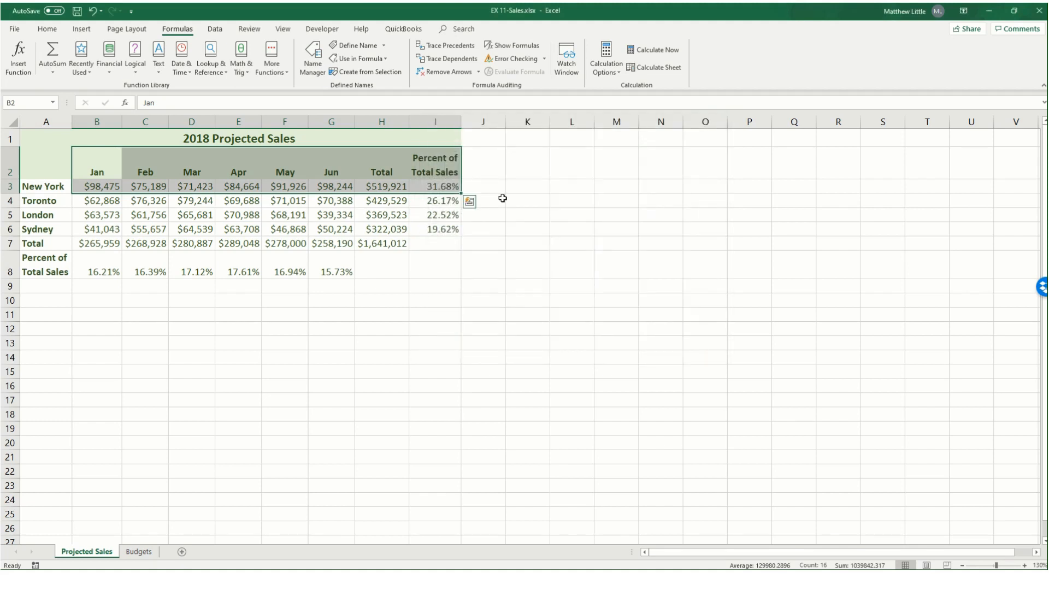
# Generate a Scenario summary report from Scenario Manager with H3, I3 and H7 as the result cells
pyautogui.click(215, 30)
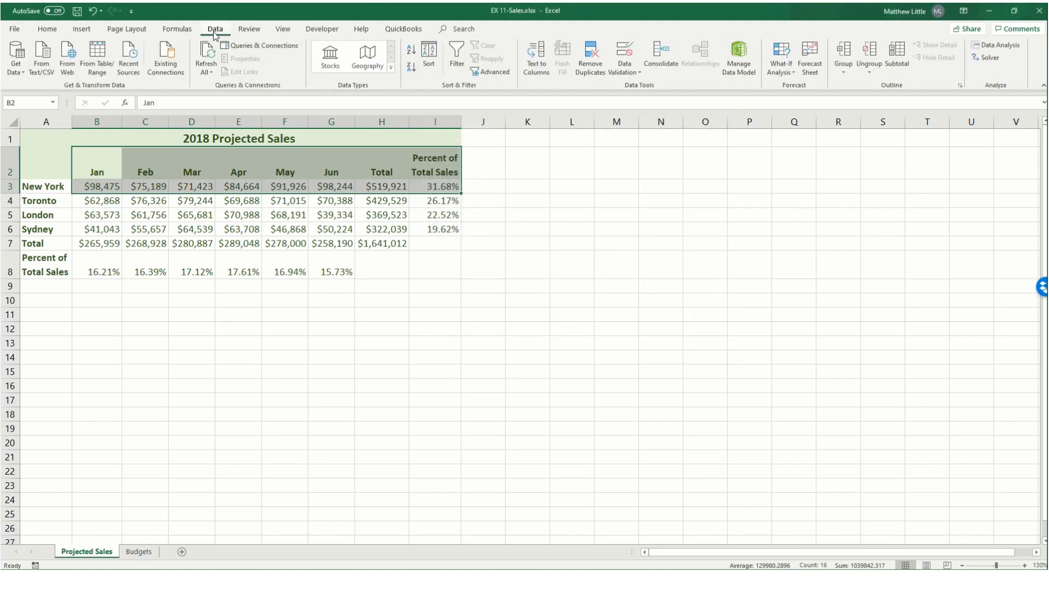
pyautogui.click(786, 73)
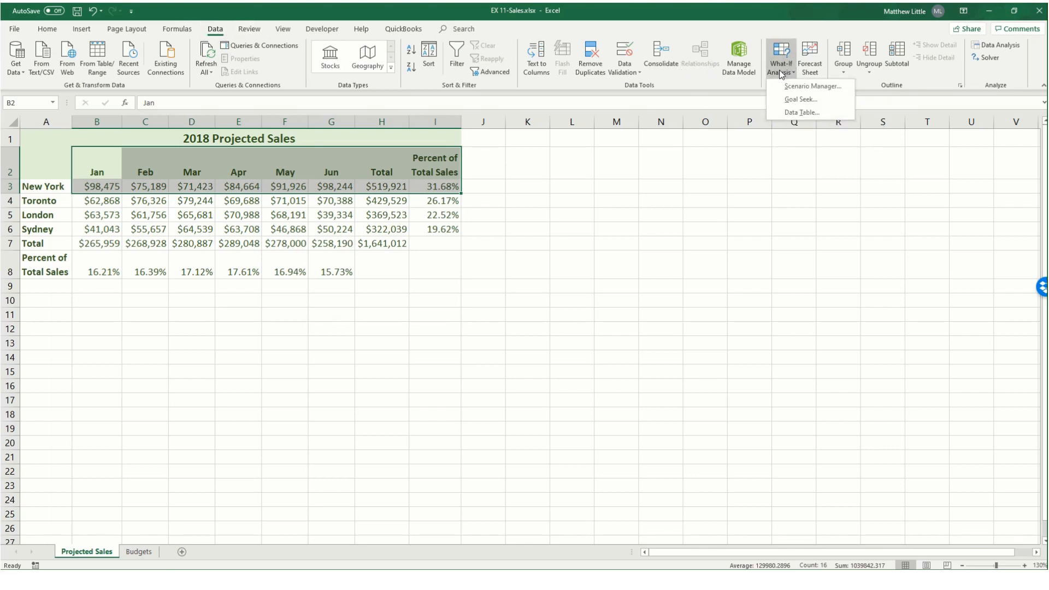
pyautogui.click(784, 86)
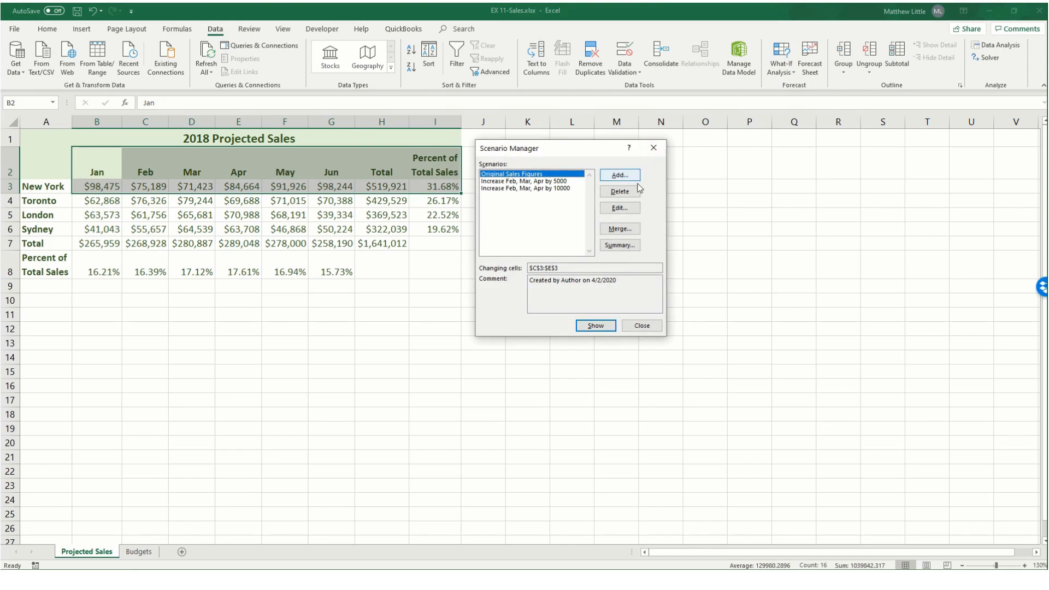
pyautogui.click(619, 246)
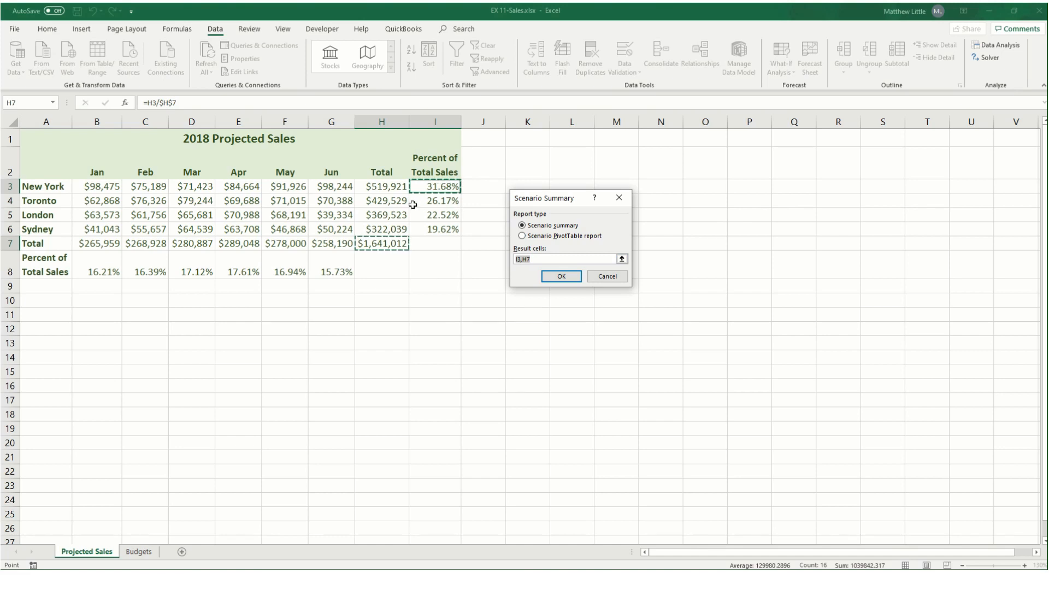
pyautogui.click(386, 188)
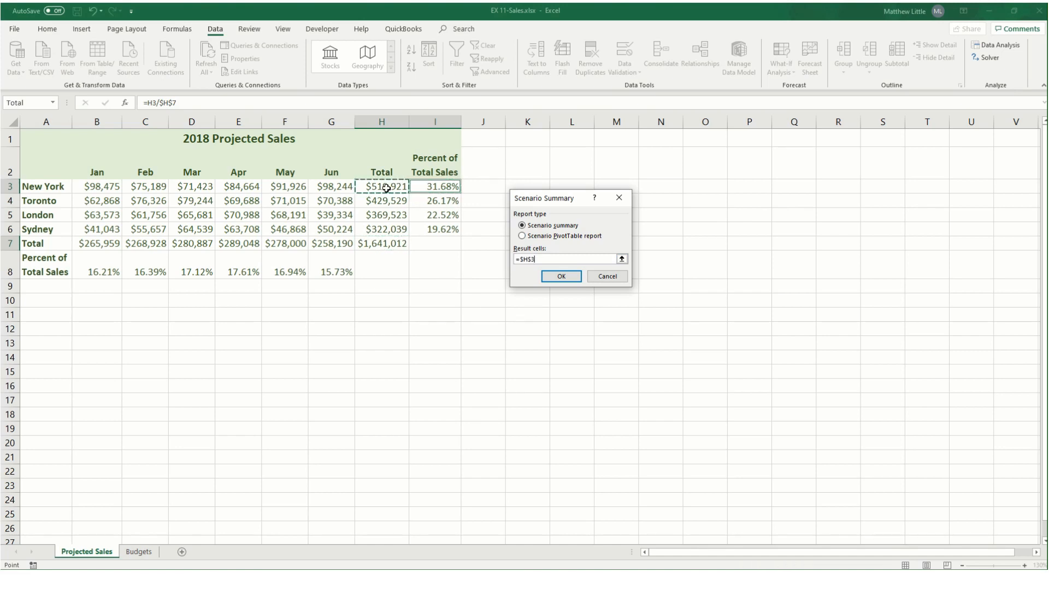
pyautogui.write(',')
pyautogui.click(418, 188)
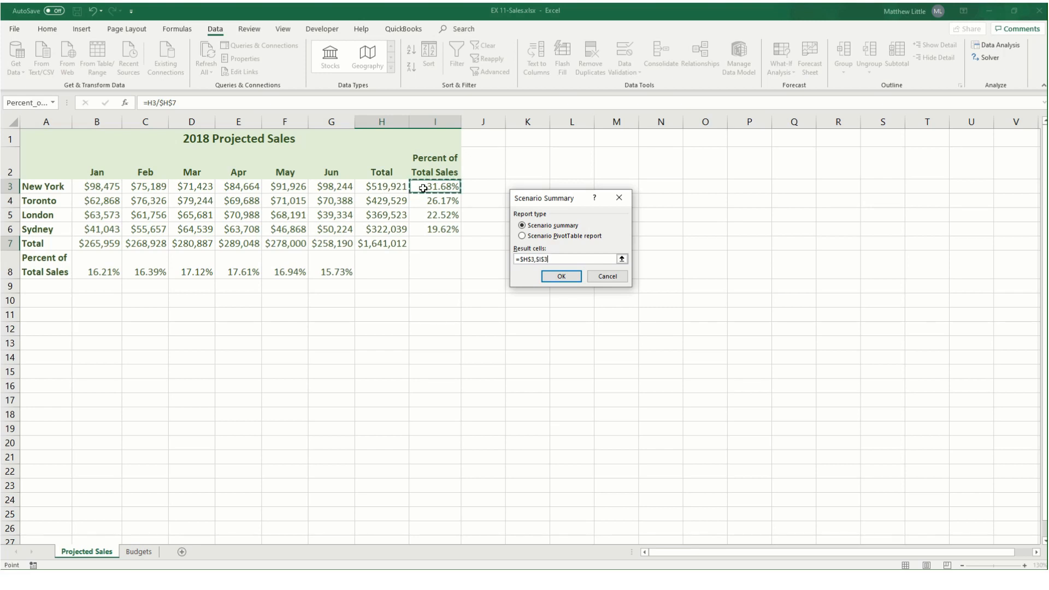
pyautogui.write(',')
pyautogui.click(397, 248)
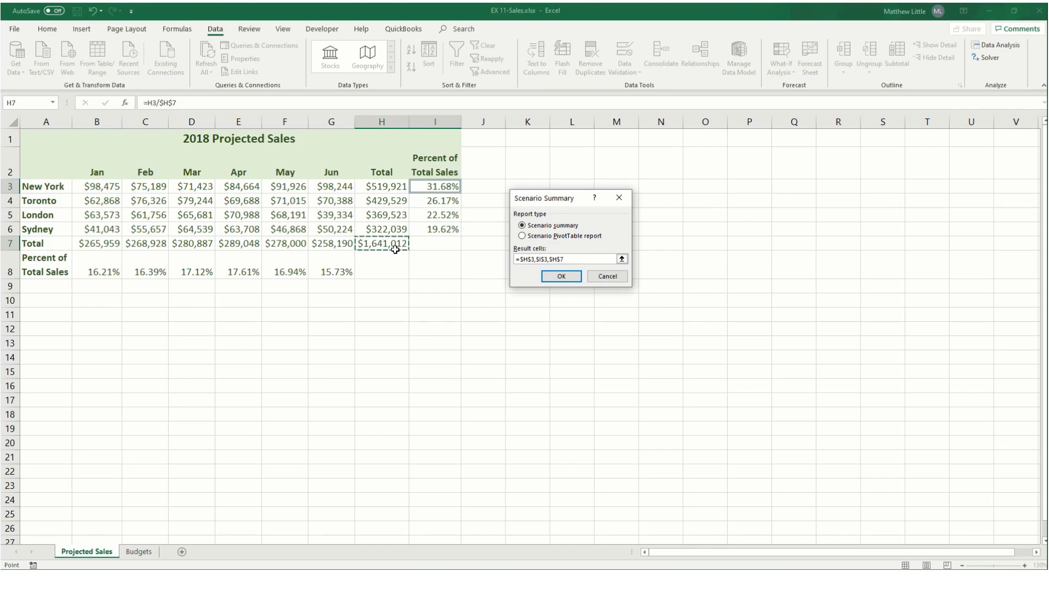
pyautogui.click(571, 279)
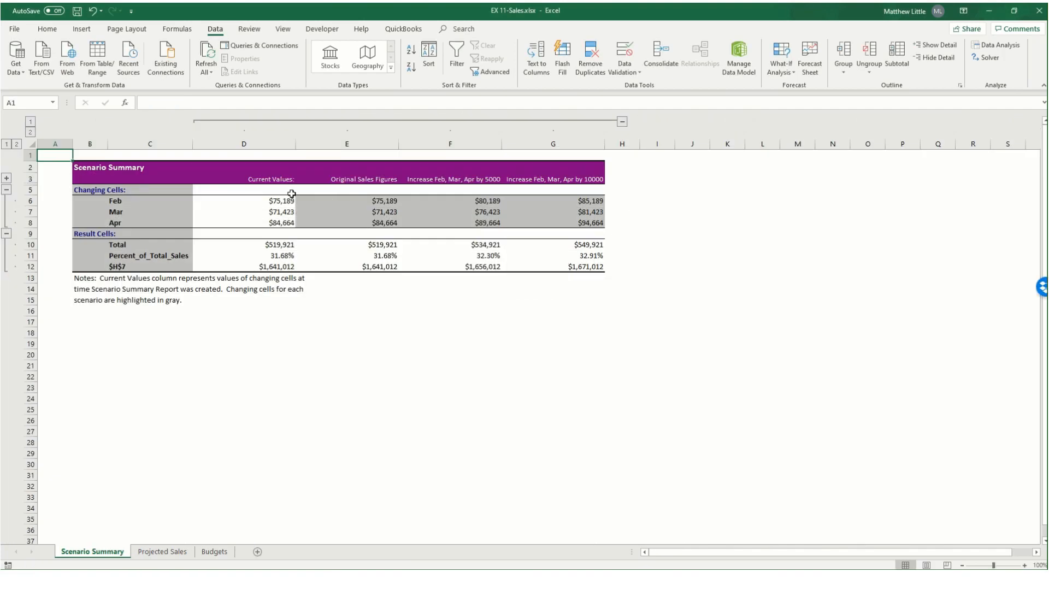
# Delete the Current Values column from the scenario summary and clear the notes in B13:B15
pyautogui.rightClick(263, 146)
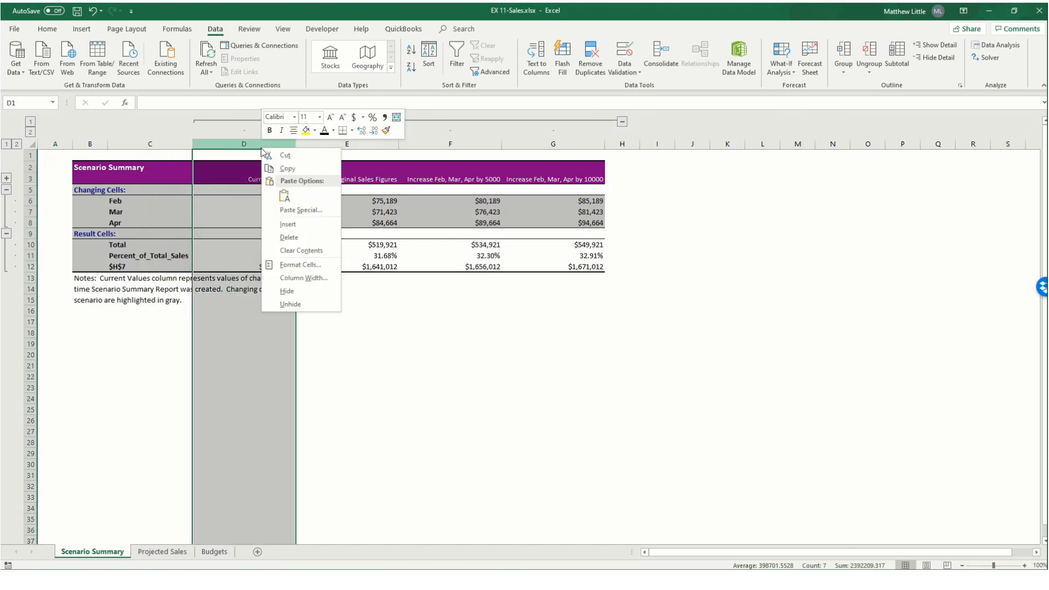
pyautogui.click(283, 238)
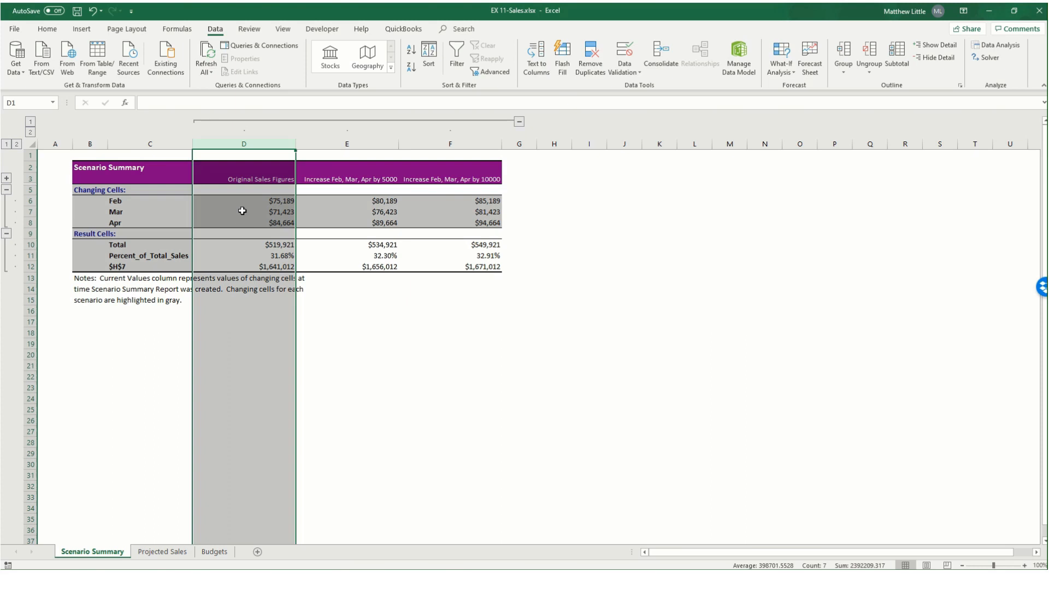
pyautogui.click(158, 202)
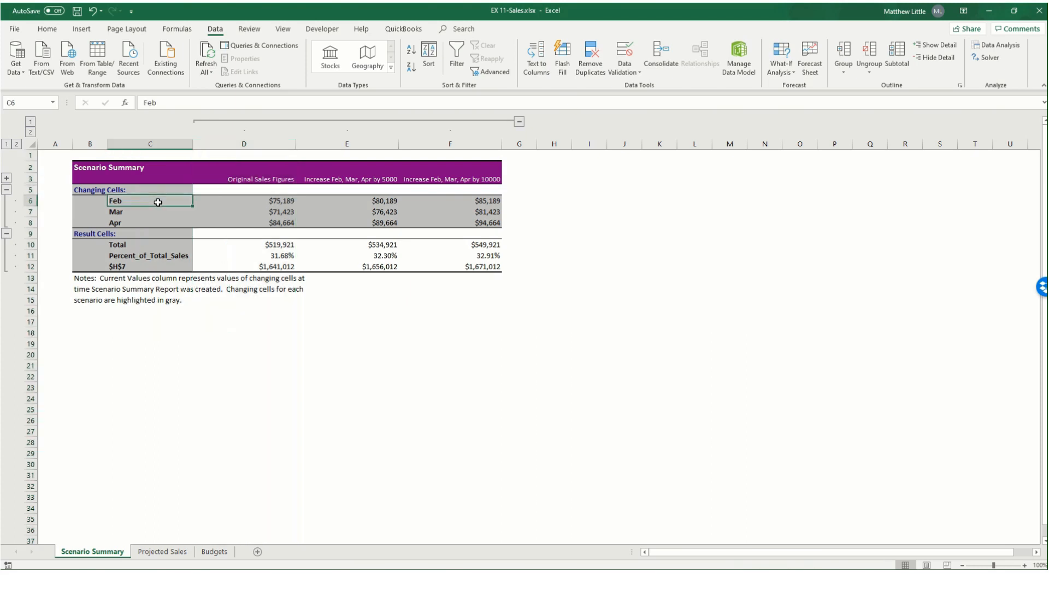
pyautogui.click(83, 279)
pyautogui.moveTo(83, 279); pyautogui.dragTo(83, 301)
pyautogui.press('Delete')
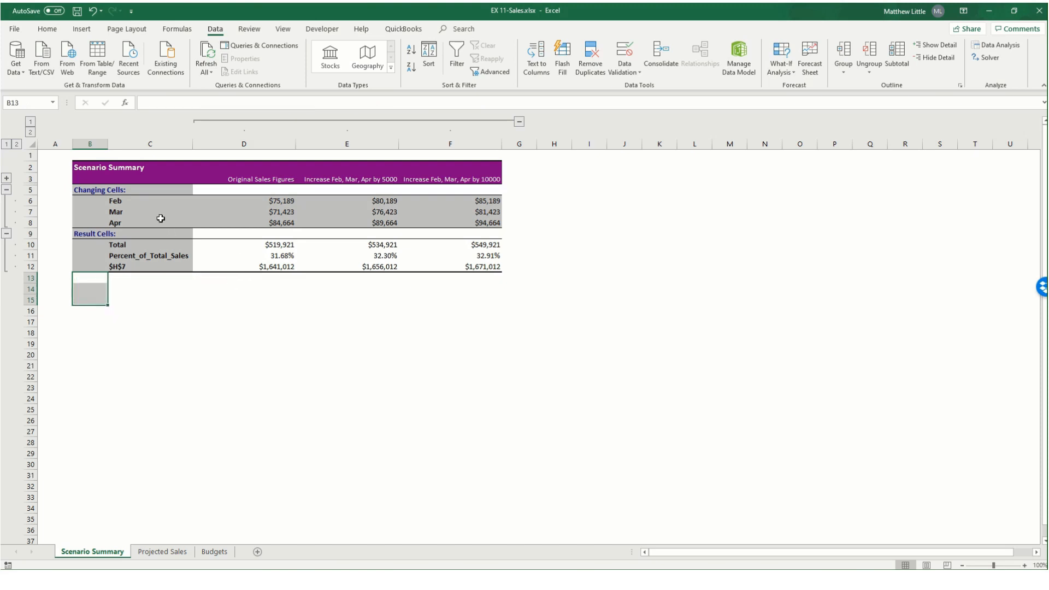
# Extend the report title in B2 to read Scenario Summary for New York Sales
pyautogui.click(86, 168)
pyautogui.click(224, 103)
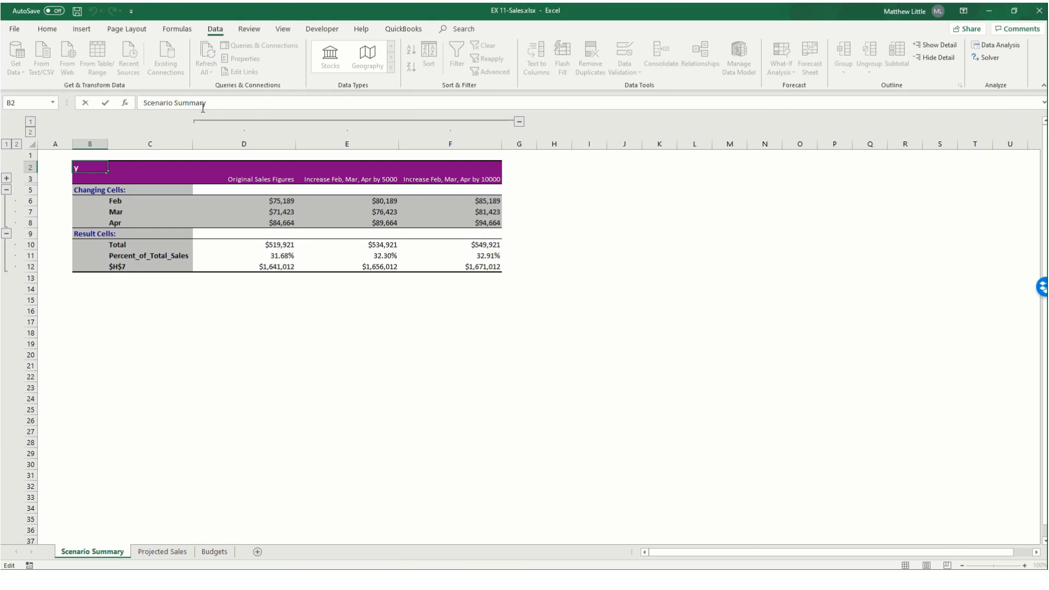
pyautogui.write('for New York Sales')
# Change the first result cell label, in C10, to Total New York Sales
pyautogui.click(162, 246)
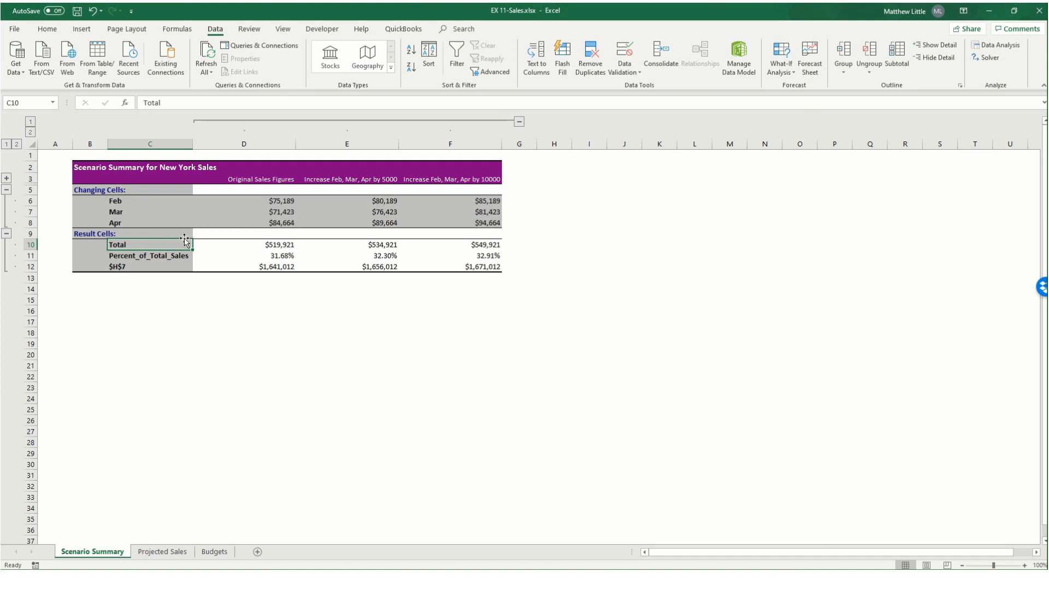
pyautogui.press('F2')
pyautogui.write('New Yor')
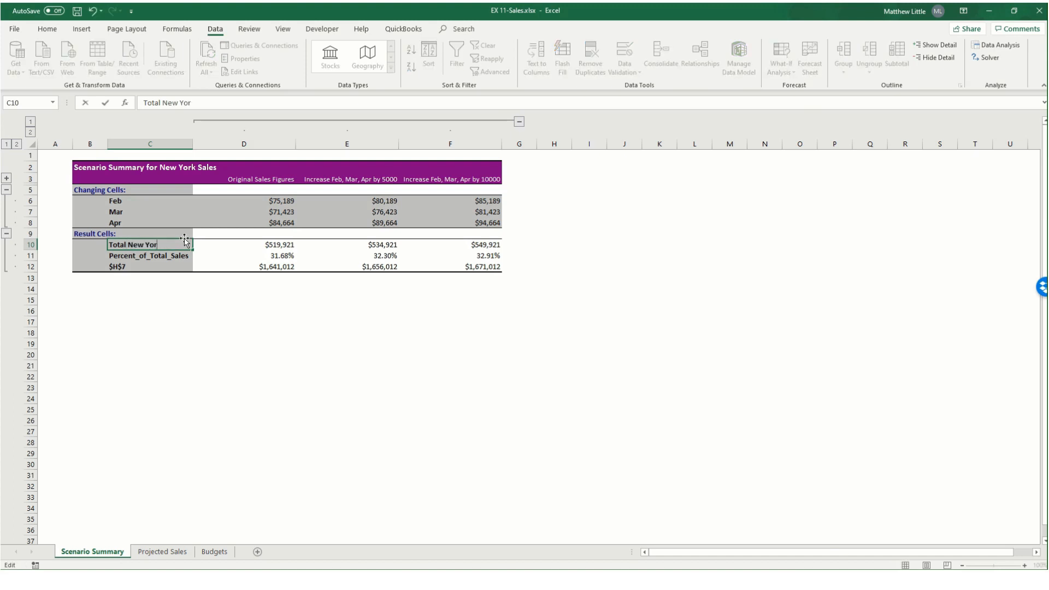
pyautogui.write('k Sales')
pyautogui.press('Return')
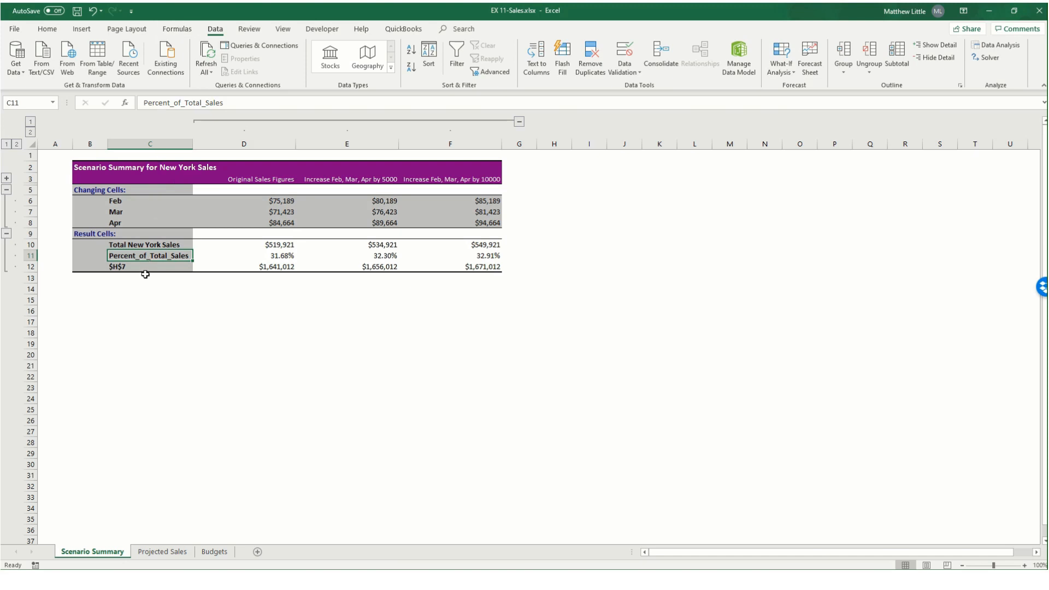
# Replace the second result cell label, in C11, with Percent New York Sales
pyautogui.write('Per')
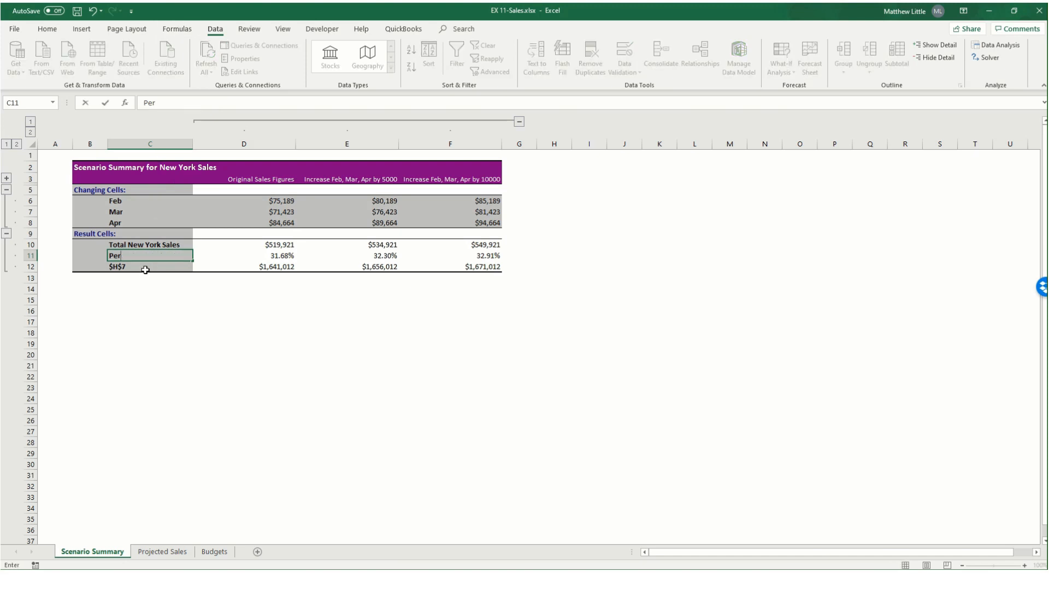
pyautogui.write('cent o')
pyautogui.press('BackSpace')
pyautogui.press('BackSpace')
pyautogui.press('BackSpace')
pyautogui.press('BackSpace')
pyautogui.write('New York Sales')
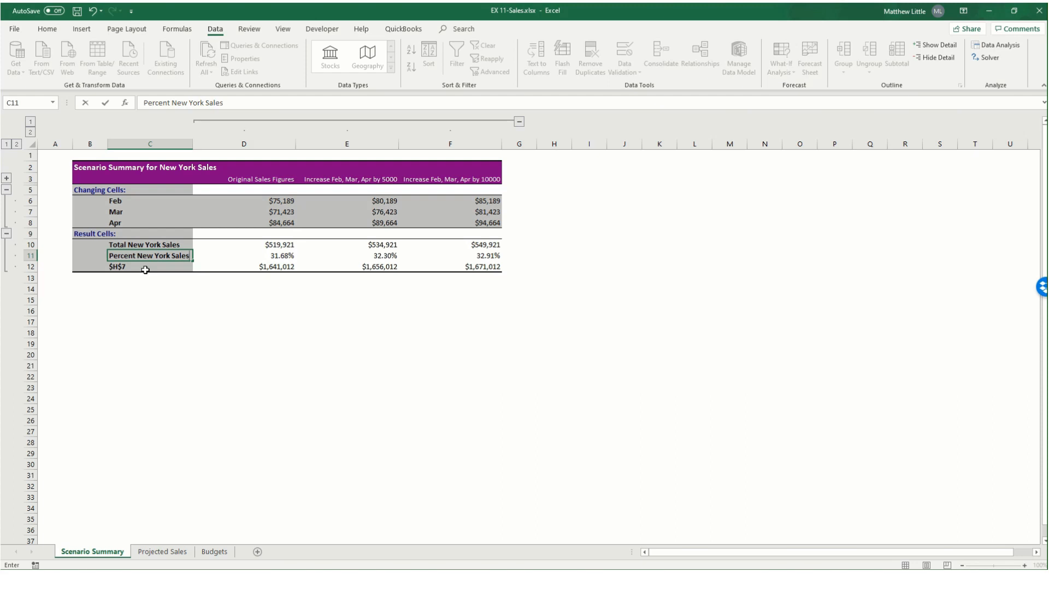
pyautogui.press('Return')
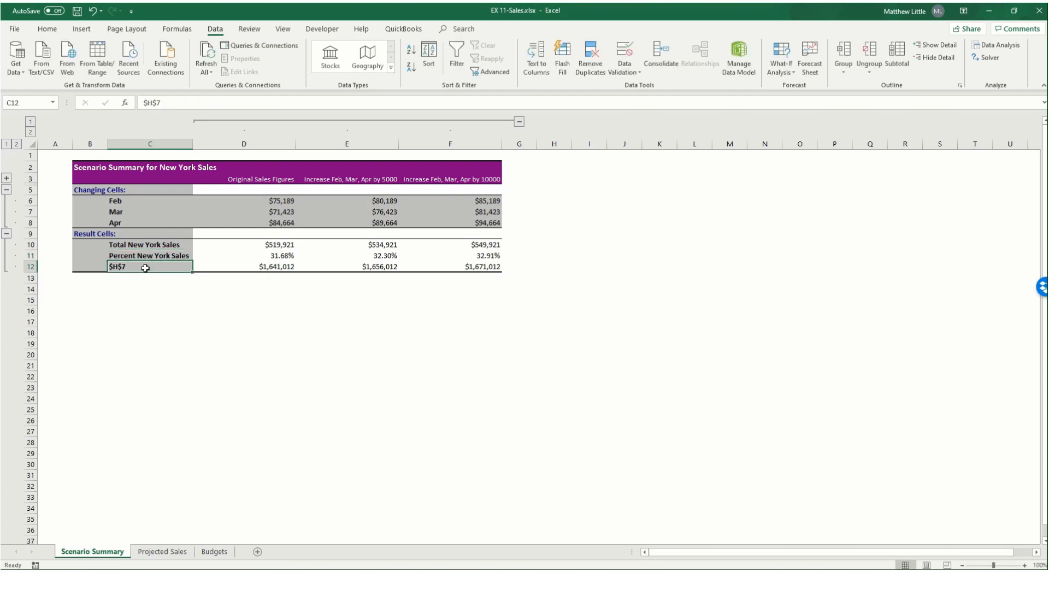
pyautogui.write('Total New York Sales')
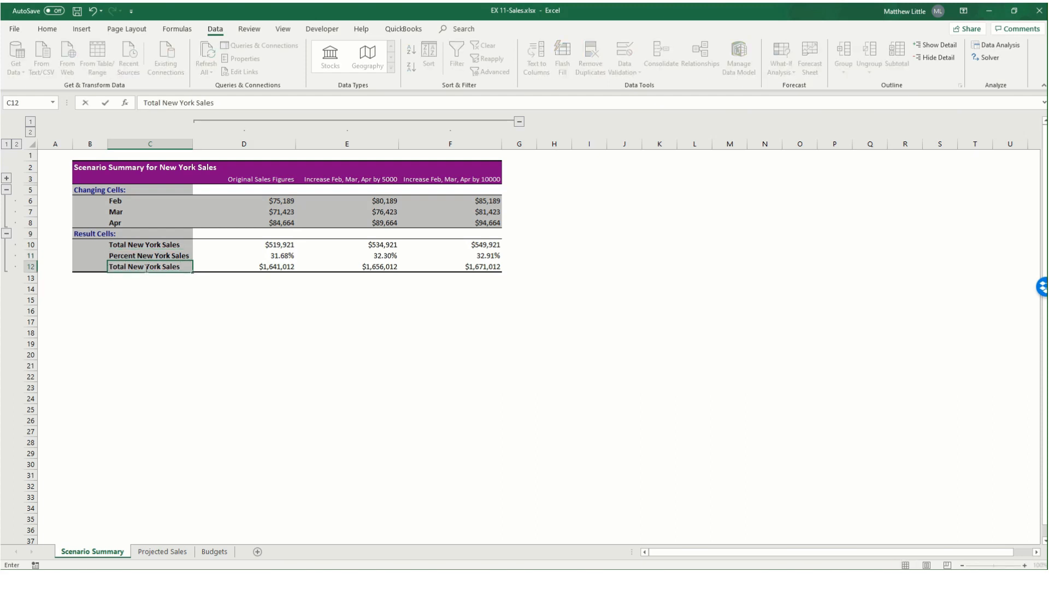
pyautogui.press('Escape')
pyautogui.write('Total New York Sales')
pyautogui.press('Escape')
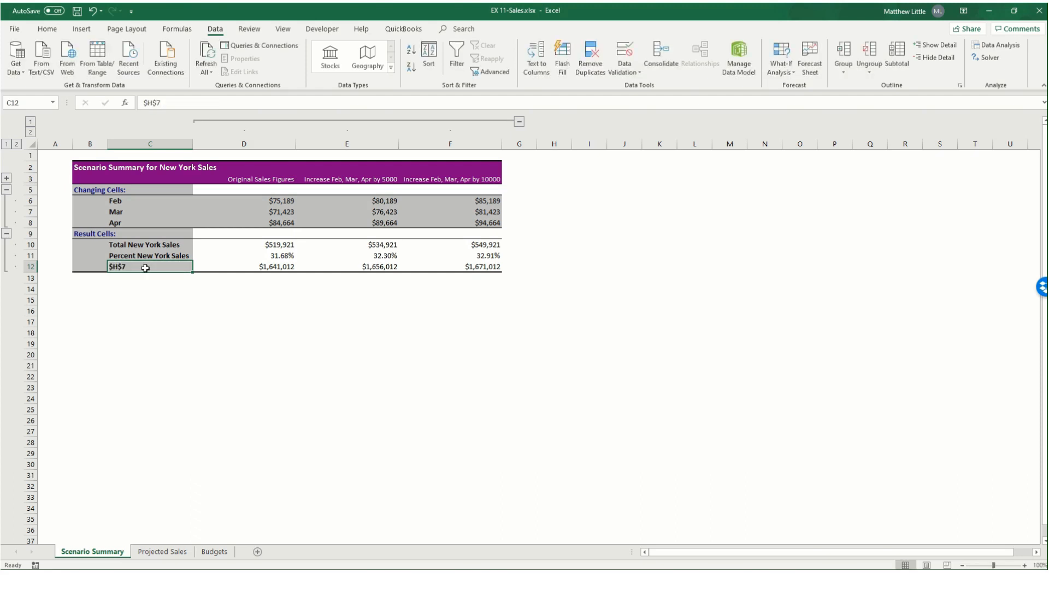
# Replace the third result cell label, in C12, with Total R2G Sales and save the workbook
pyautogui.moveTo(161, 103); pyautogui.dragTo(125, 108)
pyautogui.write('Total ')
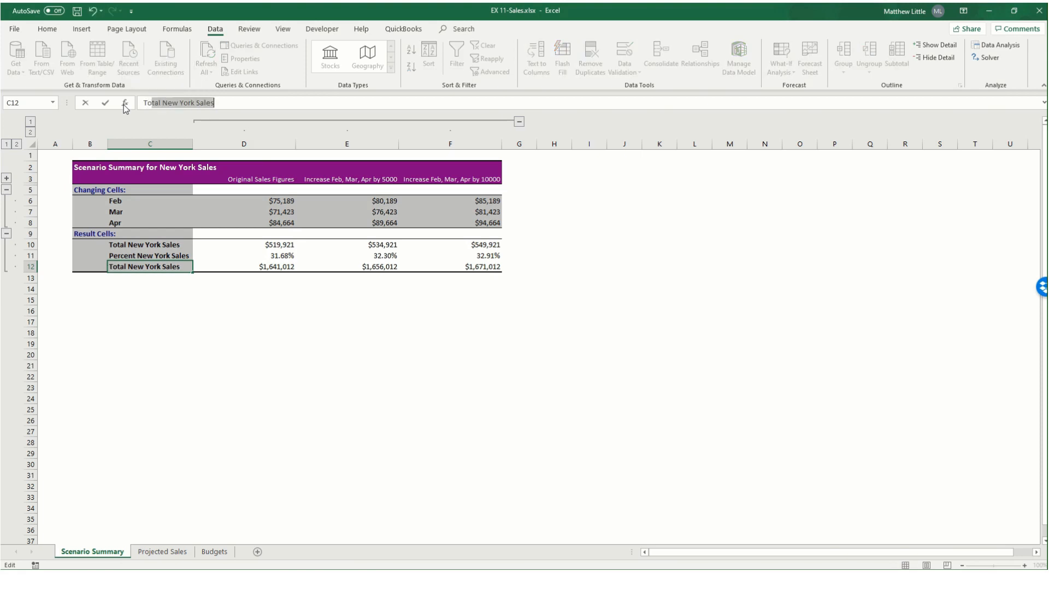
pyautogui.write('R')
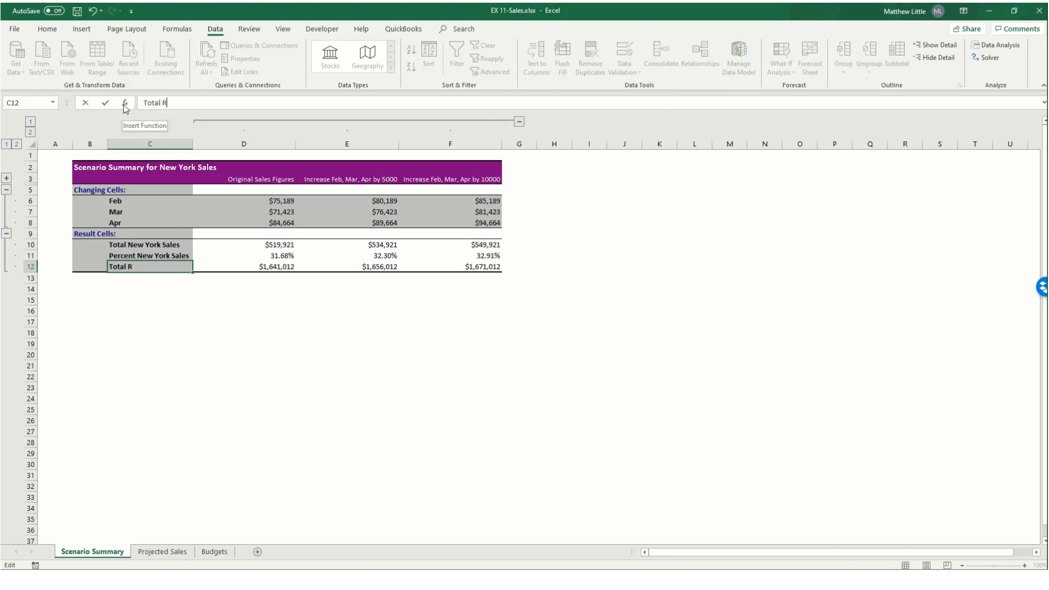
pyautogui.write('2G Sales')
pyautogui.press('Return')
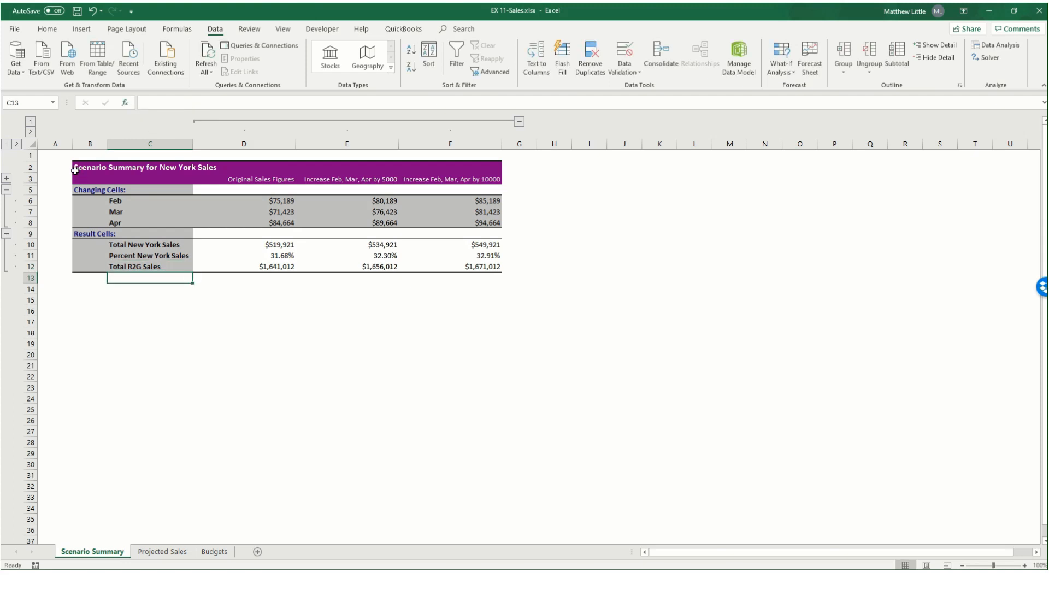
pyautogui.click(60, 157)
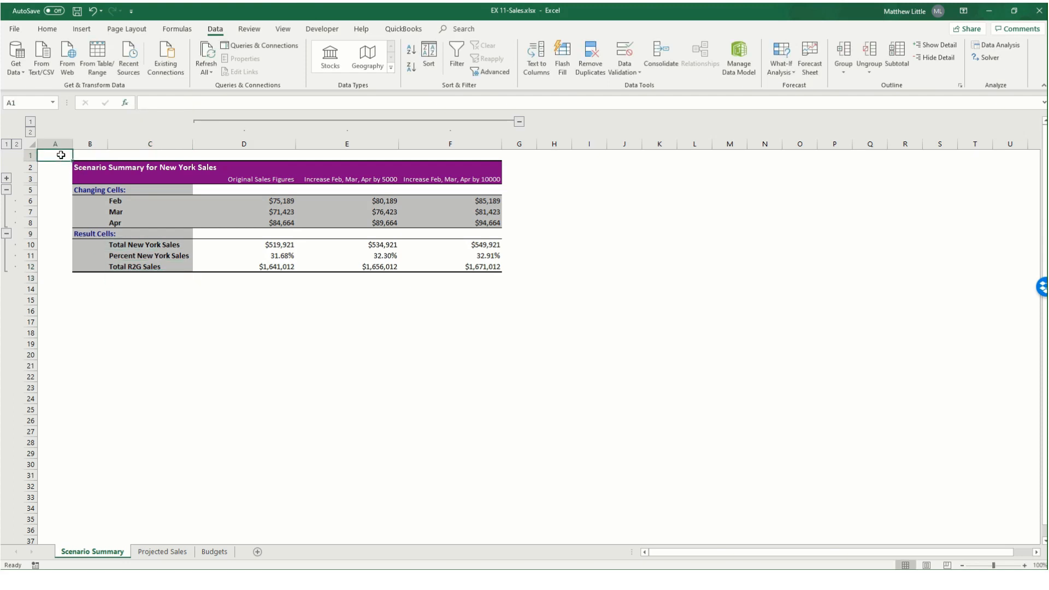
pyautogui.click(77, 12)
# Add the centred footer text Your Name to the Scenario Summary sheet and return to the normal worksheet view
pyautogui.click(927, 566)
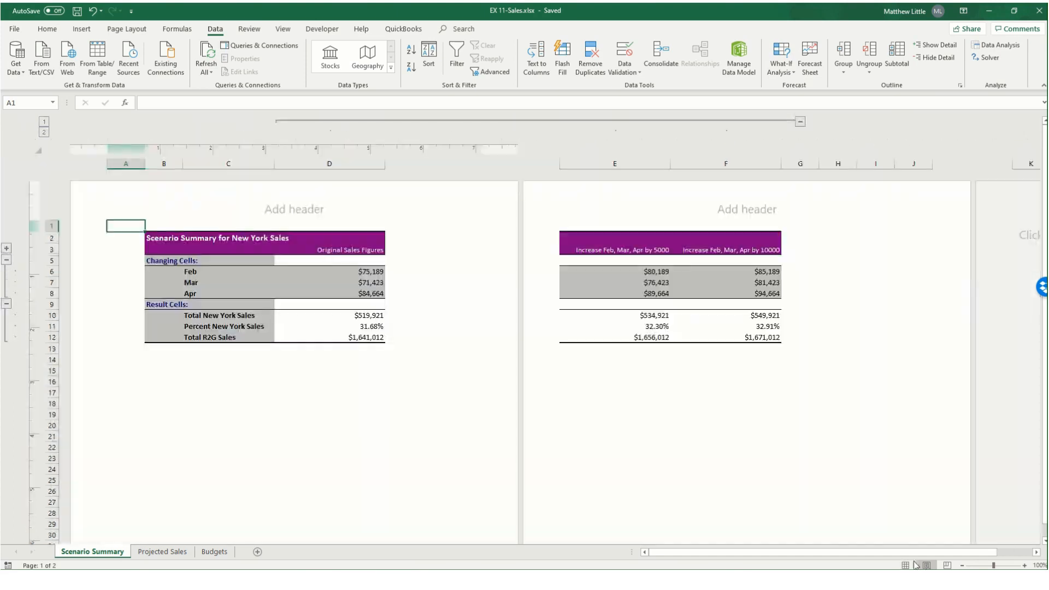
pyautogui.scroll(-5, 363, 393)
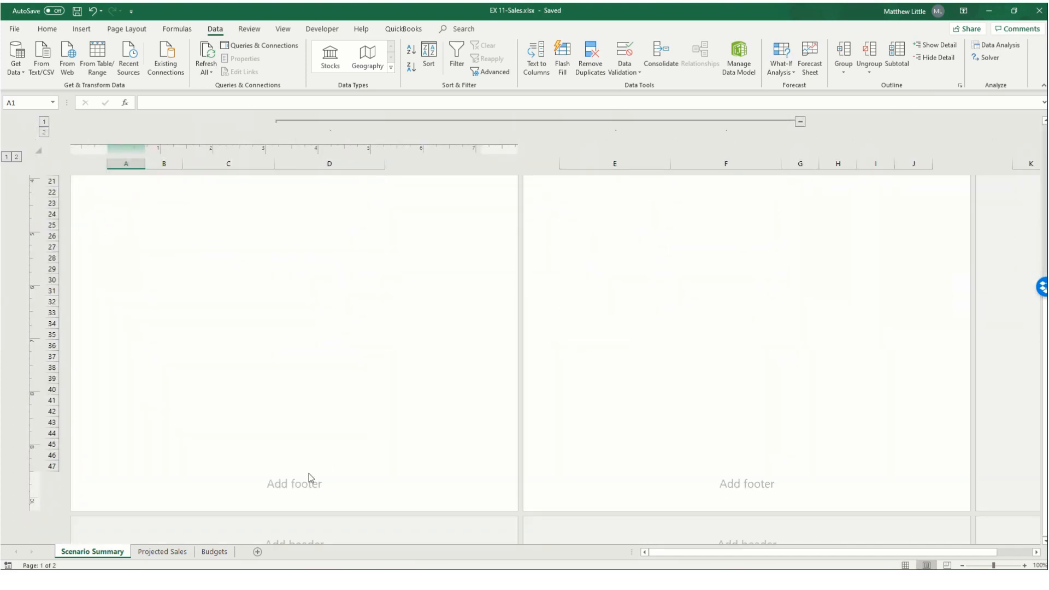
pyautogui.click(292, 481)
pyautogui.write('Your Names')
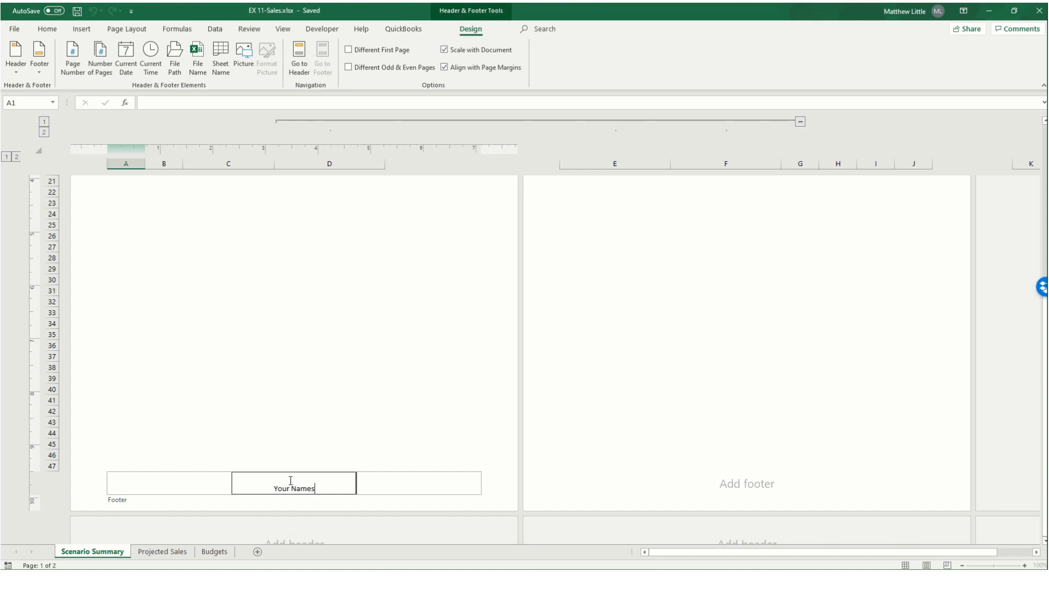
pyautogui.press('BackSpace')
pyautogui.click(292, 352)
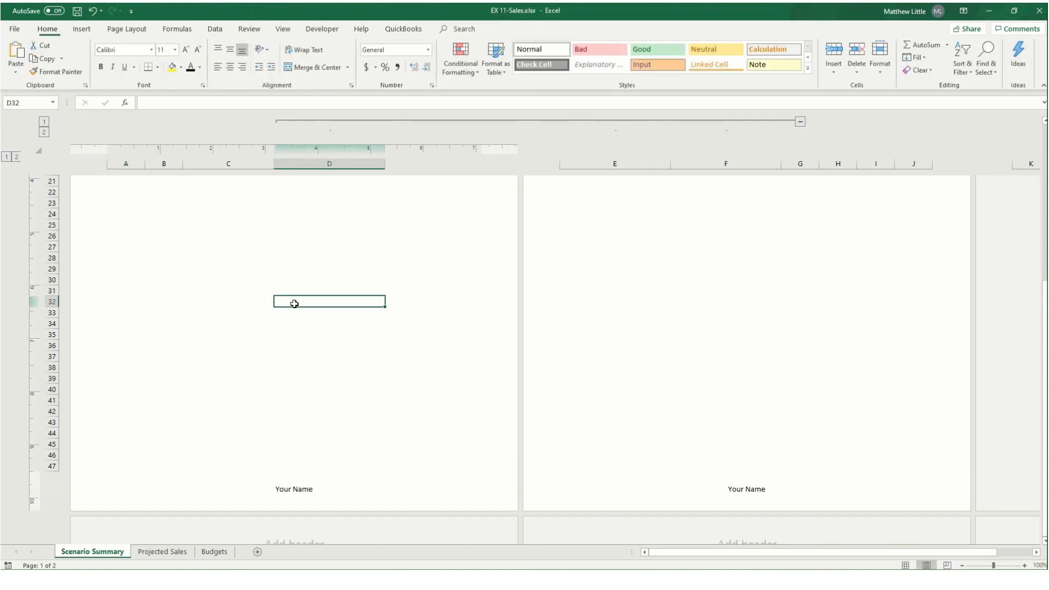
pyautogui.scroll(3, 293, 312)
pyautogui.click(905, 565)
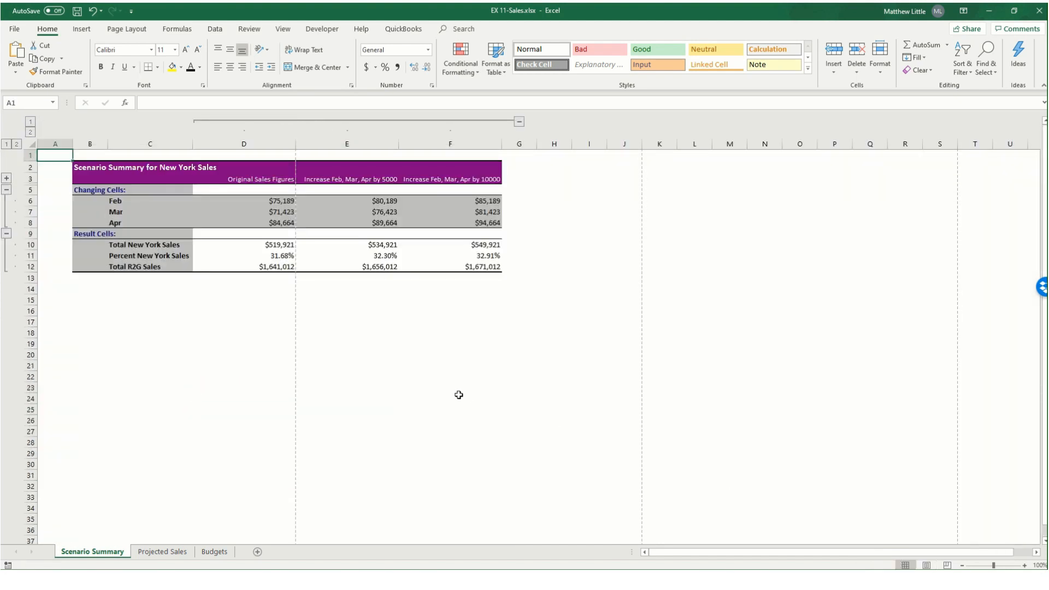
# Set the Scenario Summary sheet's print layout to landscape orientation and save the workbook
pyautogui.click(13, 29)
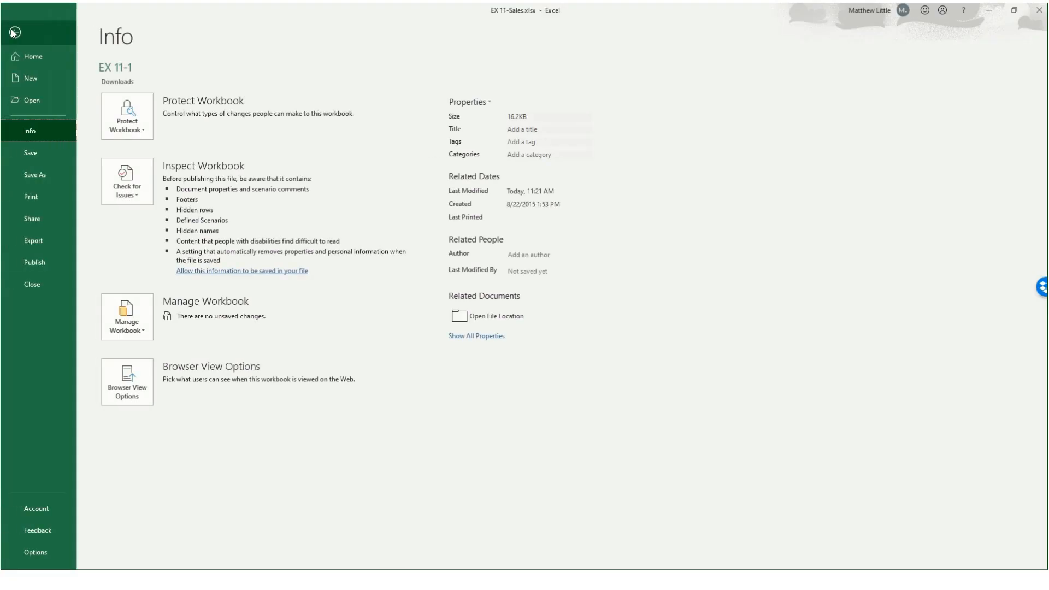
pyautogui.click(23, 195)
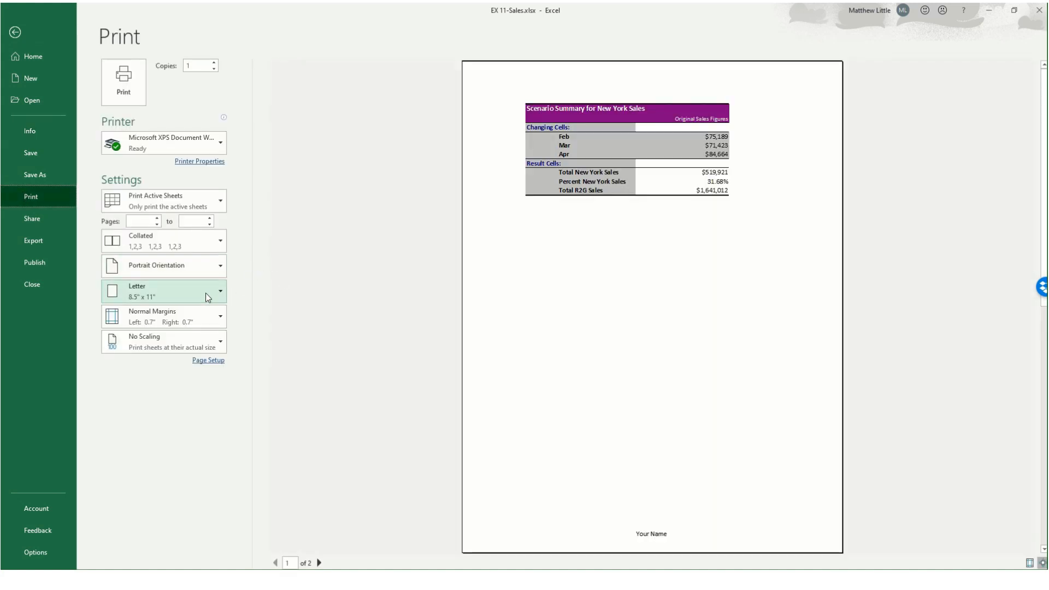
pyautogui.click(206, 270)
pyautogui.click(197, 315)
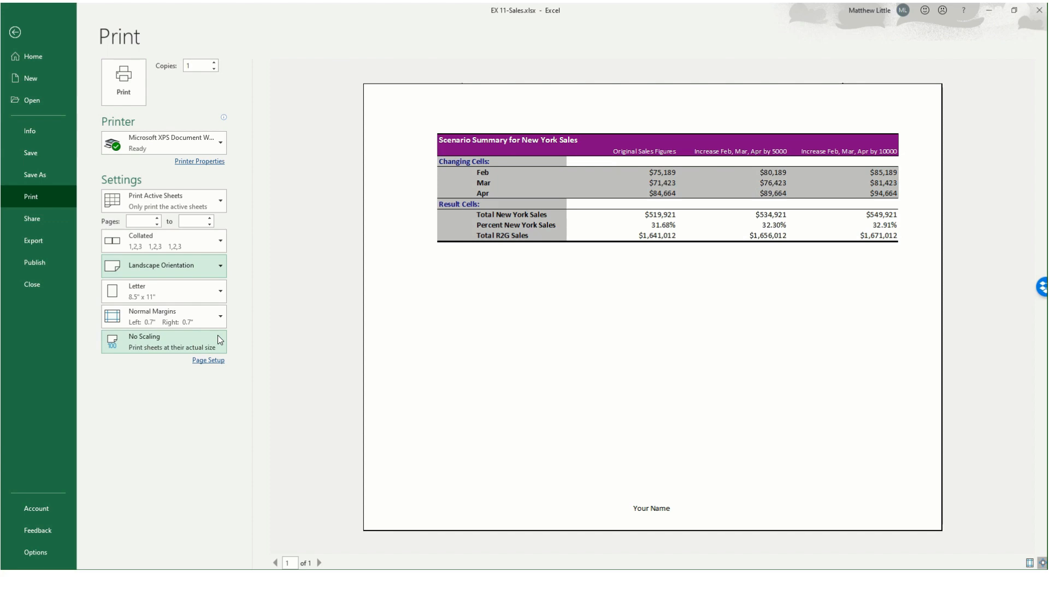
pyautogui.click(17, 33)
pyautogui.click(77, 11)
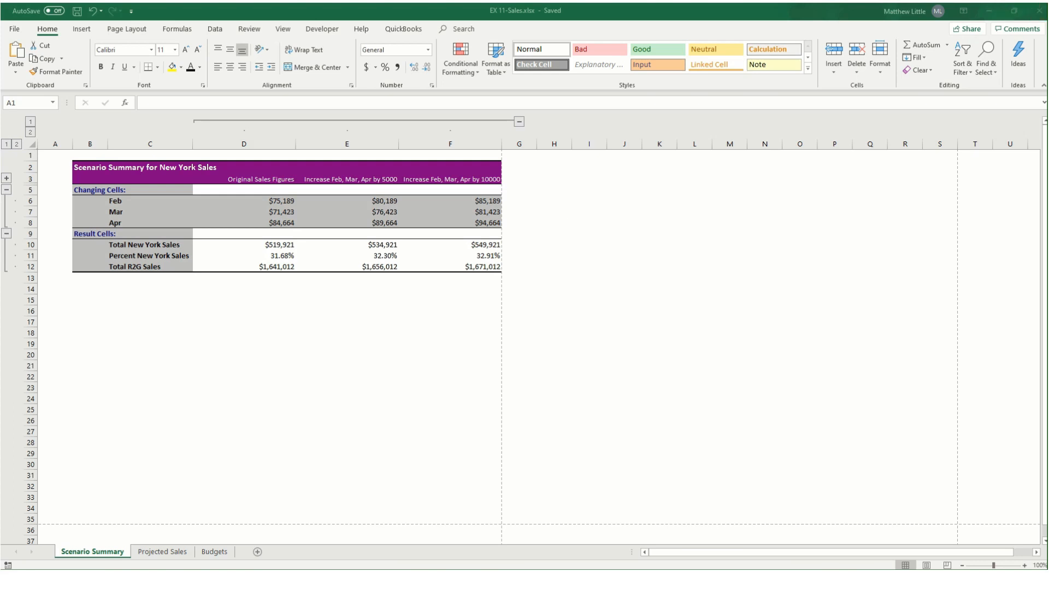
# On the Projected Sales sheet, enter the heading Total N.Y. Sales in K1 and fit column K to its text
pyautogui.click(558, 16)
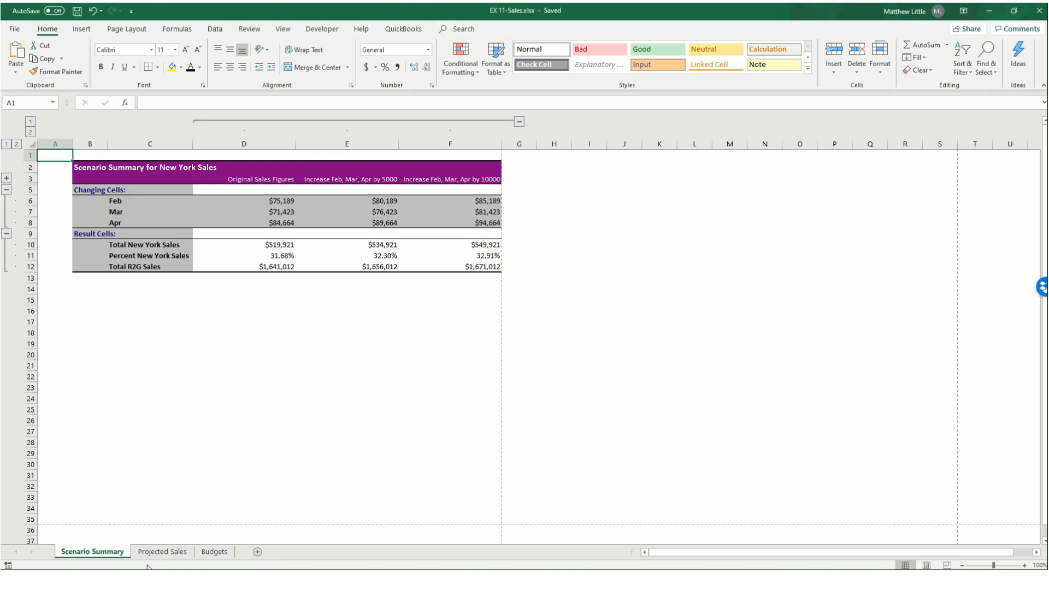
pyautogui.click(161, 553)
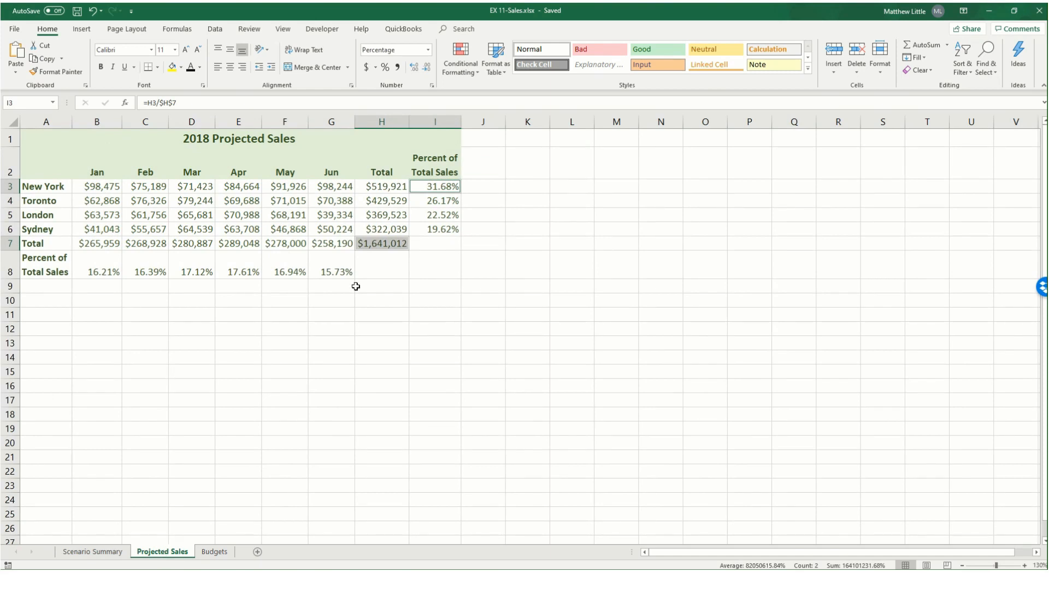
pyautogui.click(540, 136)
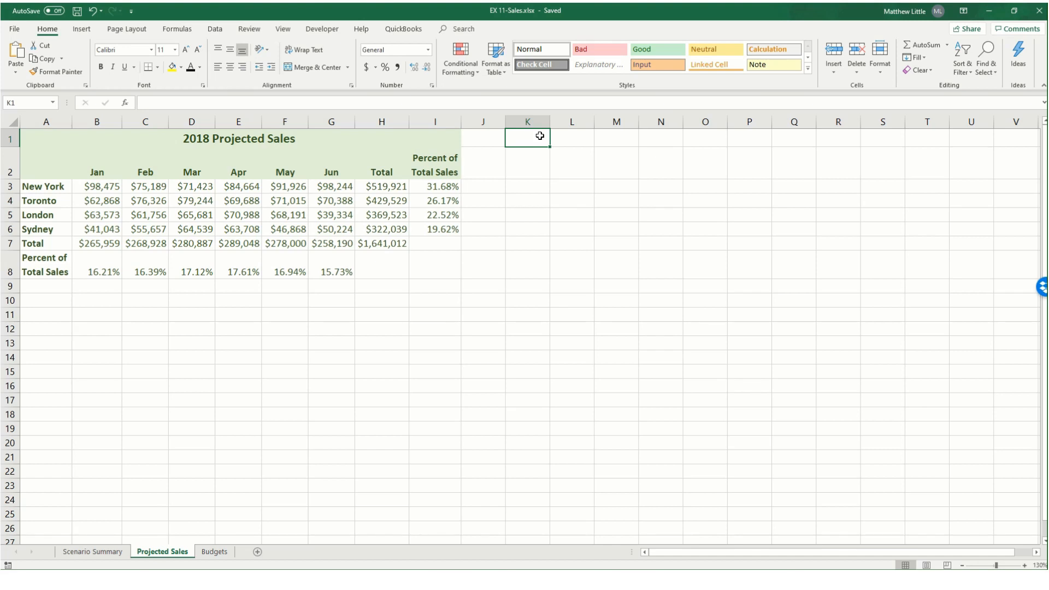
pyautogui.write('Total N')
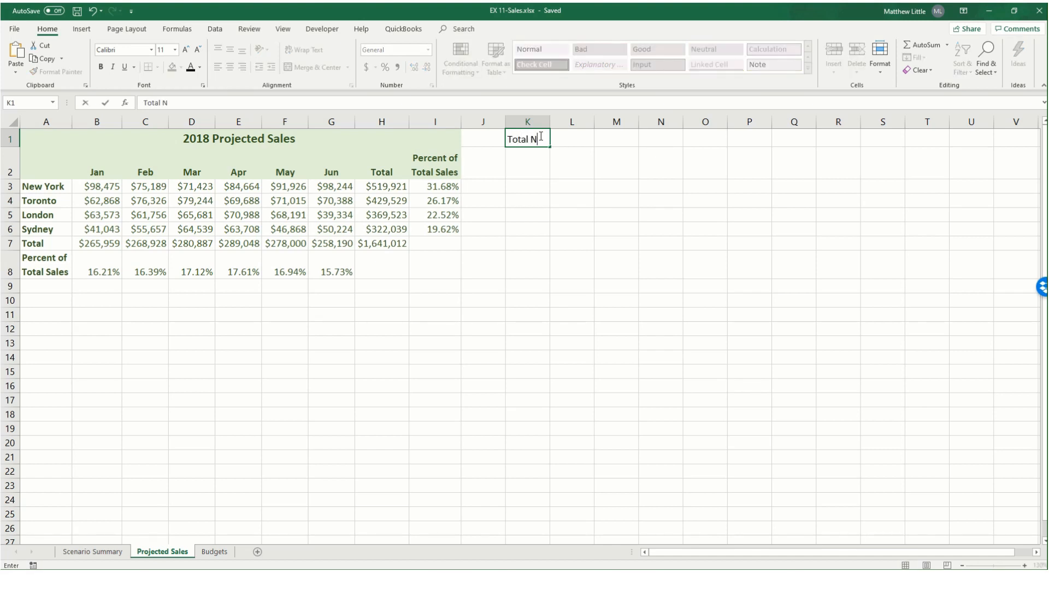
pyautogui.write('.Y. Sales')
pyautogui.press('Return')
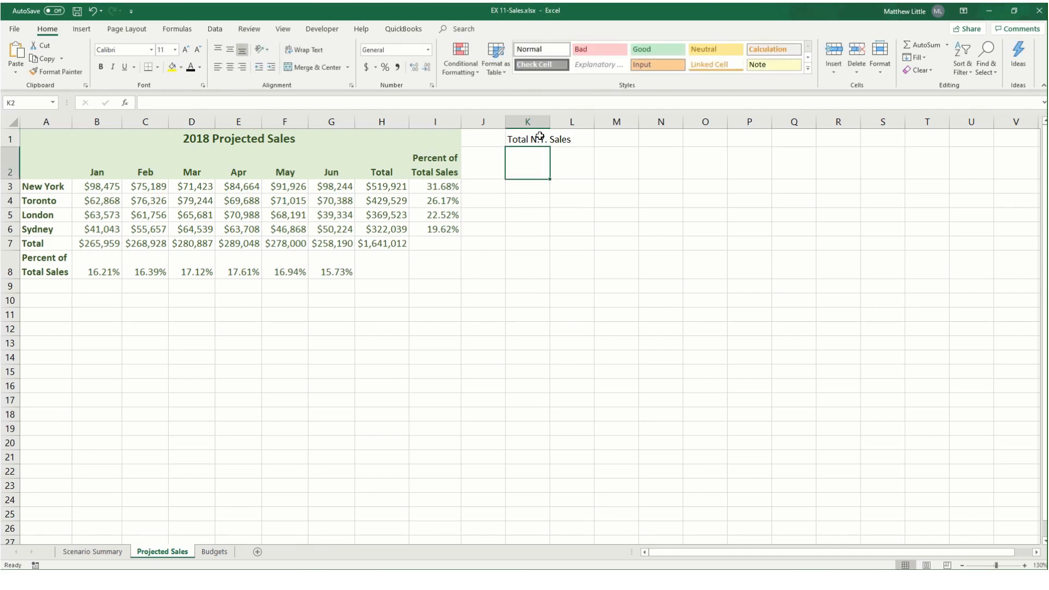
pyautogui.doubleClick(550, 122)
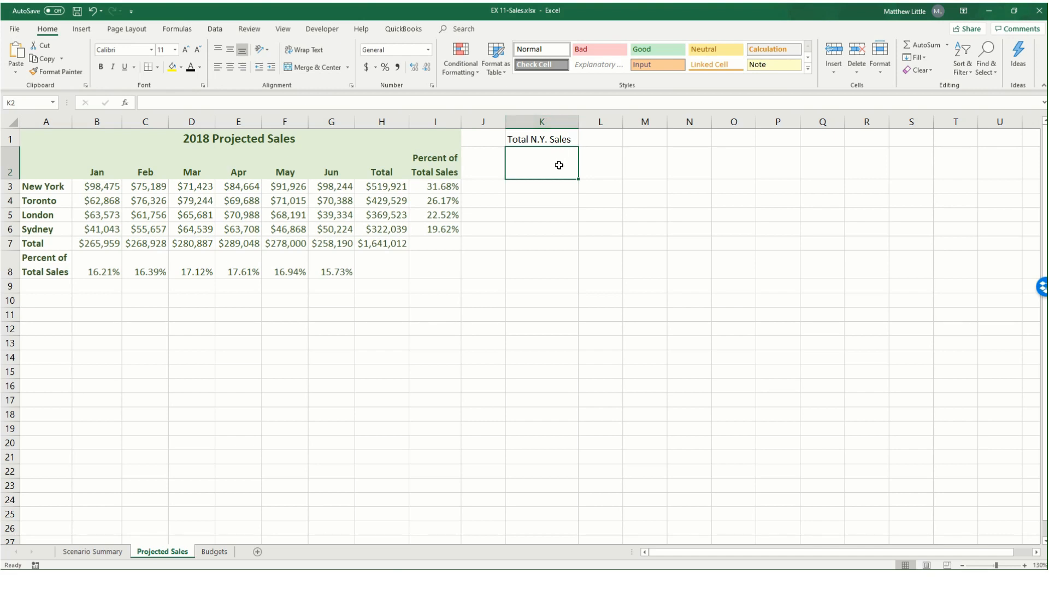
# Fill K2:K6 with a series starting 419921 and 469921, formatted as accounting values without decimals
pyautogui.write('419921')
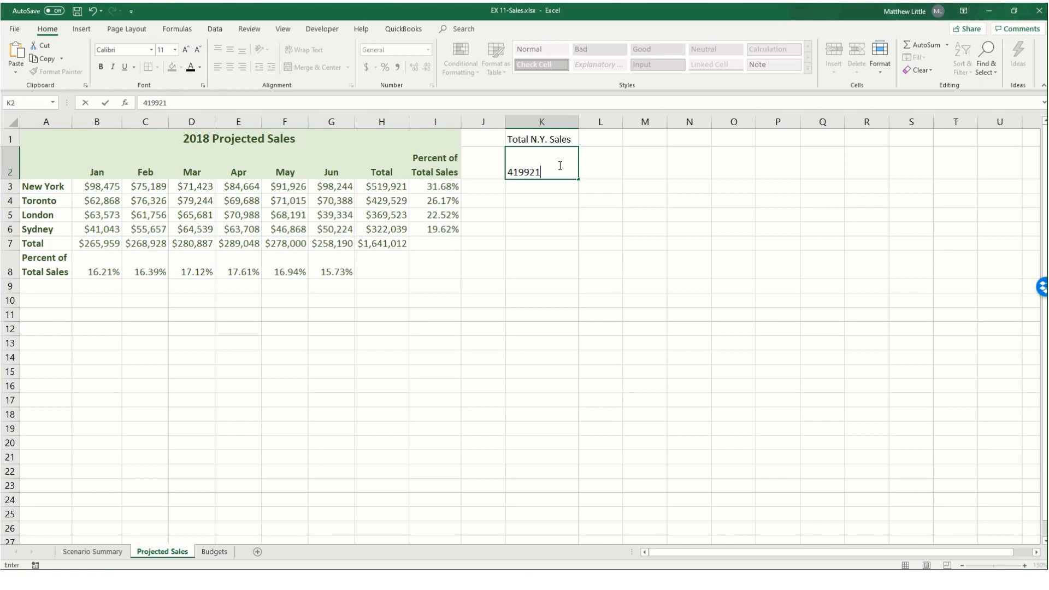
pyautogui.press('Return')
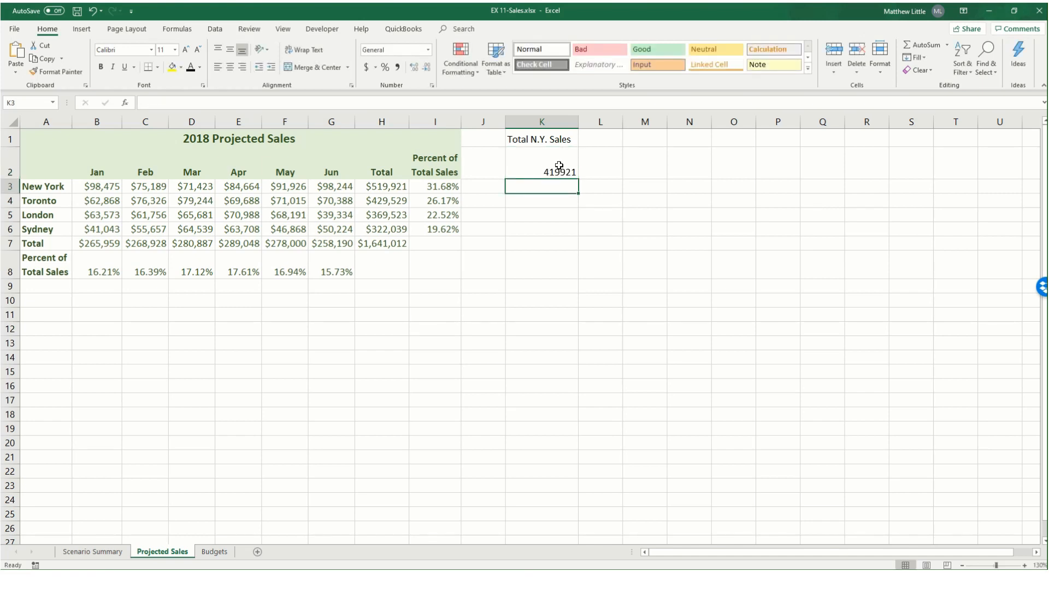
pyautogui.write('469921')
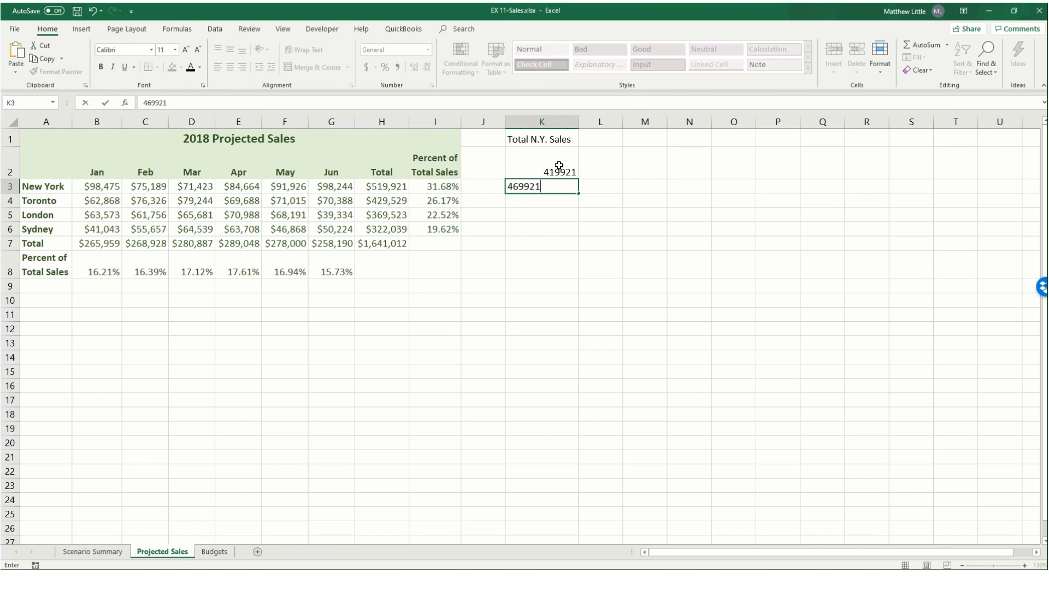
pyautogui.press('Return')
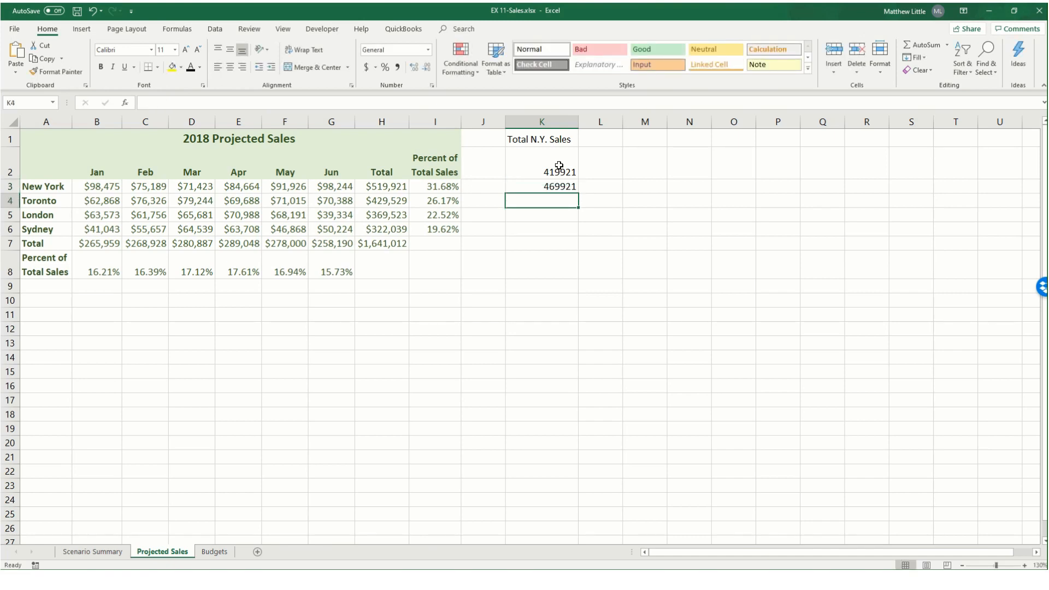
pyautogui.moveTo(558, 169); pyautogui.dragTo(570, 239)
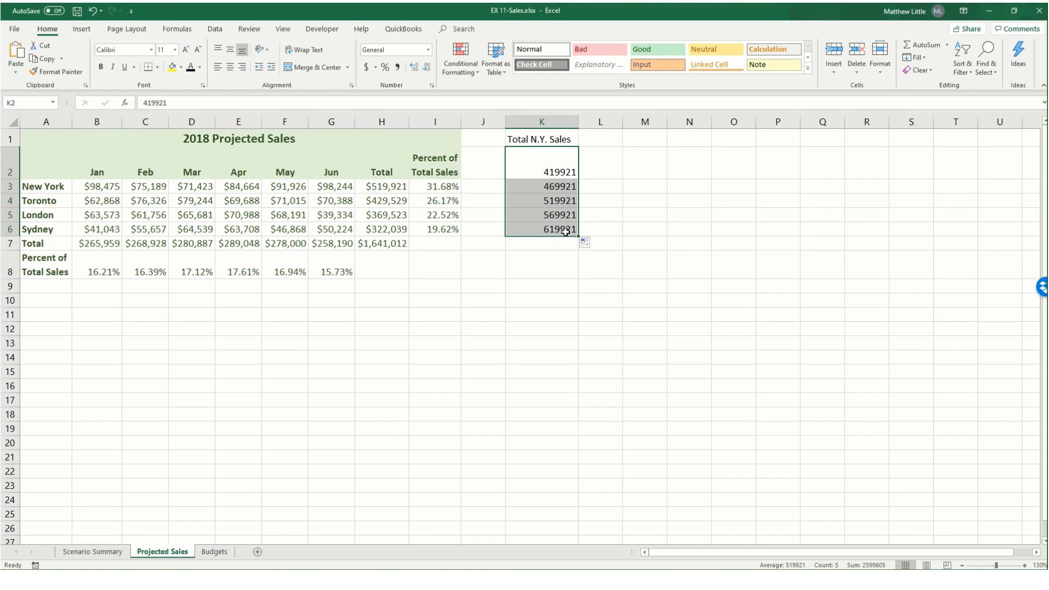
pyautogui.click(366, 67)
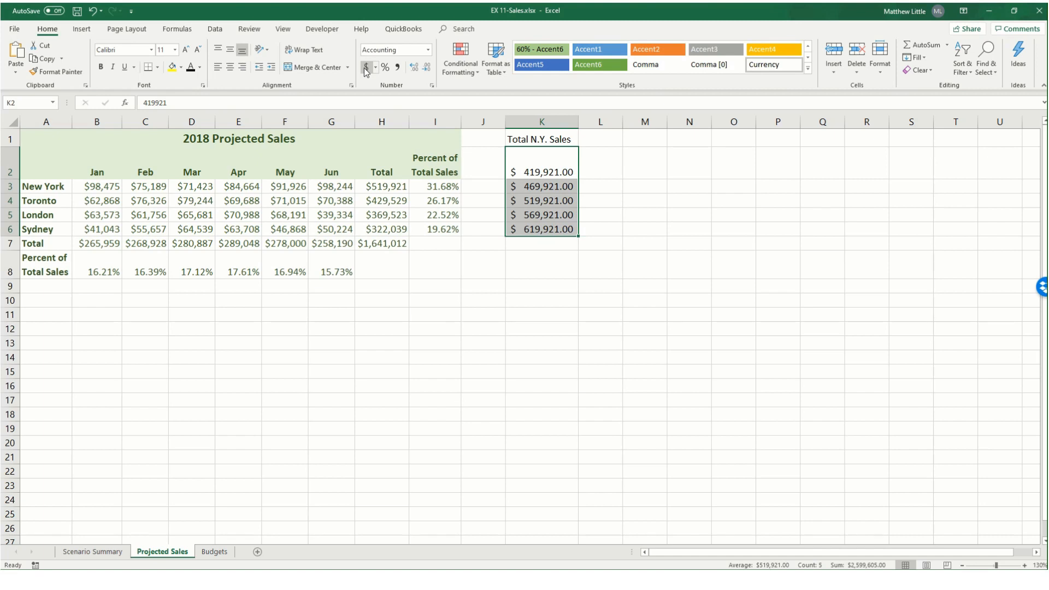
pyautogui.doubleClick(427, 68)
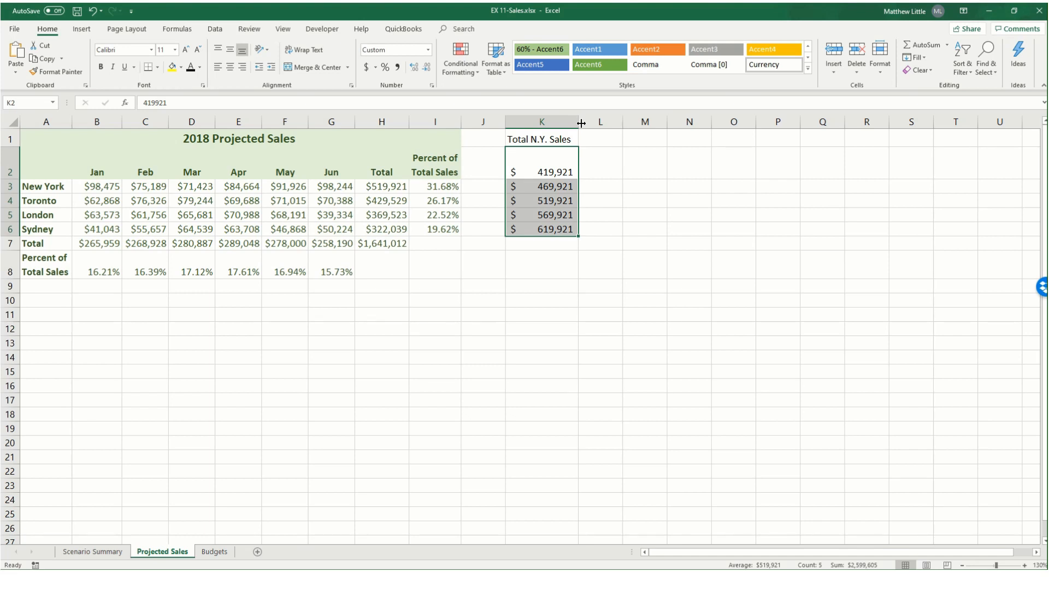
# Enter a formula in L1 referencing New York's percent of total sales in I3, formatted as a percentage with two decimals
pyautogui.click(610, 140)
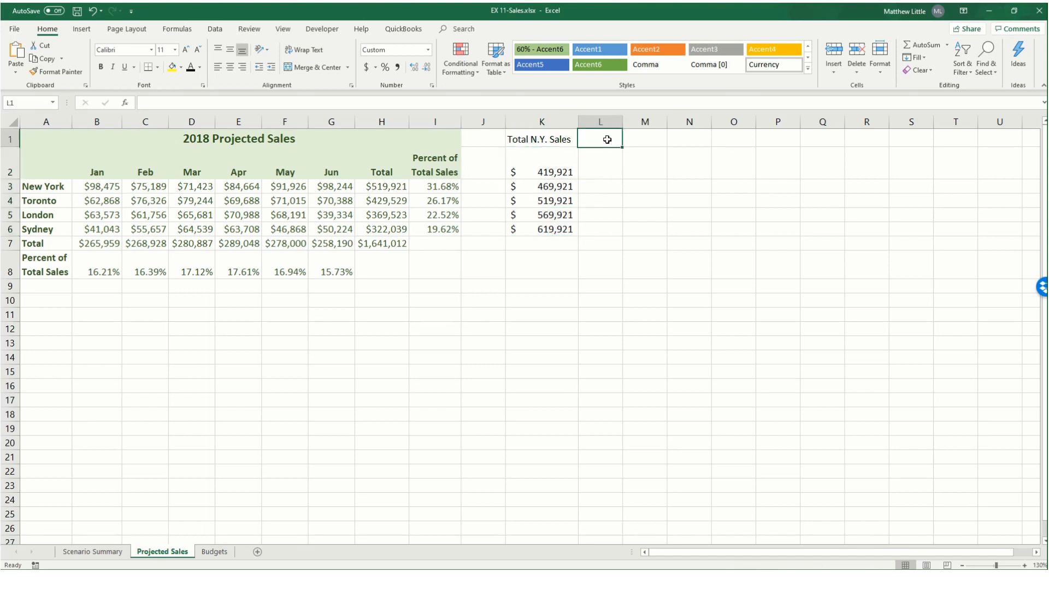
pyautogui.write('=')
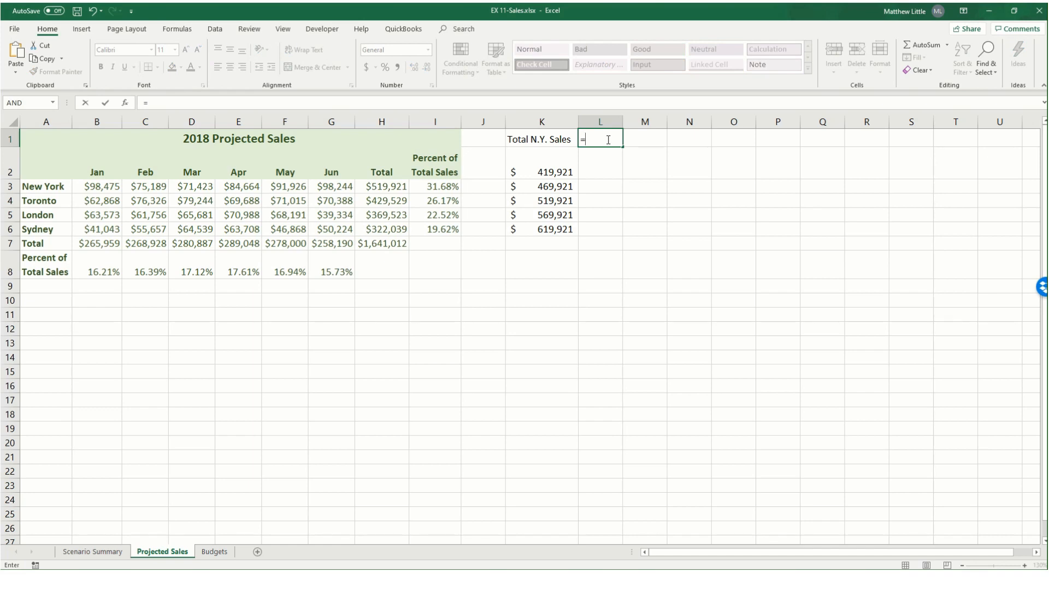
pyautogui.click(451, 186)
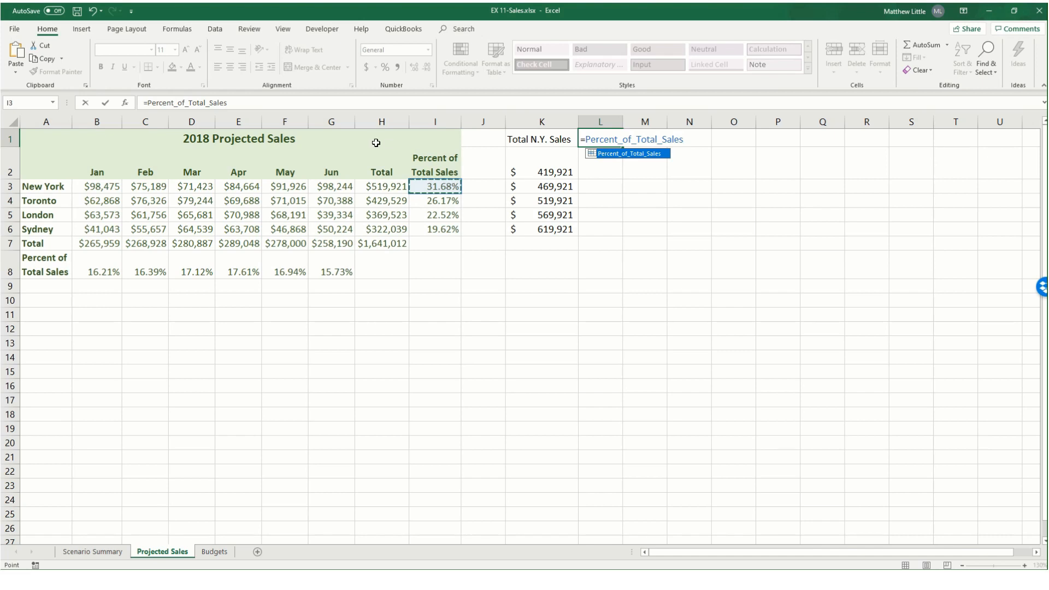
pyautogui.click(107, 103)
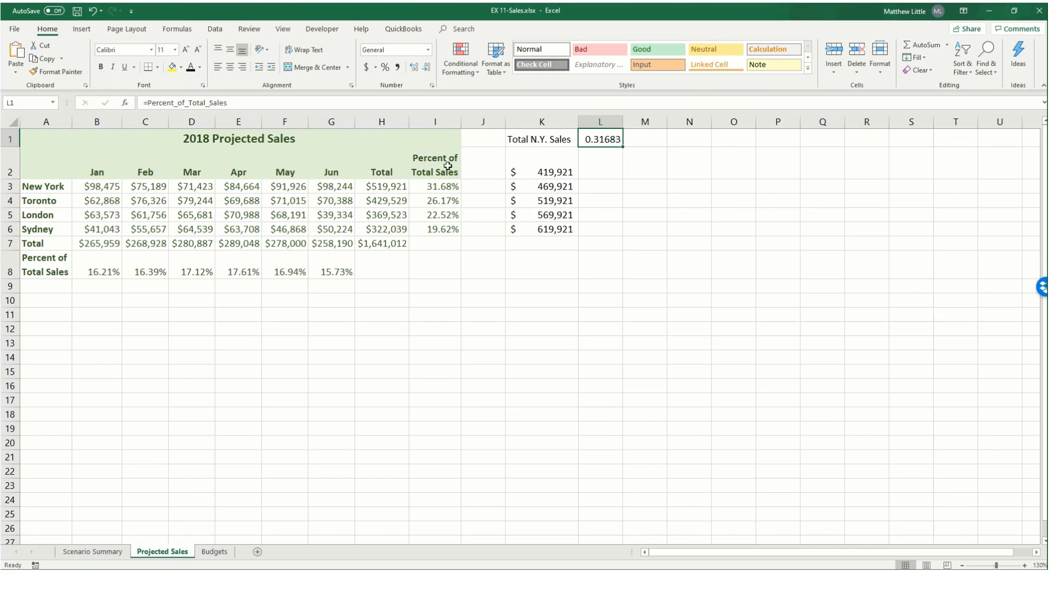
pyautogui.click(386, 66)
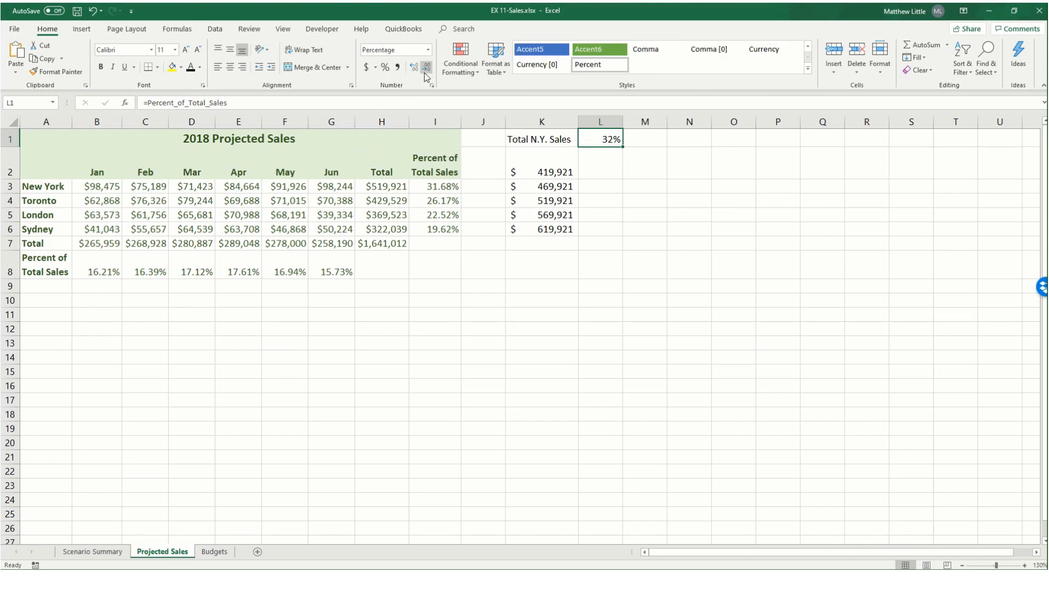
pyautogui.click(415, 70)
pyautogui.click(415, 70)
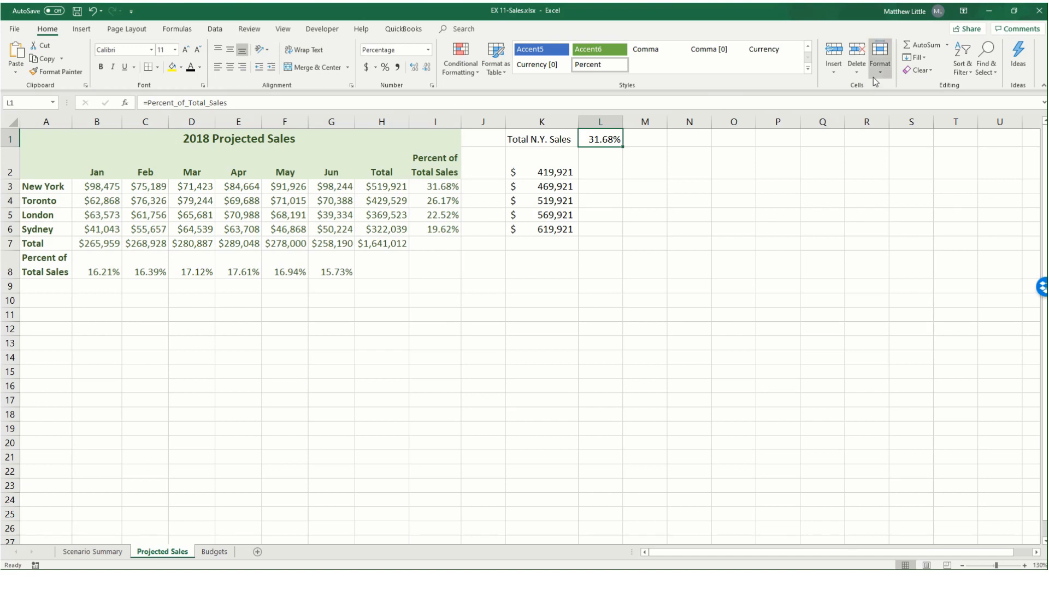
# Hide the contents of L1 by applying the custom number format ;;; to the cell
pyautogui.click(881, 60)
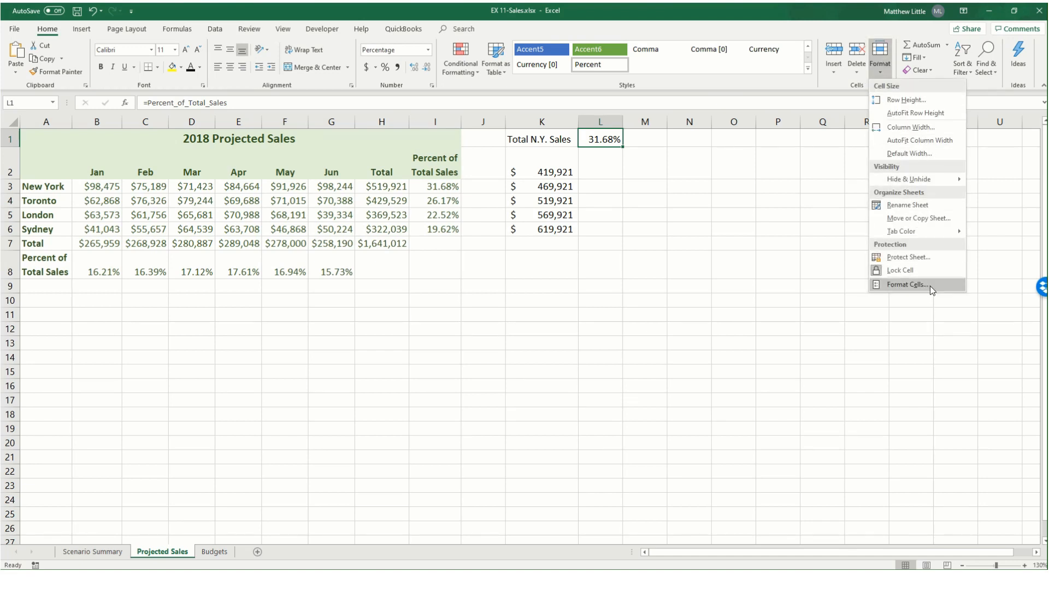
pyautogui.click(905, 284)
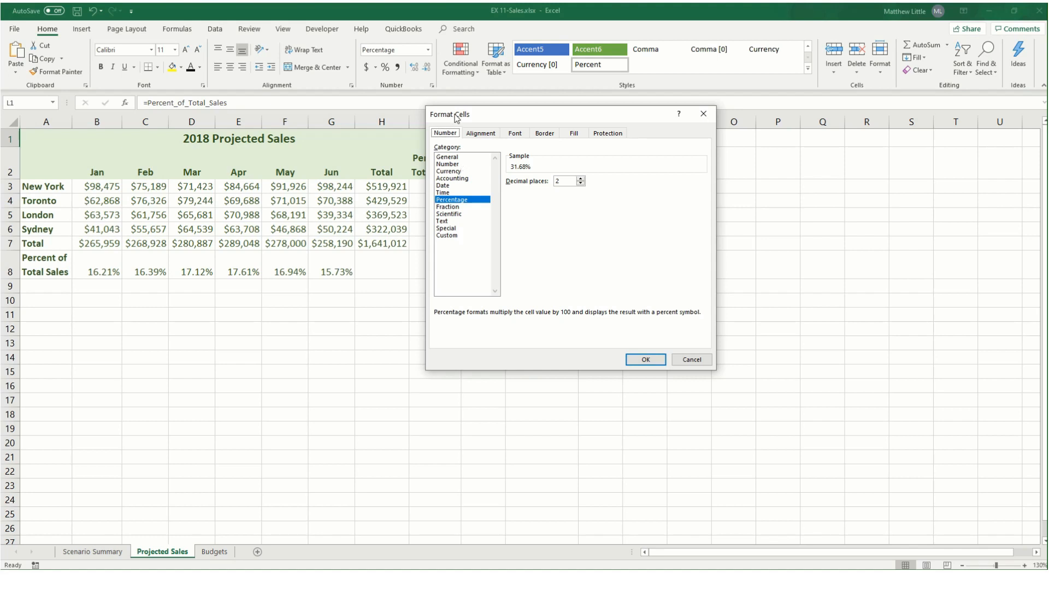
pyautogui.click(460, 238)
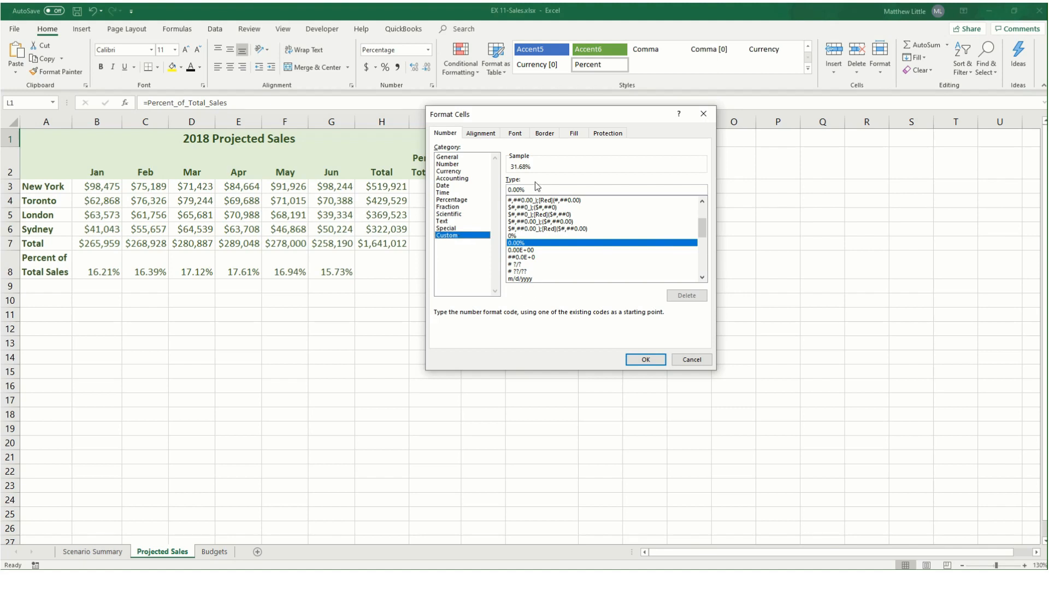
pyautogui.moveTo(536, 190); pyautogui.dragTo(497, 190)
pyautogui.write(';;;')
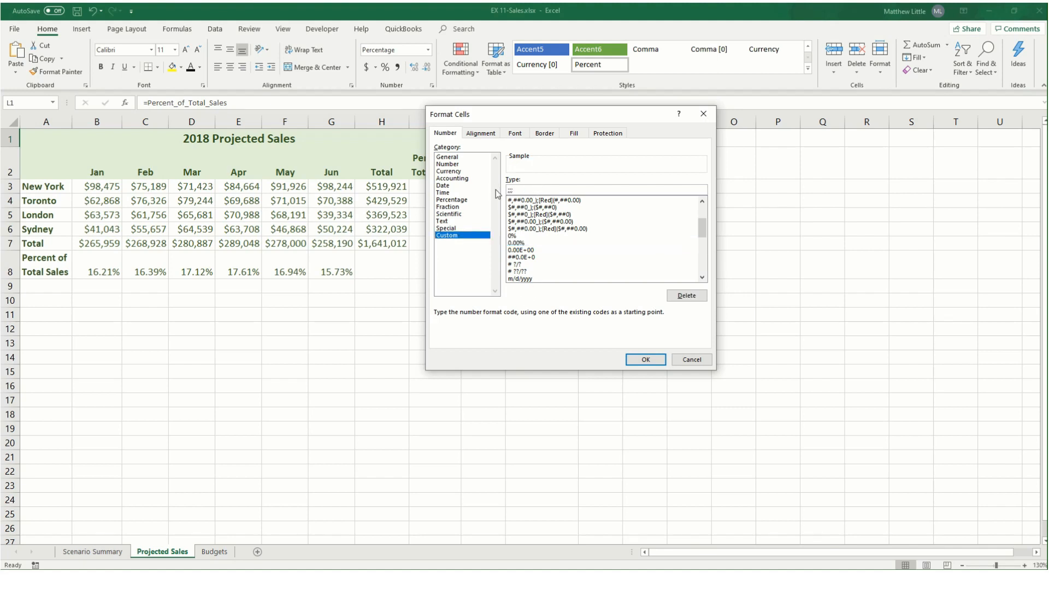
pyautogui.click(659, 363)
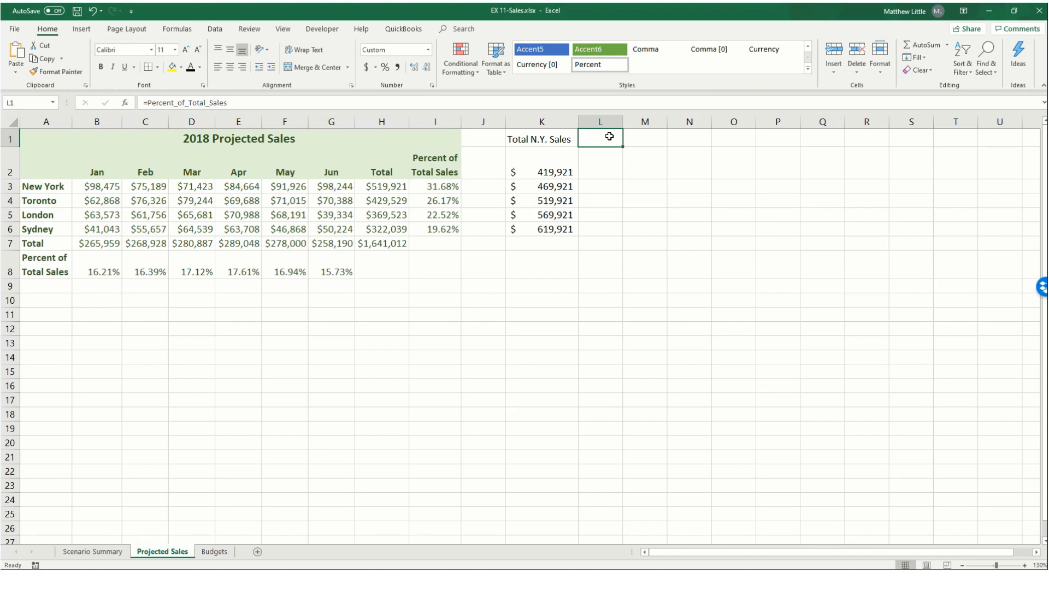
# Create a one-variable data table over K1:L6 with New York's total in H3 as the column input cell
pyautogui.click(548, 138)
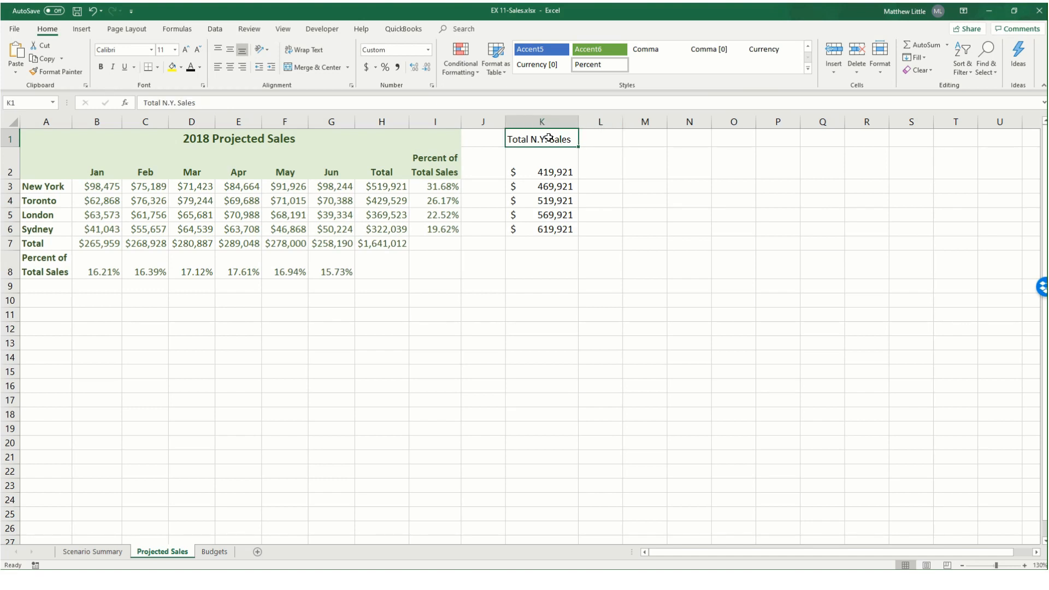
pyautogui.moveTo(548, 138); pyautogui.dragTo(607, 225)
pyautogui.click(215, 30)
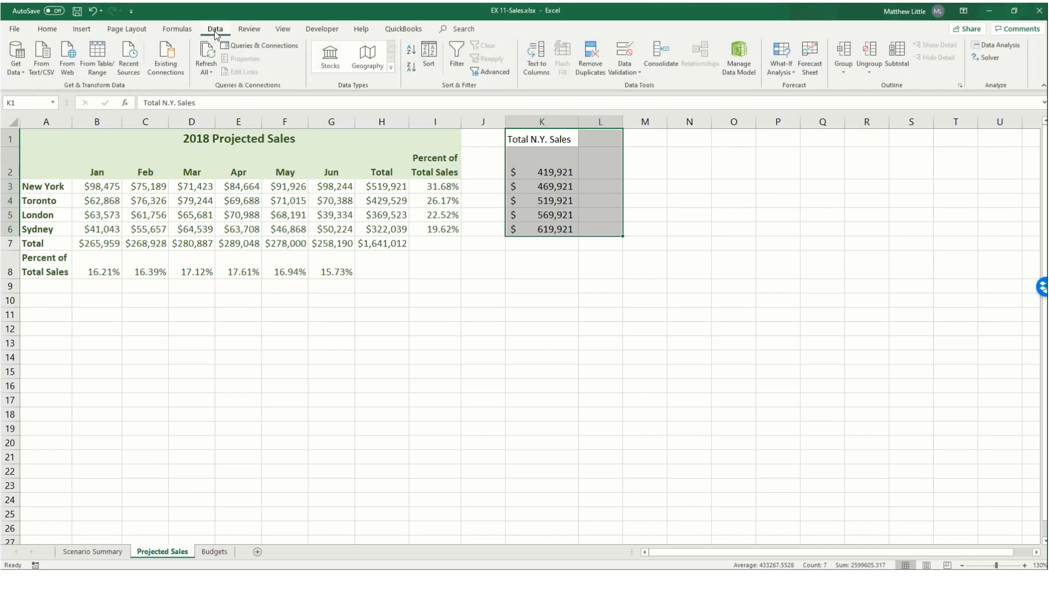
pyautogui.click(782, 71)
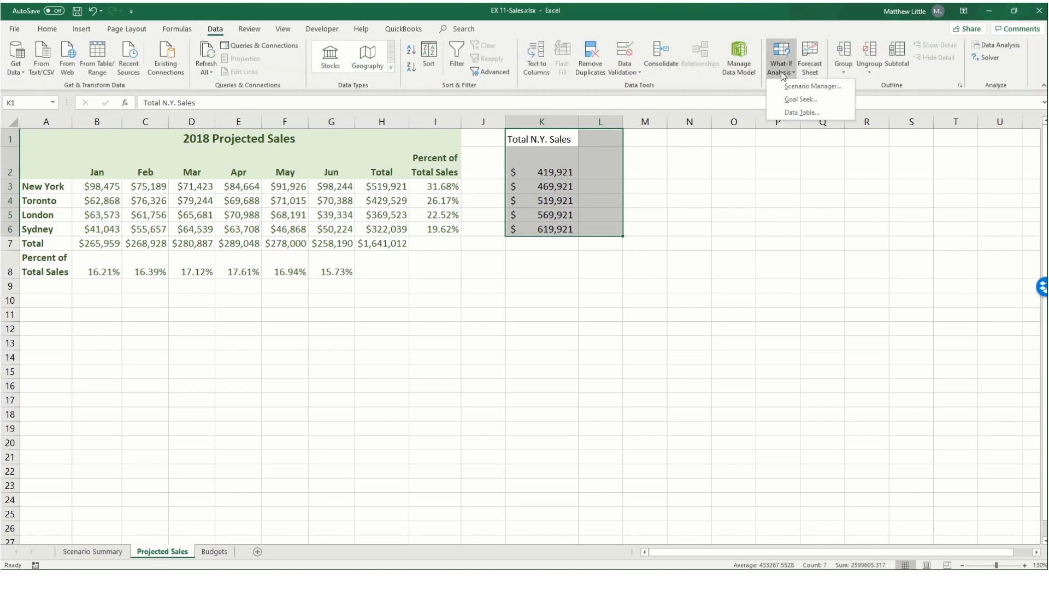
pyautogui.click(803, 112)
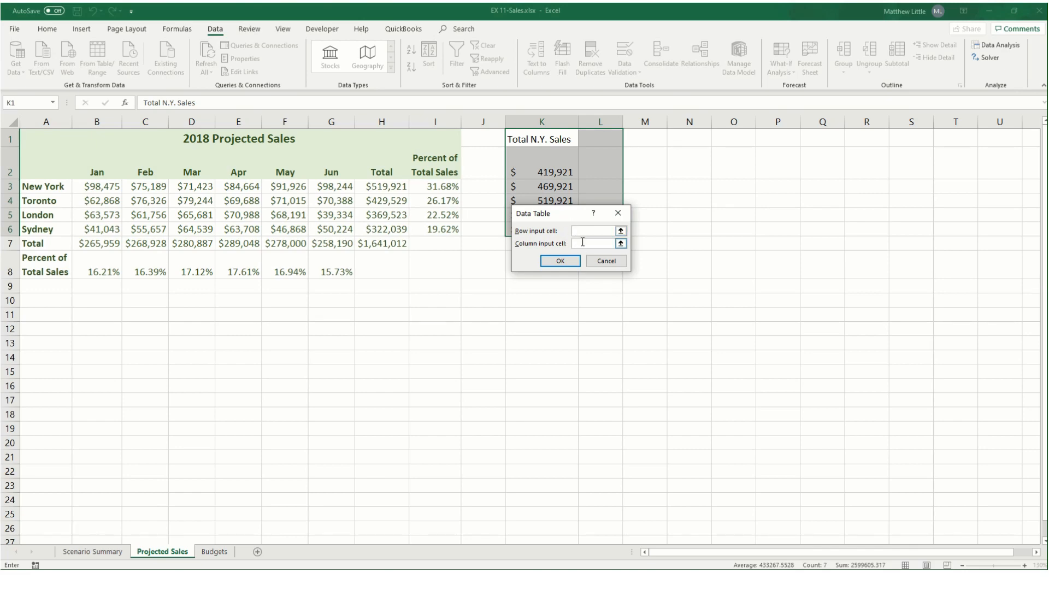
pyautogui.click(583, 244)
pyautogui.click(399, 188)
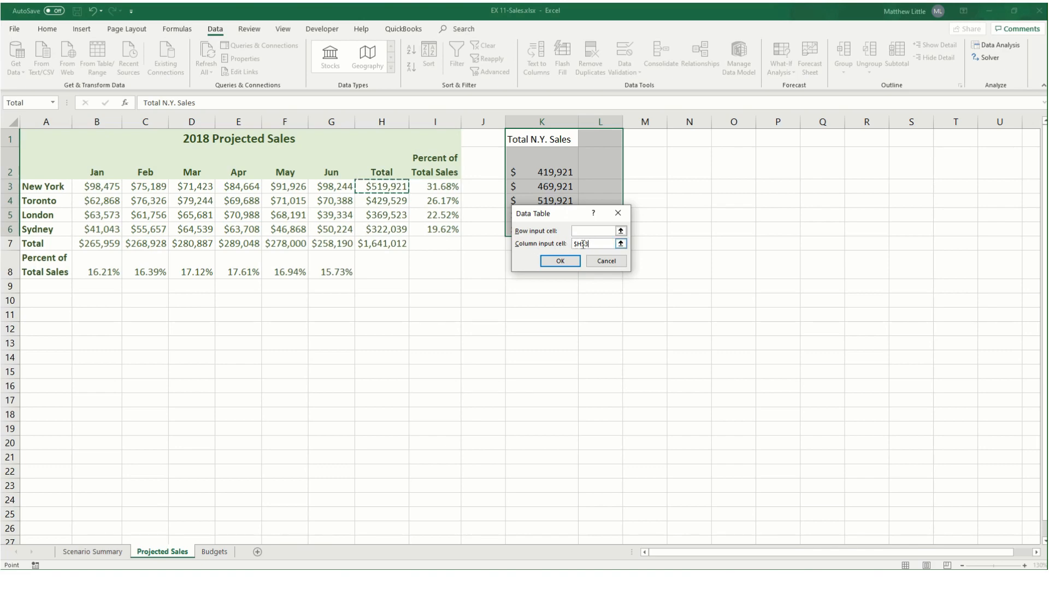
pyautogui.click(573, 262)
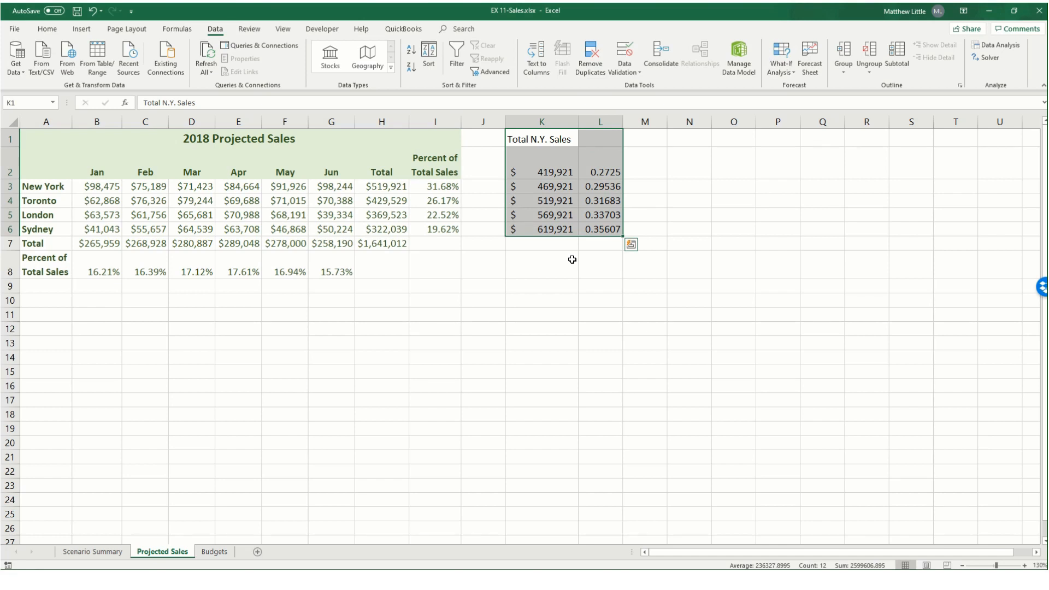
pyautogui.click(609, 167)
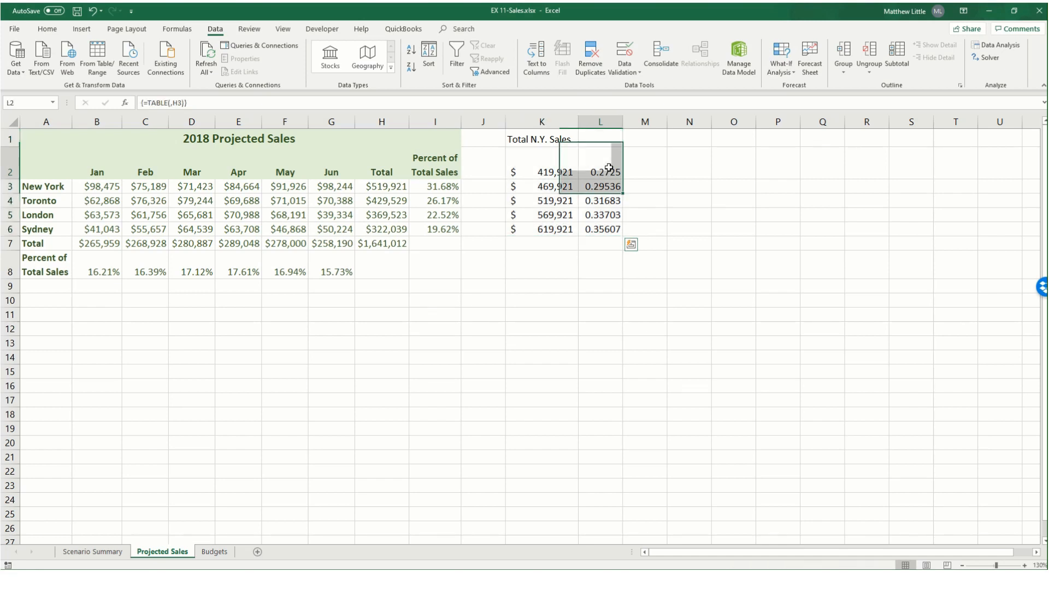
pyautogui.doubleClick(609, 168)
pyautogui.press('Return')
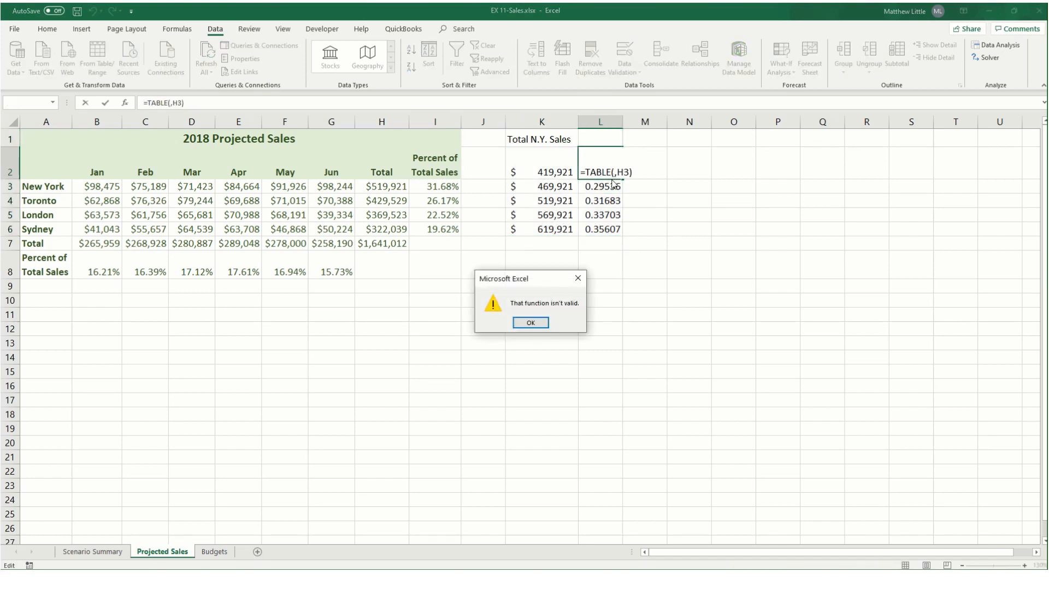
pyautogui.press('Return')
pyautogui.press('Escape')
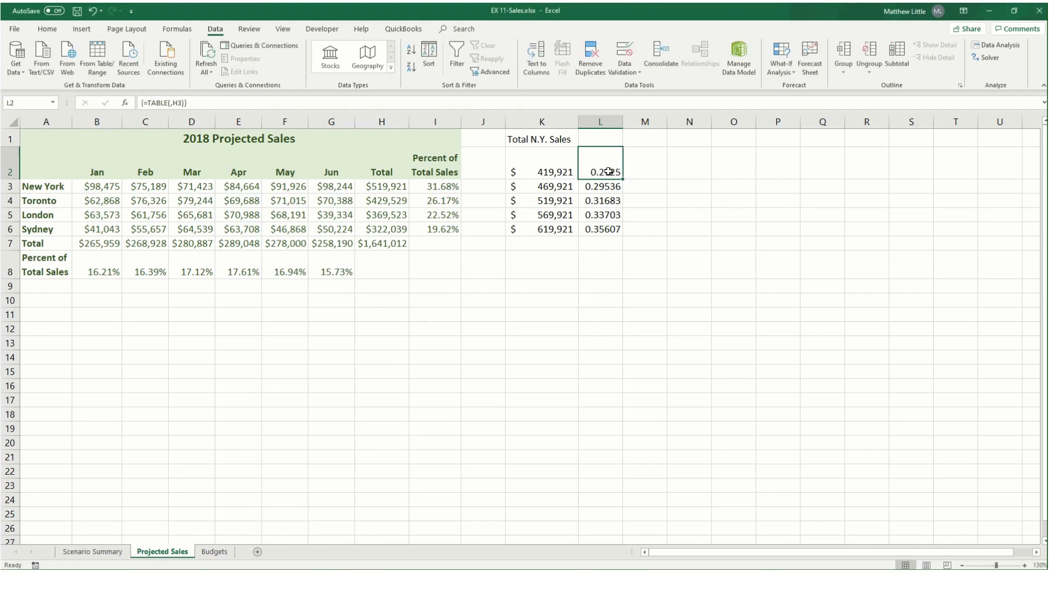
# Format the data table results in L2:L6 as percentages with two decimal places
pyautogui.moveTo(609, 171); pyautogui.dragTo(612, 229)
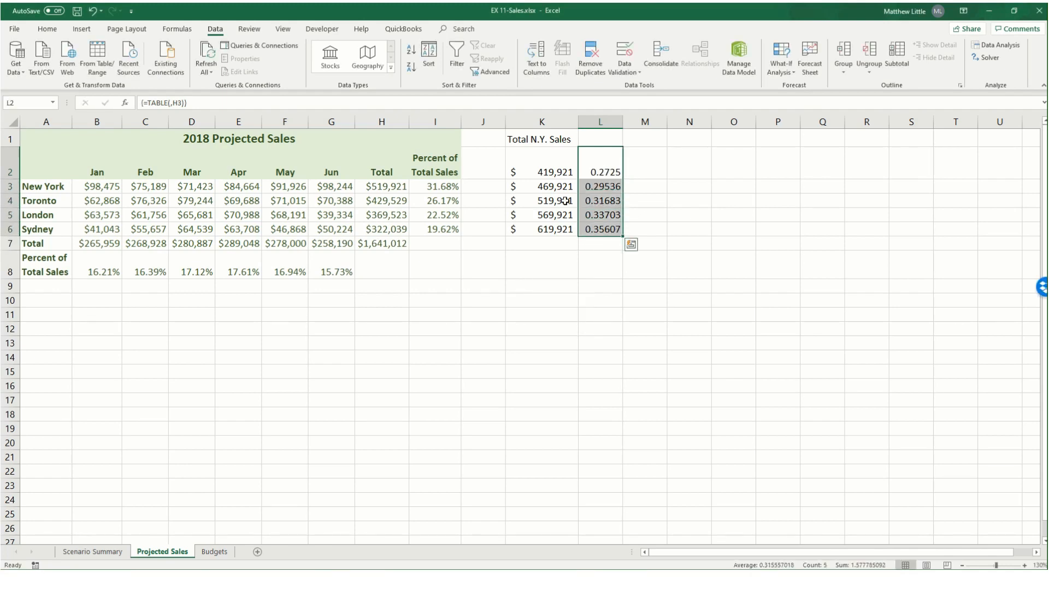
pyautogui.click(54, 28)
pyautogui.click(386, 66)
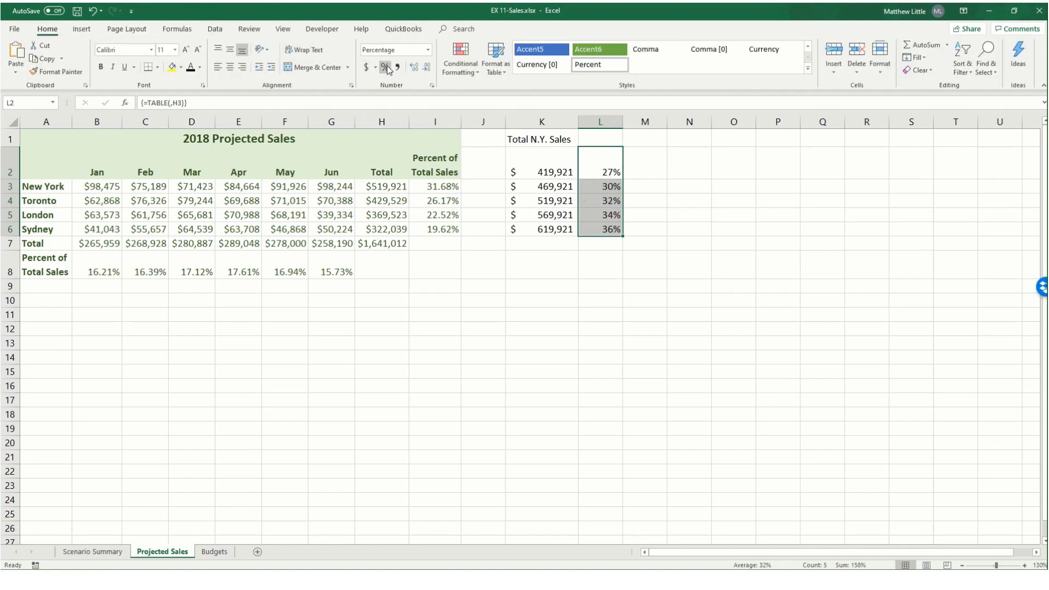
pyautogui.click(417, 67)
pyautogui.click(418, 68)
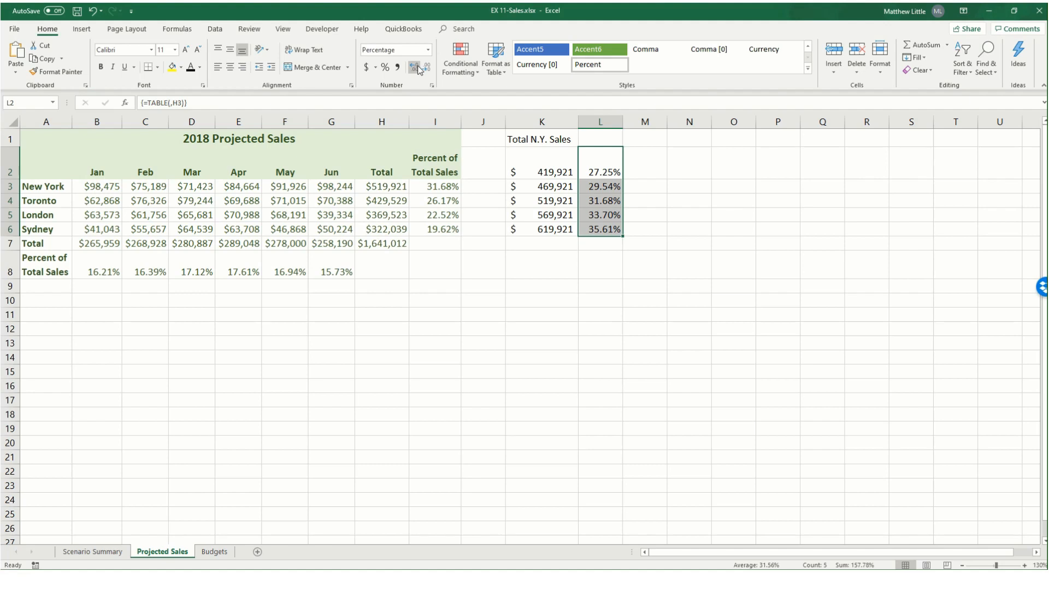
# Show the Projected Sales sheet in Page Layout view and enter Your Name in the center footer section
pyautogui.click(58, 140)
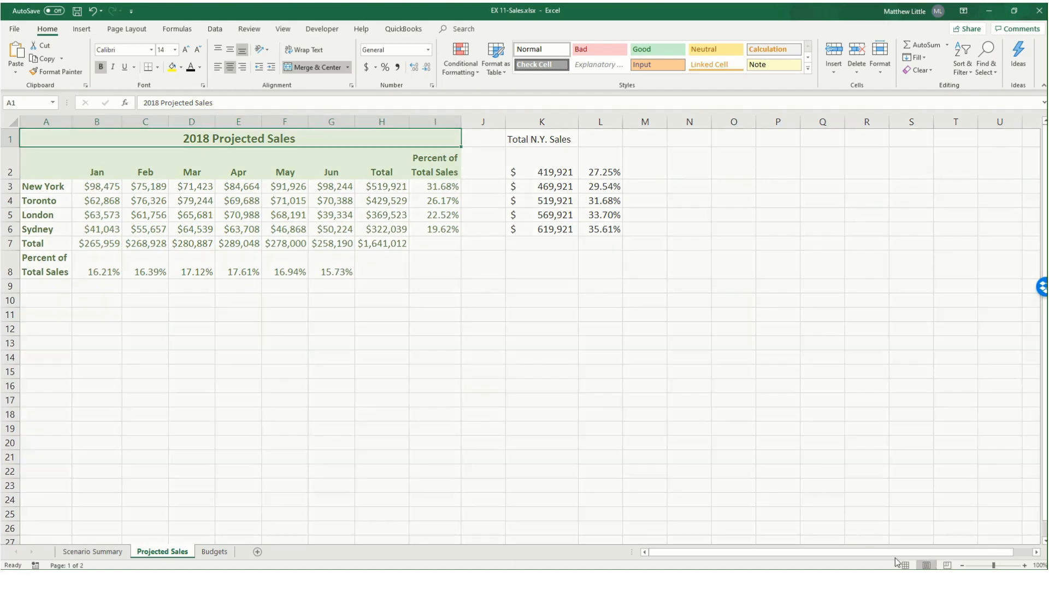
pyautogui.click(928, 566)
pyautogui.scroll(-5, 328, 377)
pyautogui.click(262, 426)
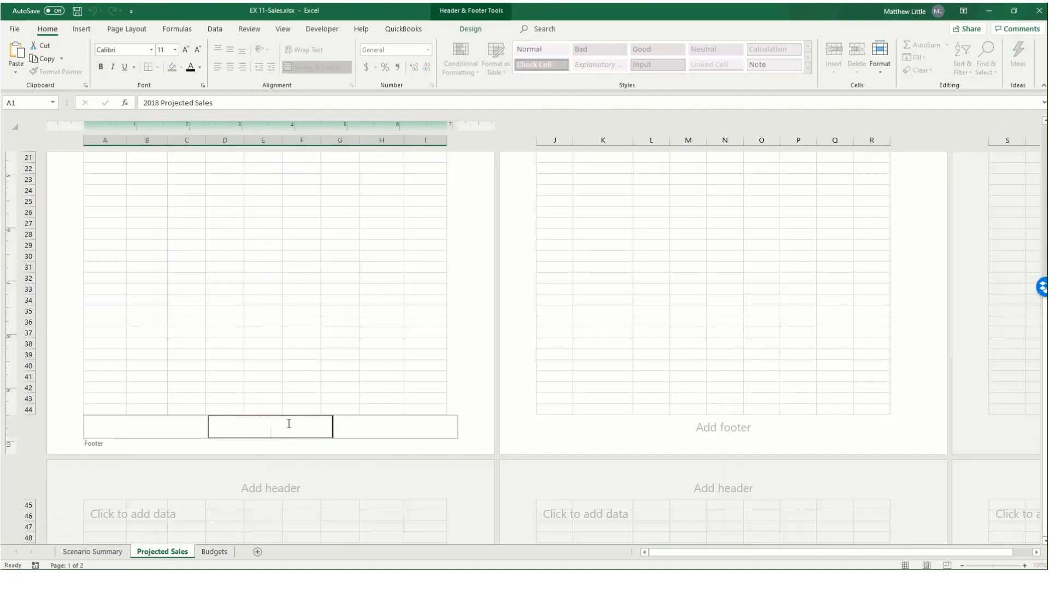
pyautogui.write('Your Name')
pyautogui.click(278, 344)
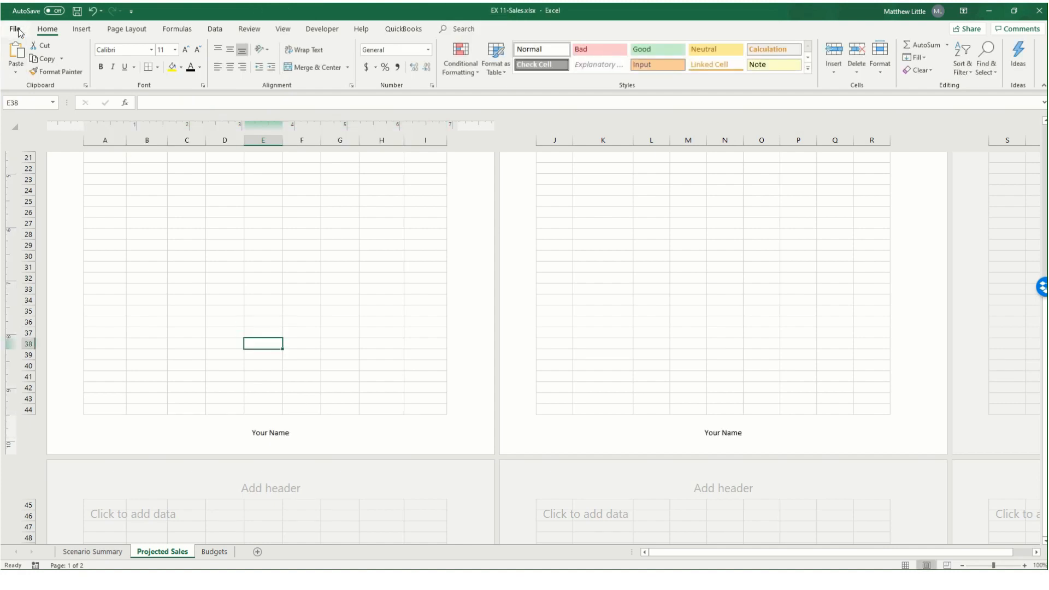
# Set the Projected Sales sheet's print layout to landscape orientation and save the workbook
pyautogui.click(18, 31)
pyautogui.click(31, 196)
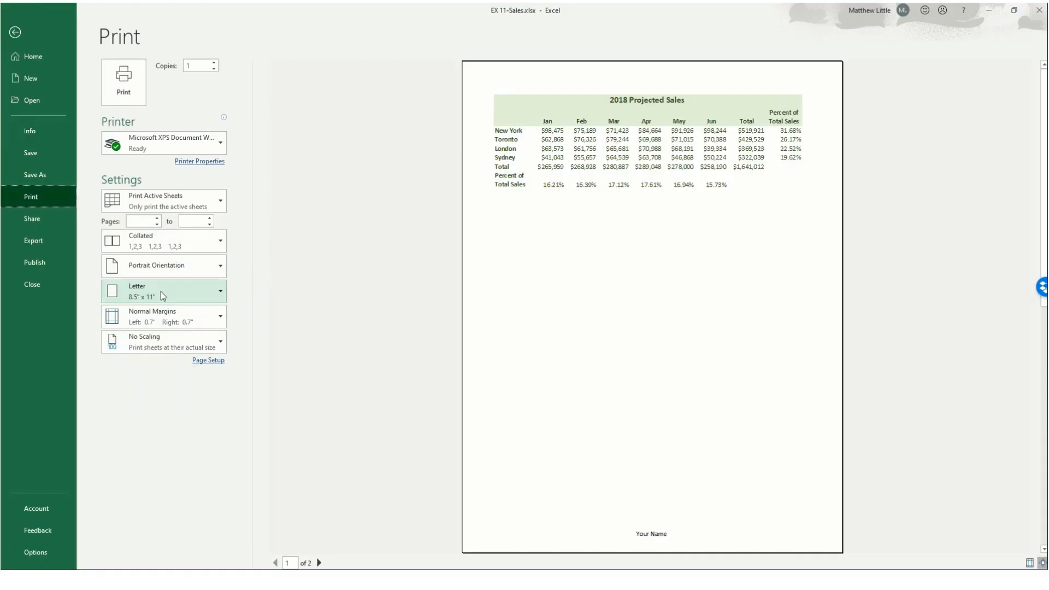
pyautogui.click(169, 270)
pyautogui.click(165, 313)
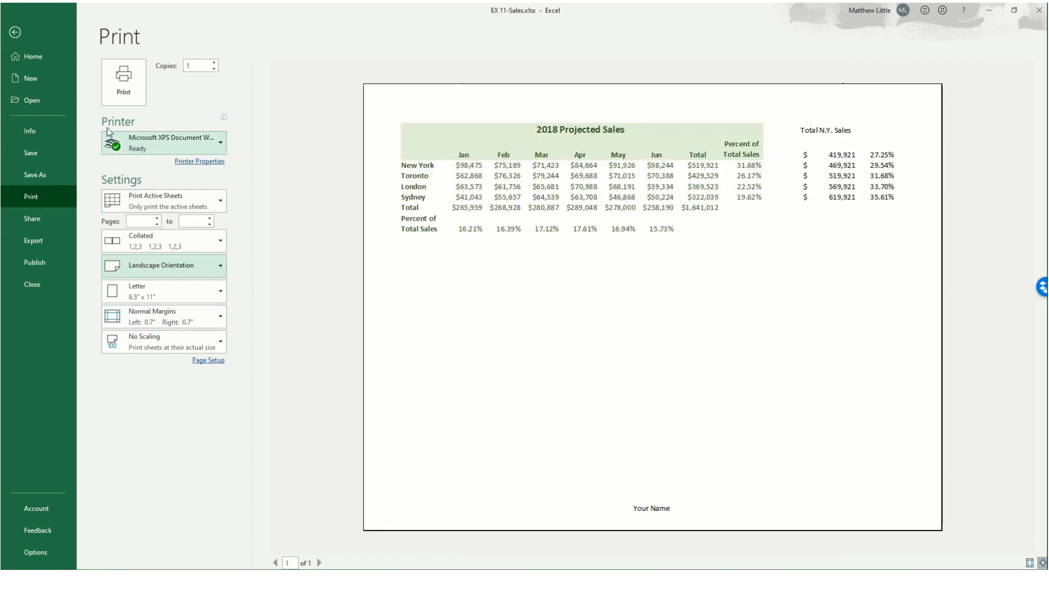
pyautogui.click(17, 32)
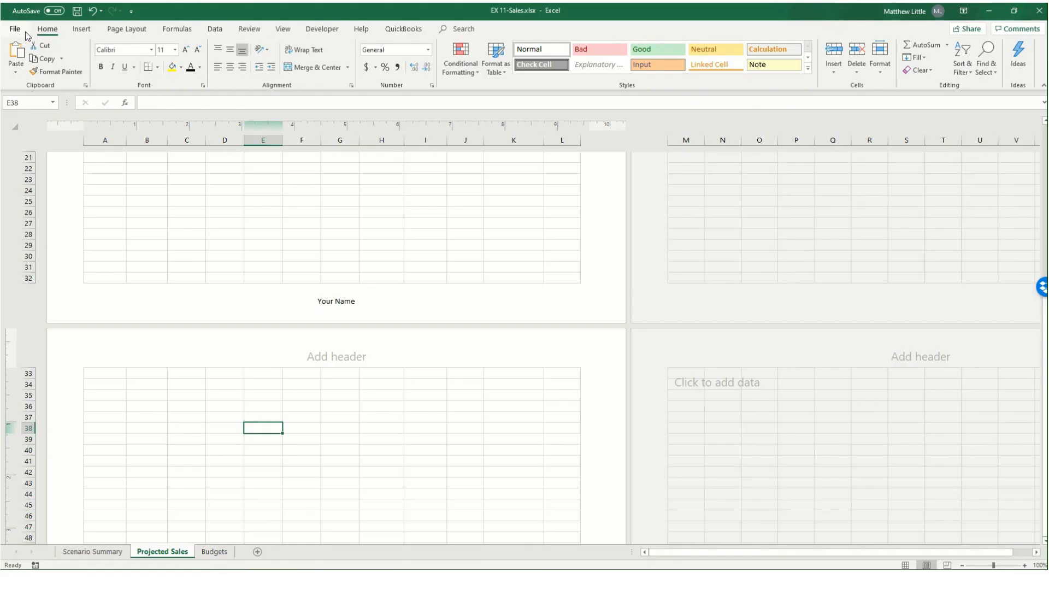
pyautogui.click(76, 14)
# Return the Projected Sales sheet to Normal view
pyautogui.scroll(9, 370, 239)
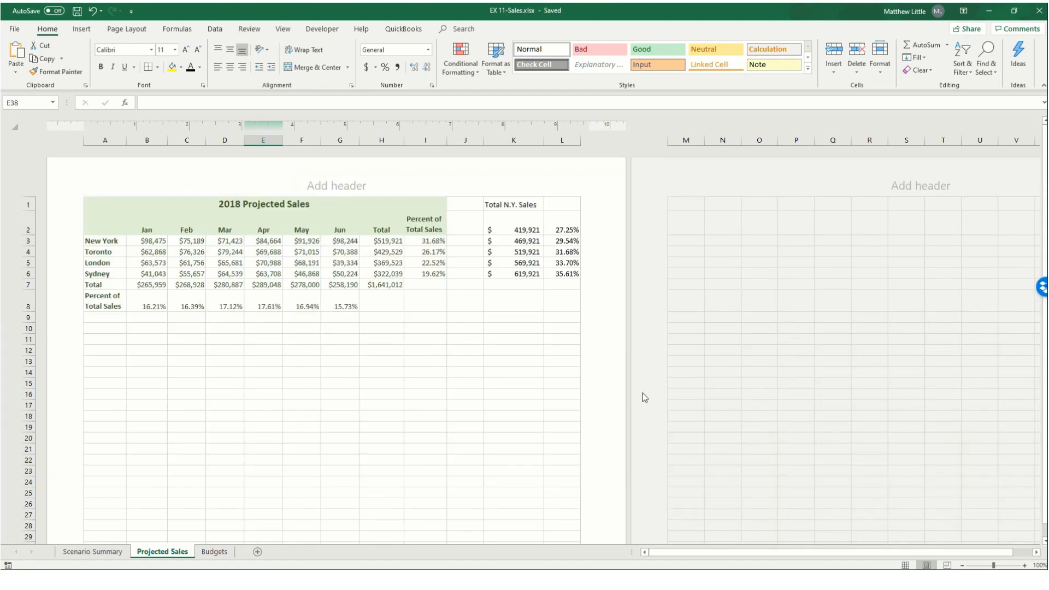
pyautogui.click(906, 565)
pyautogui.scroll(3, 397, 350)
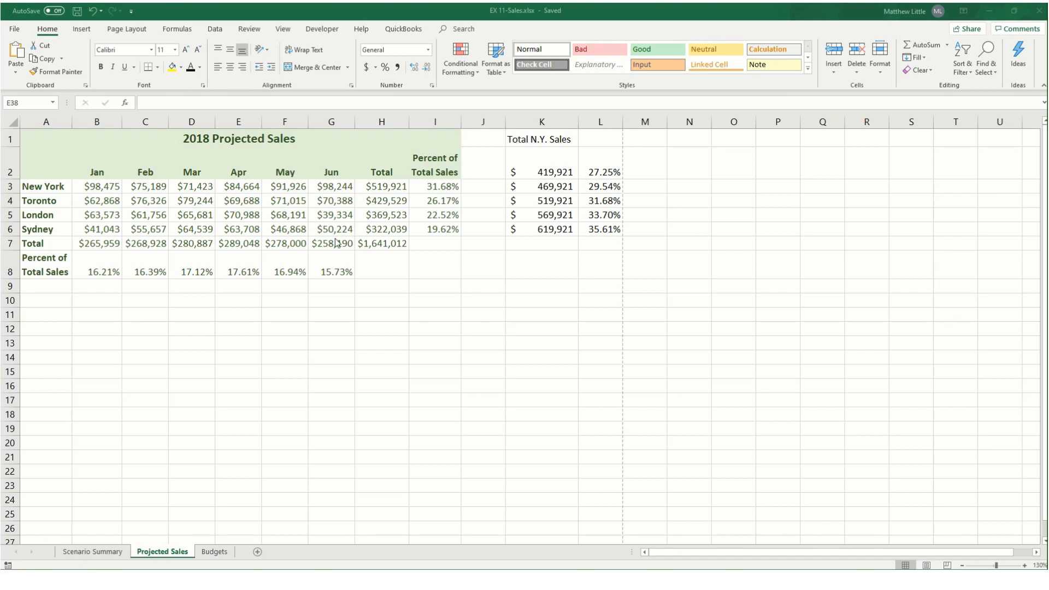
# Use Goal Seek to bring January's percent of total sales in B8 to 17% by changing B3, and keep the solution
pyautogui.click(95, 262)
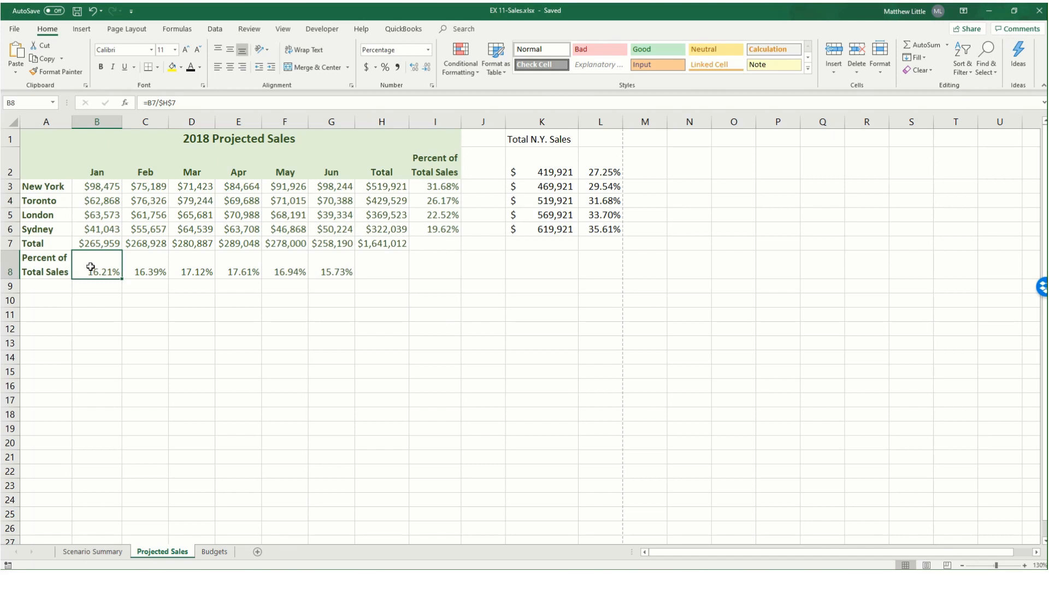
pyautogui.click(214, 29)
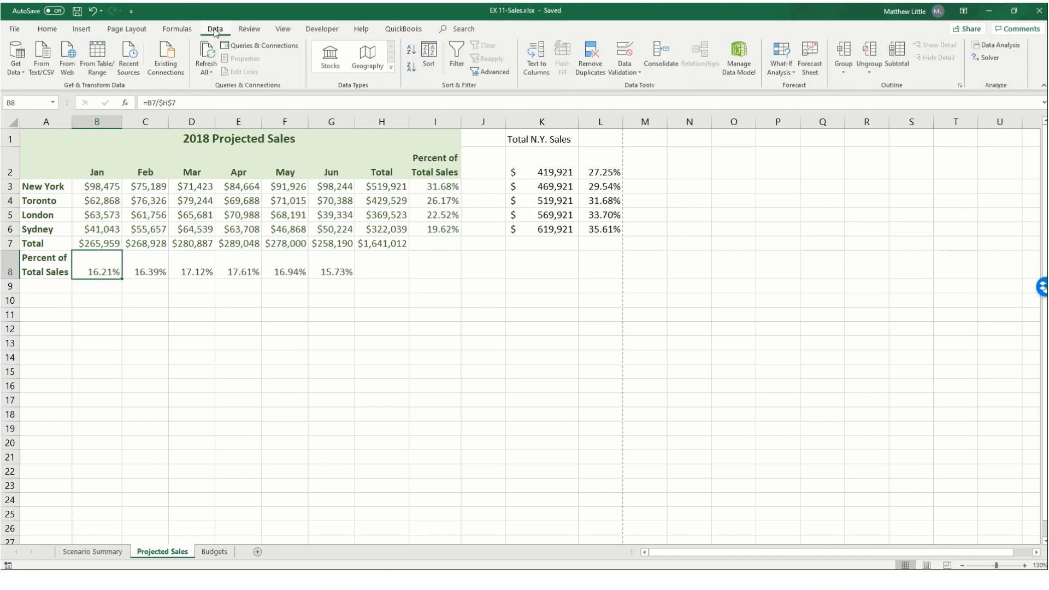
pyautogui.click(787, 73)
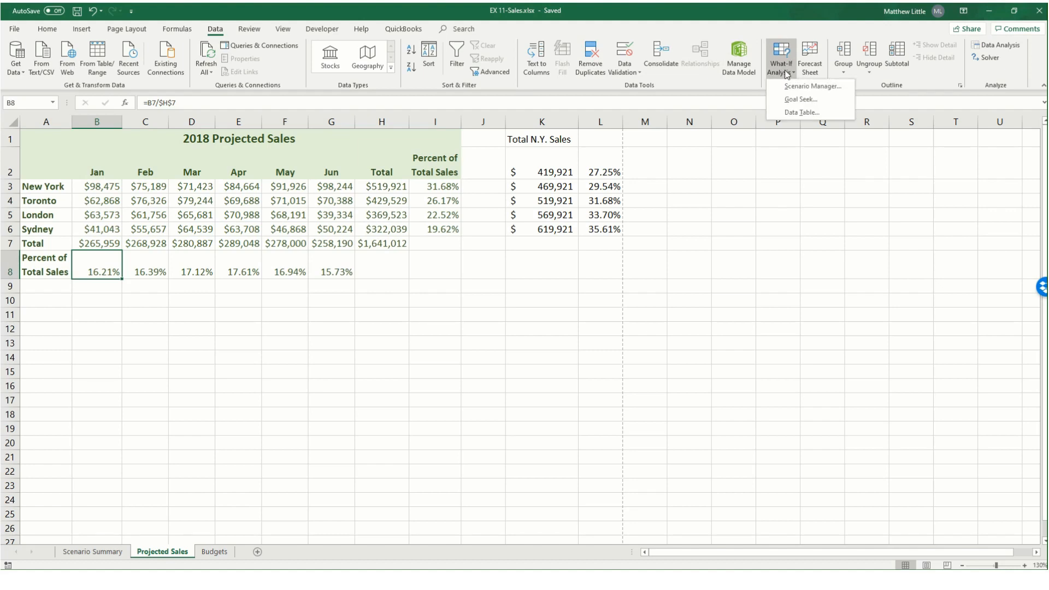
pyautogui.click(801, 99)
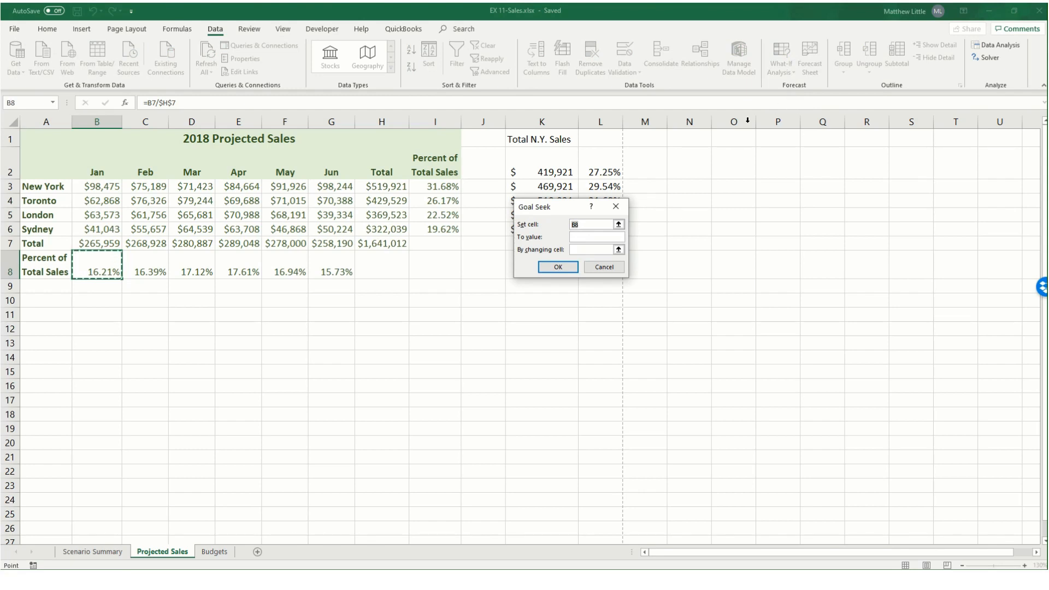
pyautogui.click(585, 239)
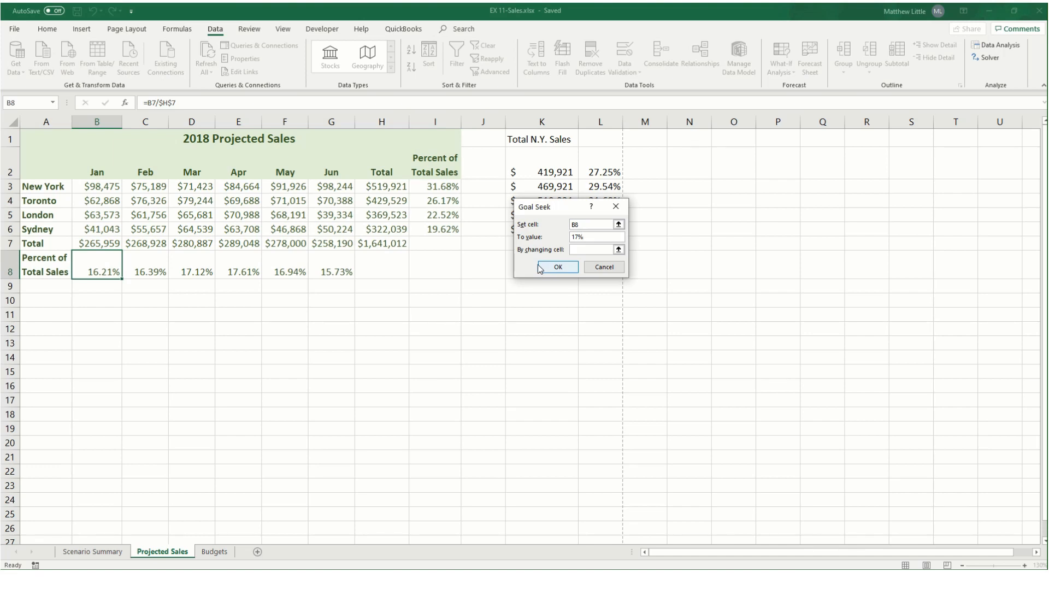
pyautogui.click(585, 250)
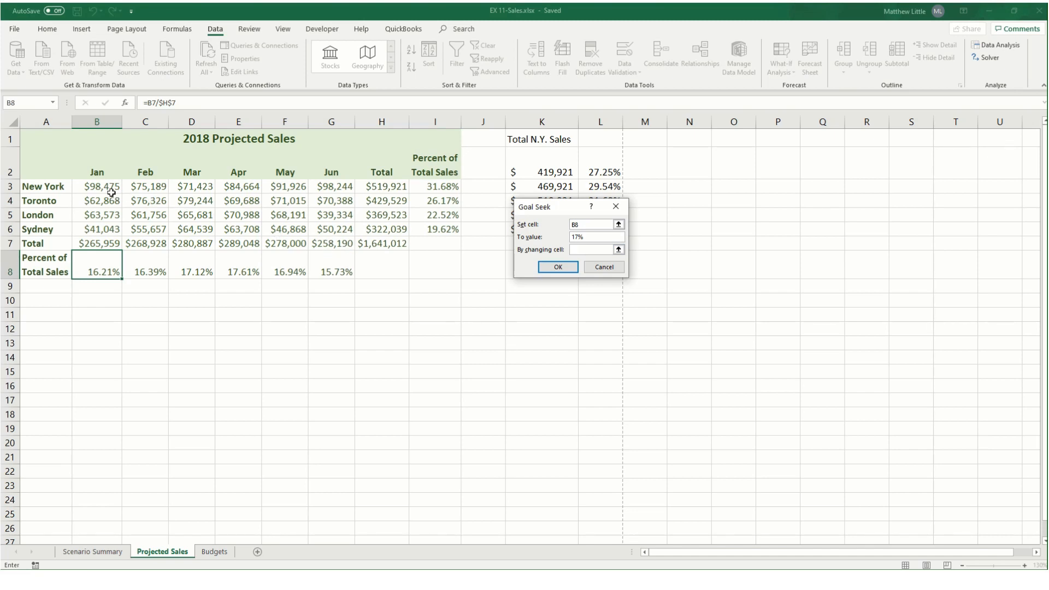
pyautogui.click(108, 189)
pyautogui.click(560, 267)
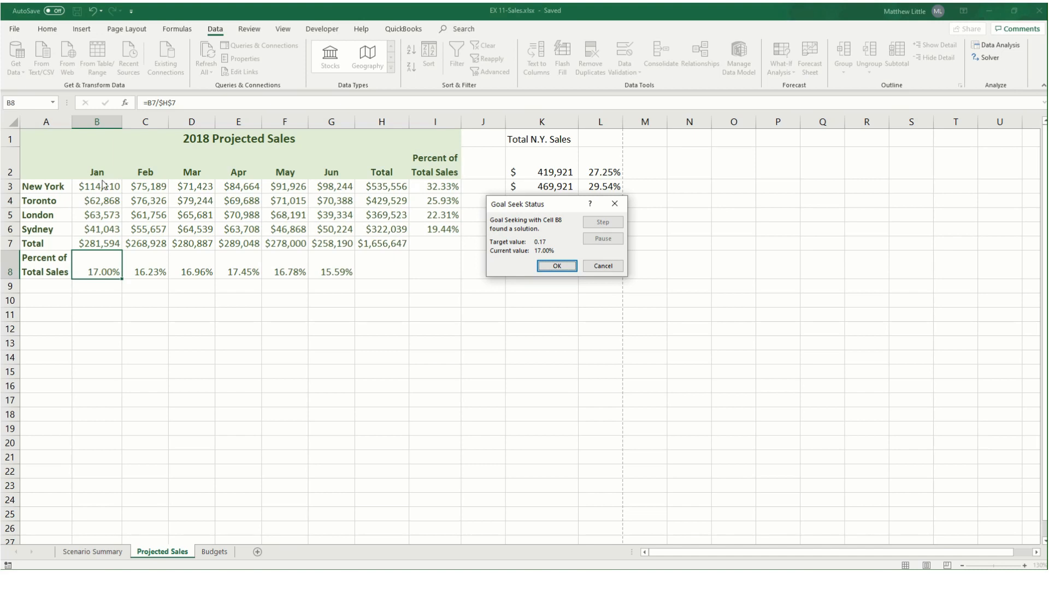
pyautogui.click(557, 266)
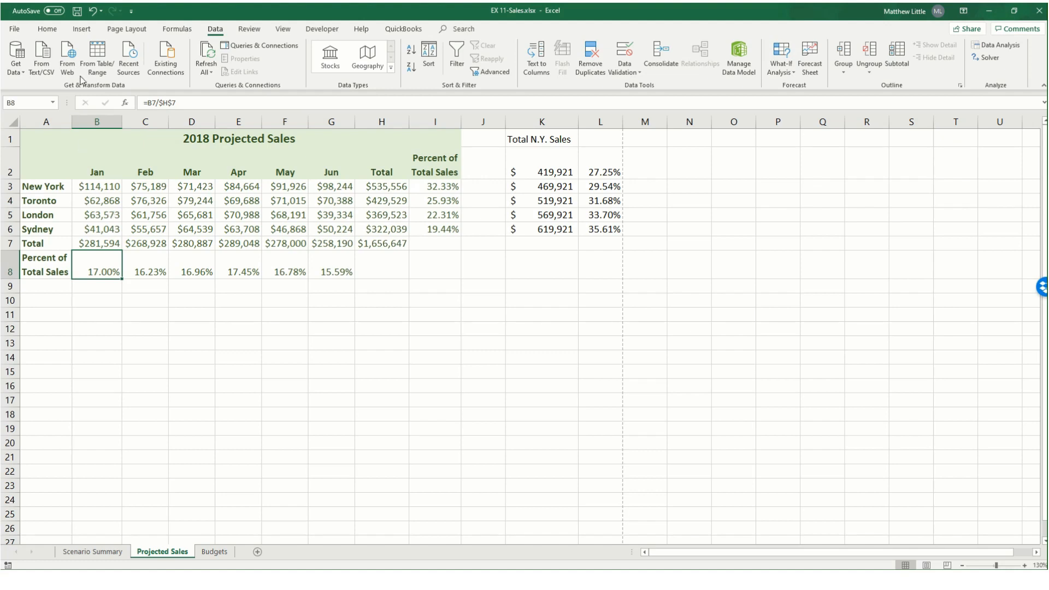
# Save the workbook and open the Budgets sheet
pyautogui.click(77, 11)
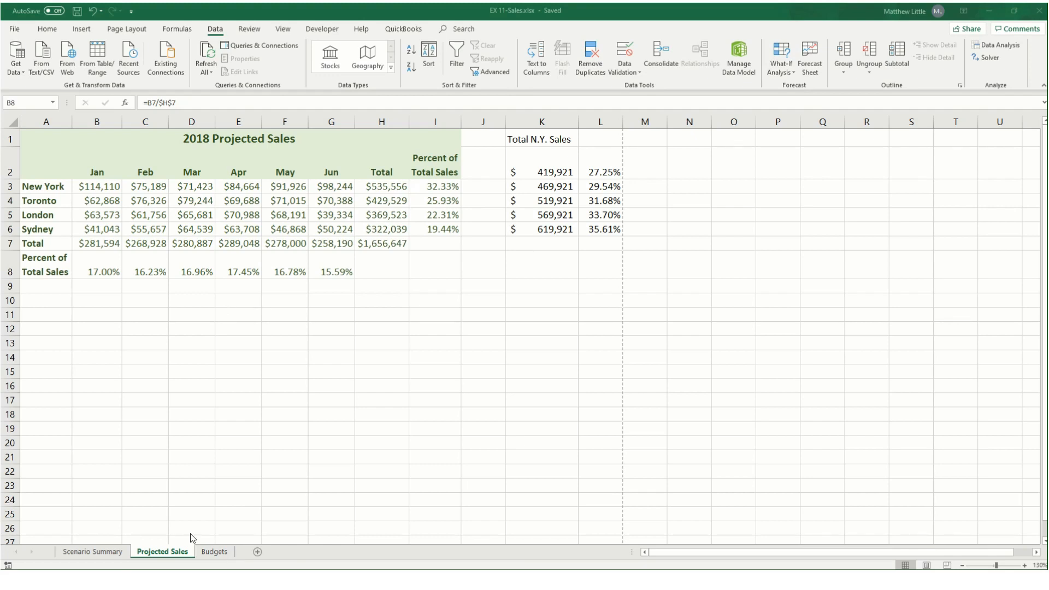
pyautogui.click(214, 552)
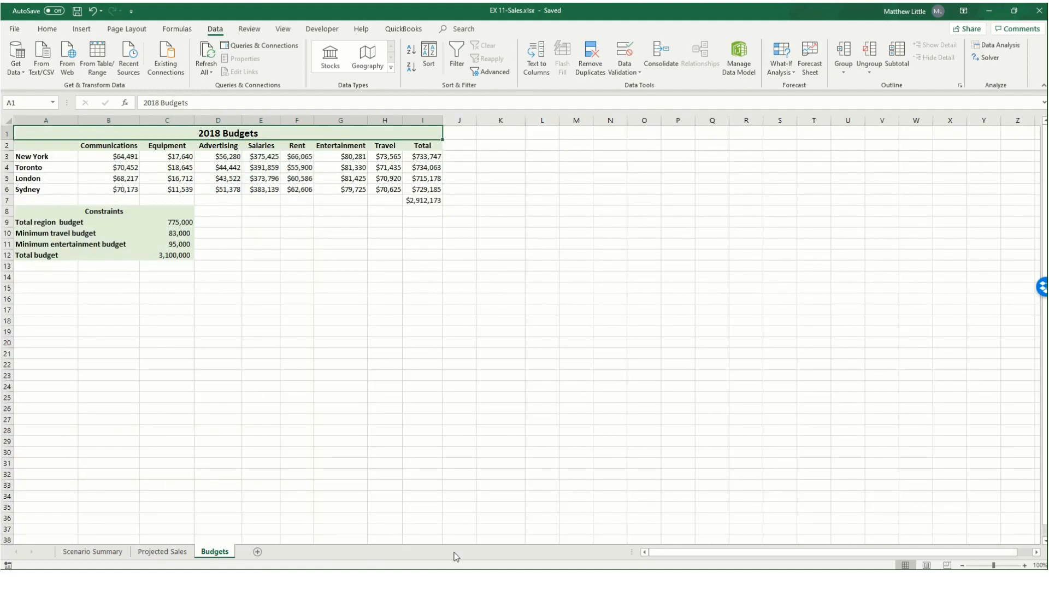
# Start a Solver model on the Budgets sheet with the overall total in I7 as the objective
pyautogui.click(1026, 566)
pyautogui.click(1026, 566)
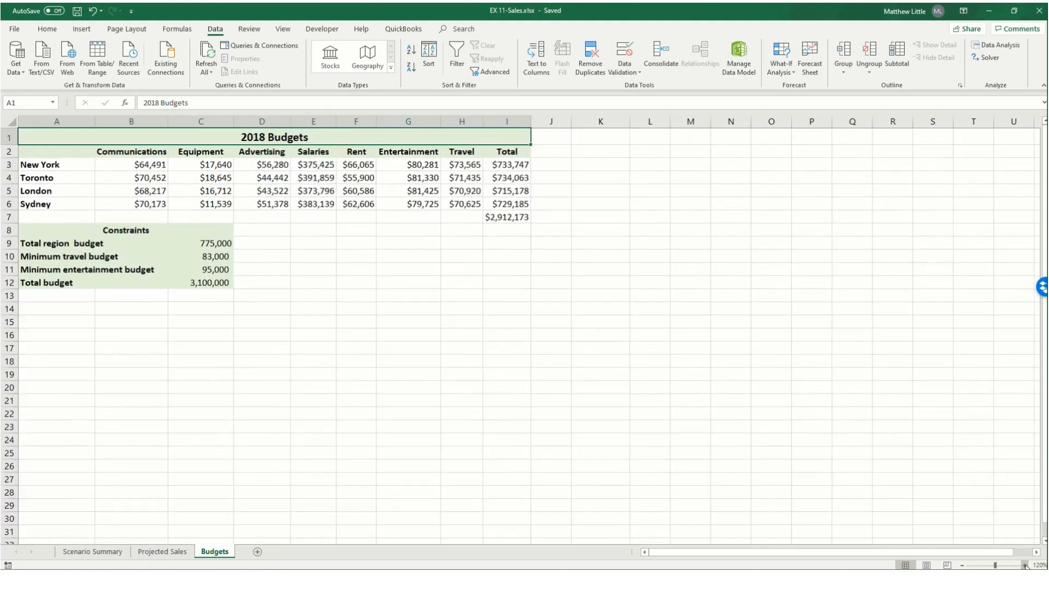
pyautogui.click(1026, 566)
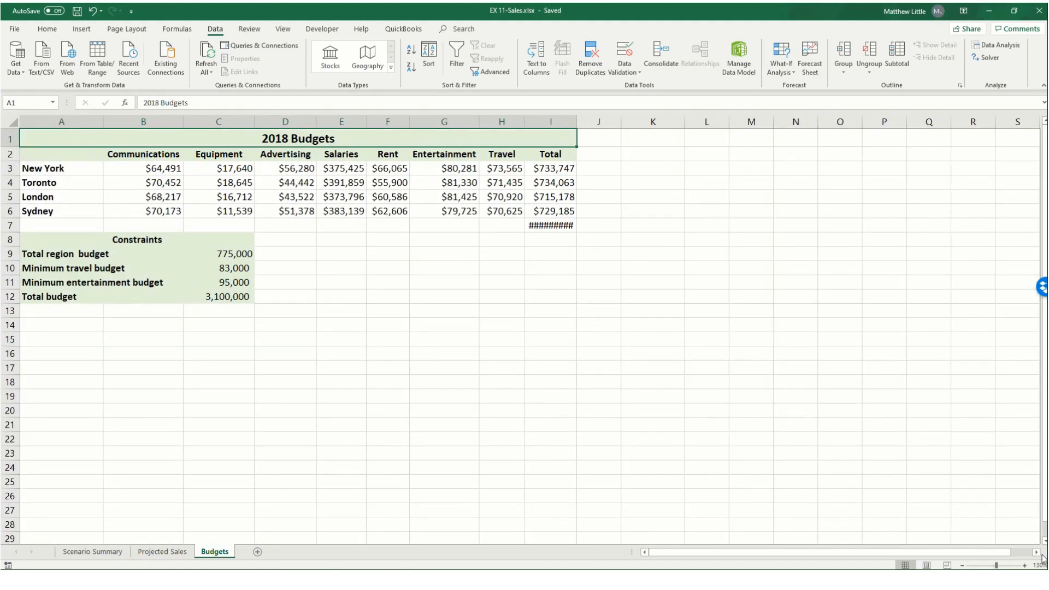
pyautogui.click(1026, 567)
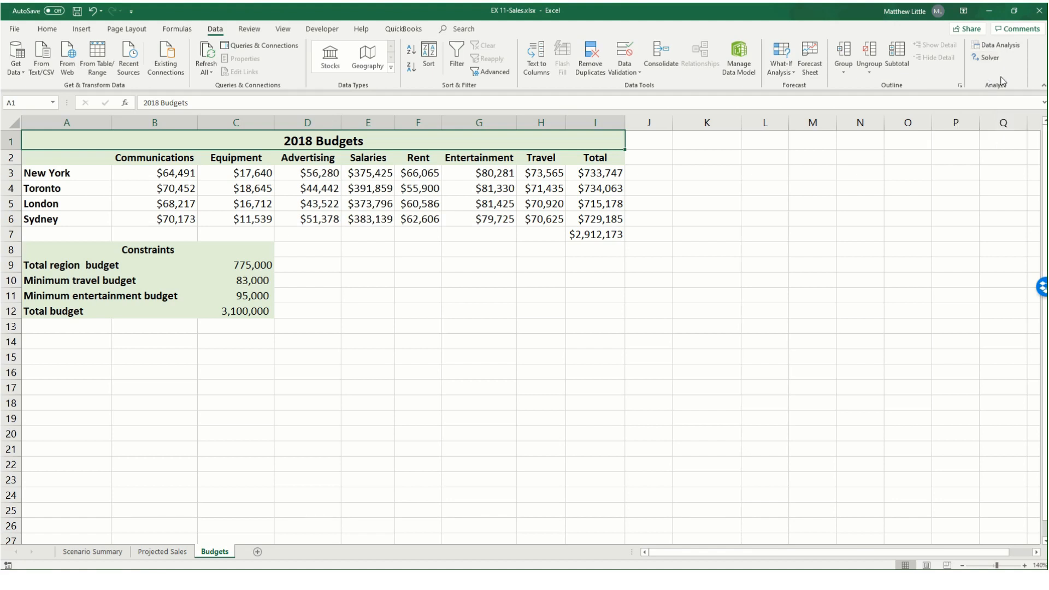
pyautogui.click(992, 59)
pyautogui.click(998, 57)
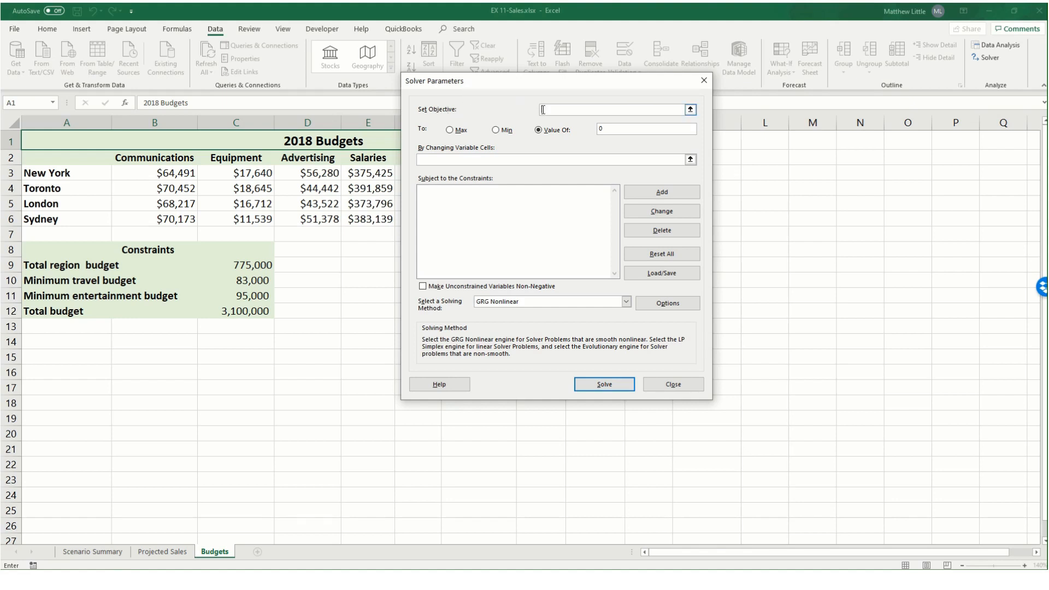
pyautogui.moveTo(513, 86); pyautogui.dragTo(783, 83)
pyautogui.click(606, 234)
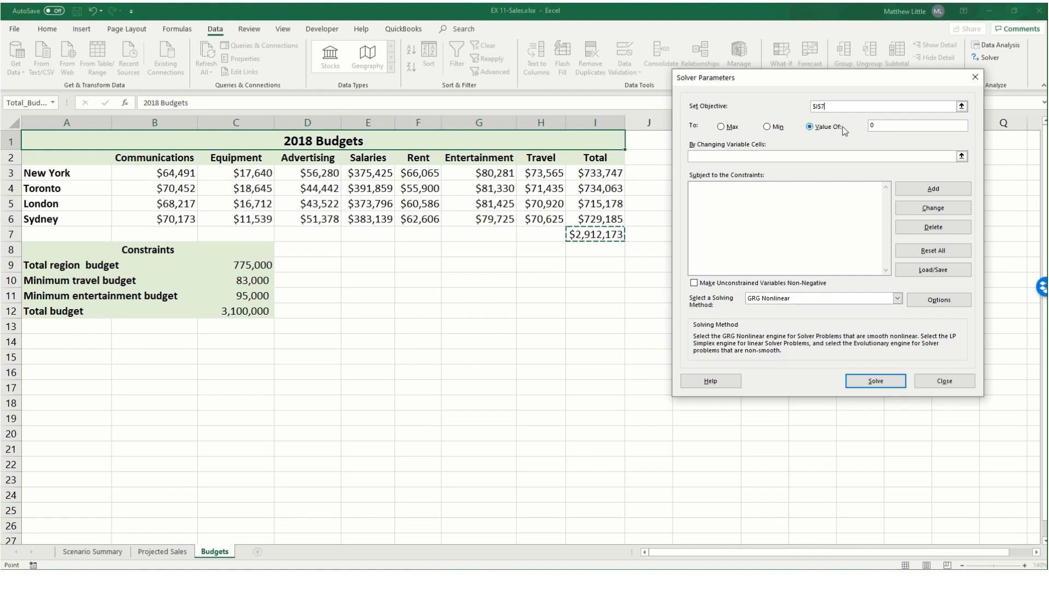
# Set the Solver objective's target value to 3,100,000 and use the Entertainment and Travel cells G3:H6 as the changing variables
pyautogui.click(888, 125)
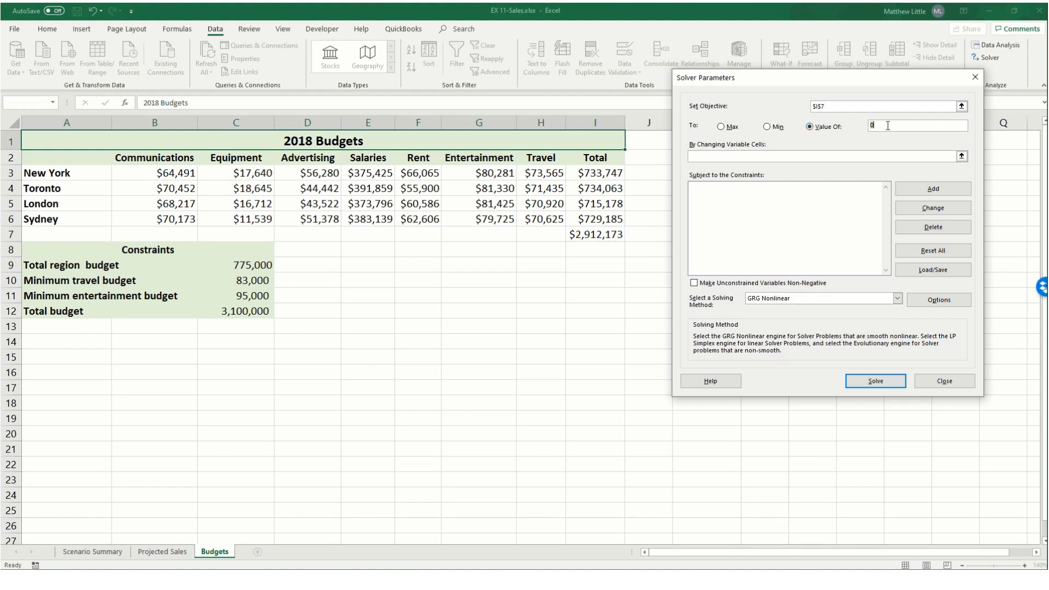
pyautogui.click(886, 125)
pyautogui.press('BackSpace')
pyautogui.write('3,100,000')
pyautogui.click(866, 157)
pyautogui.click(501, 173)
pyautogui.moveTo(500, 173); pyautogui.dragTo(562, 223)
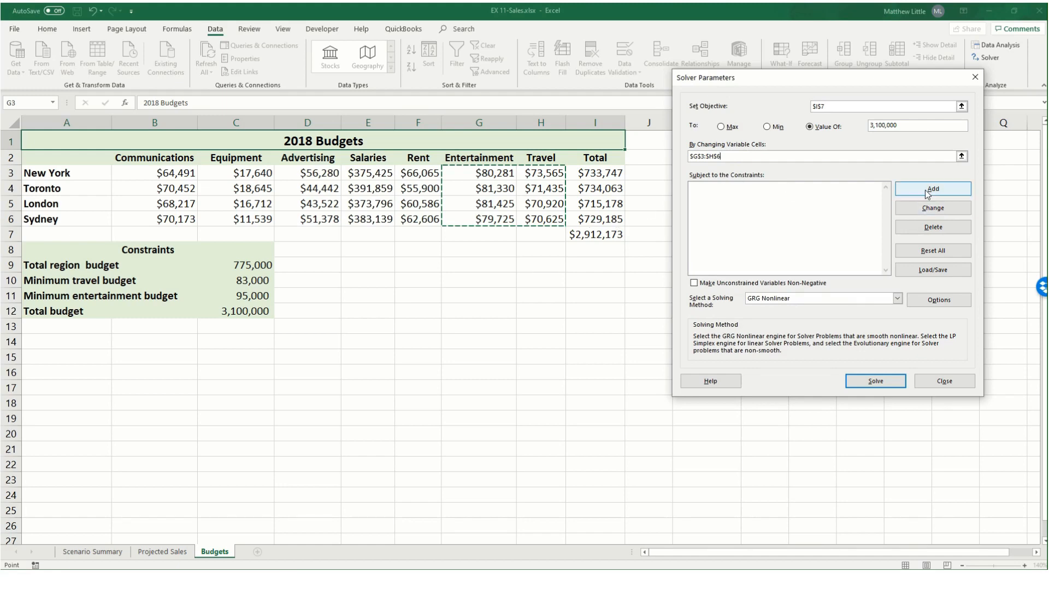
# Add a Solver constraint making the region totals I3:I6 equal to the total region budget in C9
pyautogui.click(932, 189)
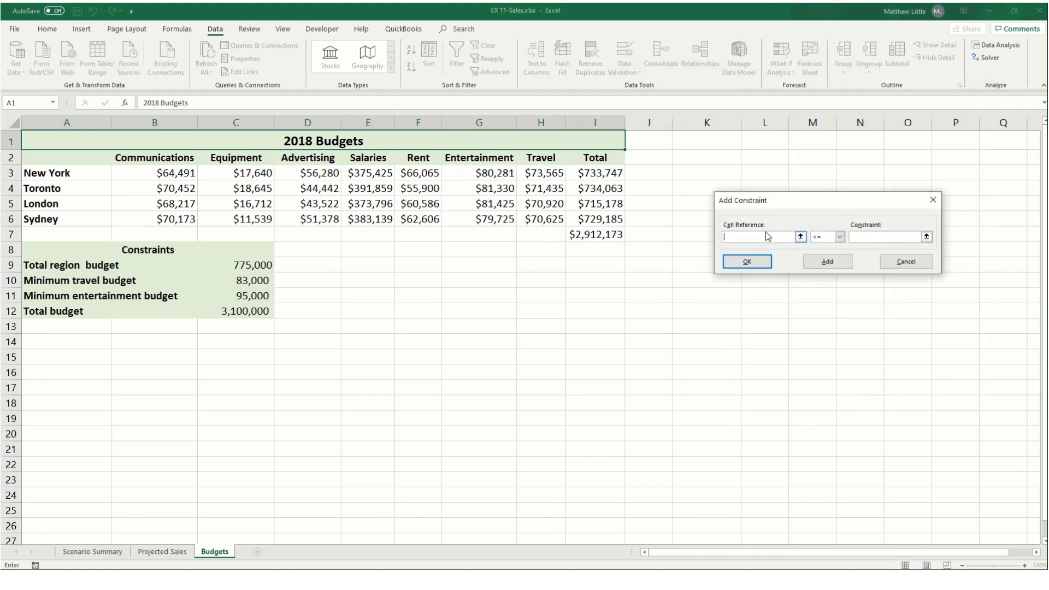
pyautogui.click(603, 175)
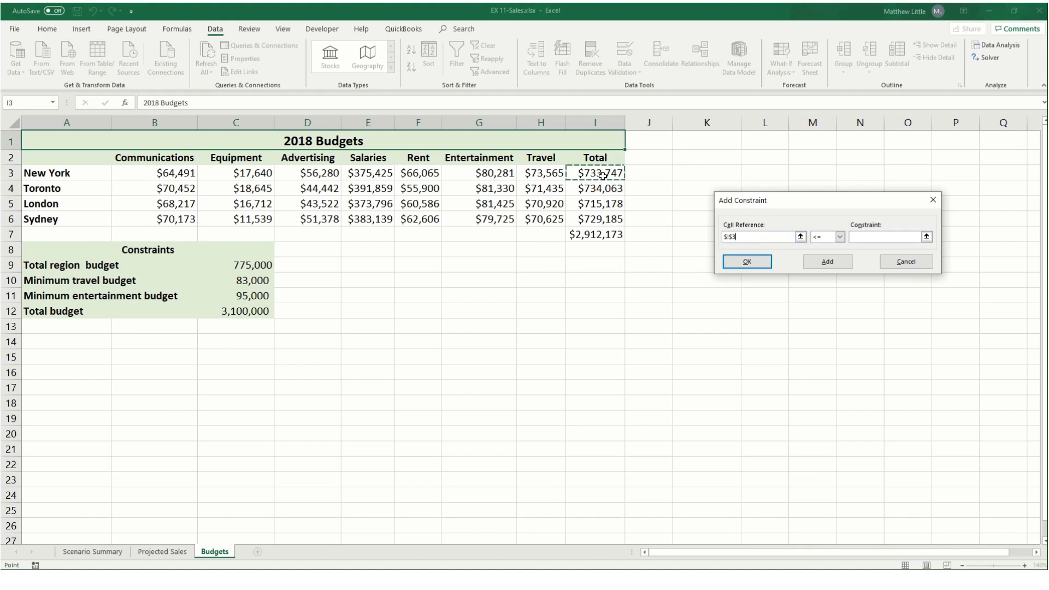
pyautogui.moveTo(603, 175); pyautogui.dragTo(605, 221)
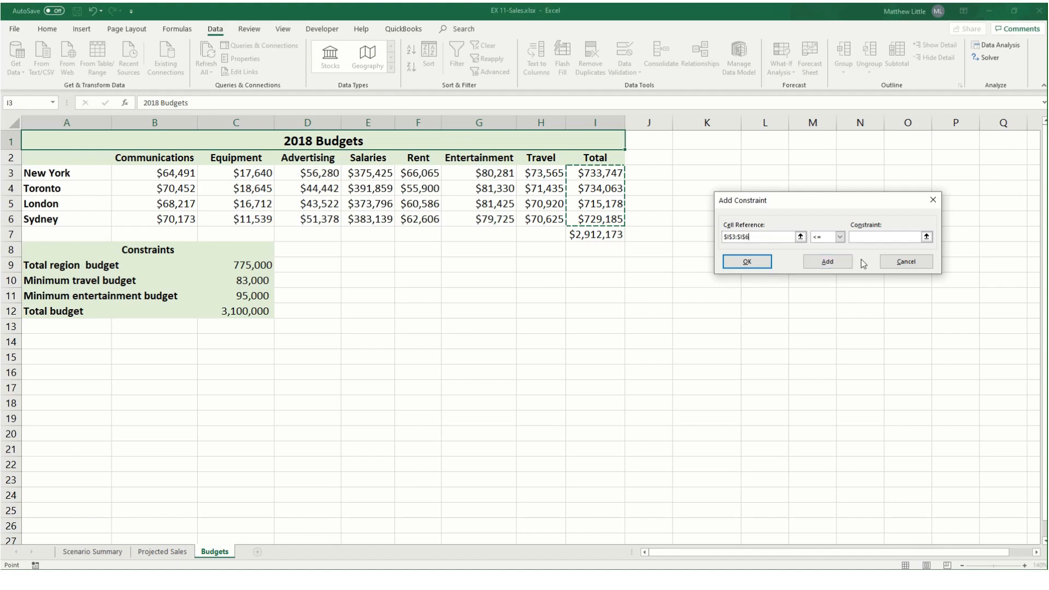
pyautogui.click(840, 238)
pyautogui.click(826, 253)
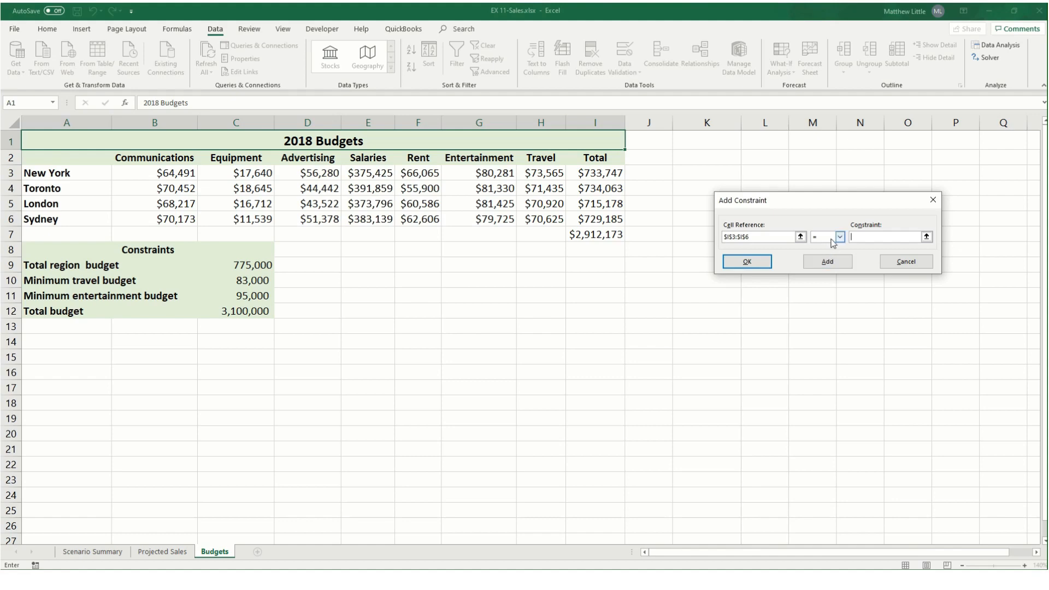
pyautogui.click(859, 238)
pyautogui.click(239, 262)
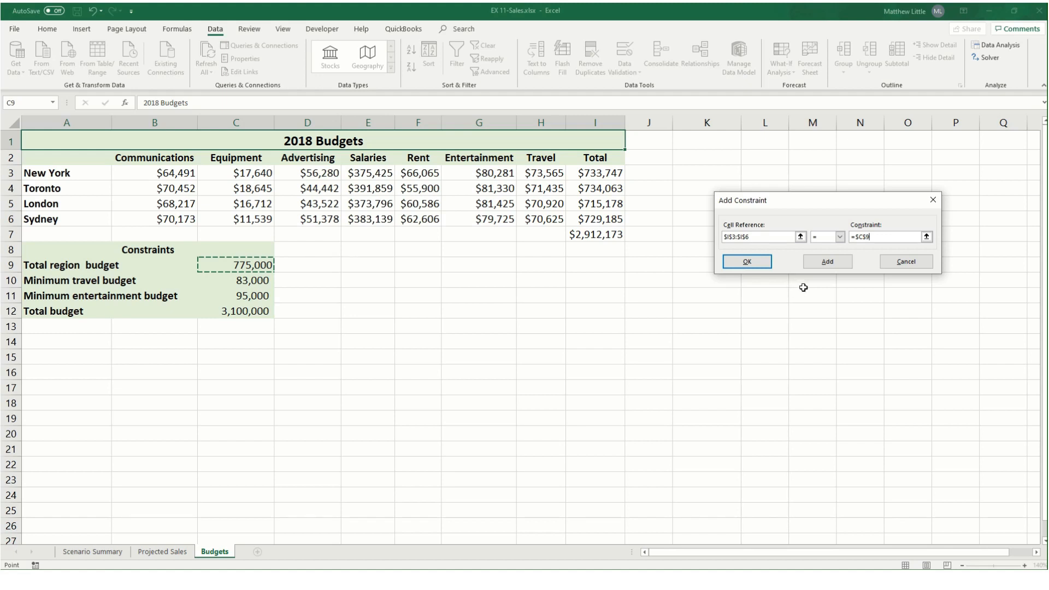
pyautogui.click(826, 262)
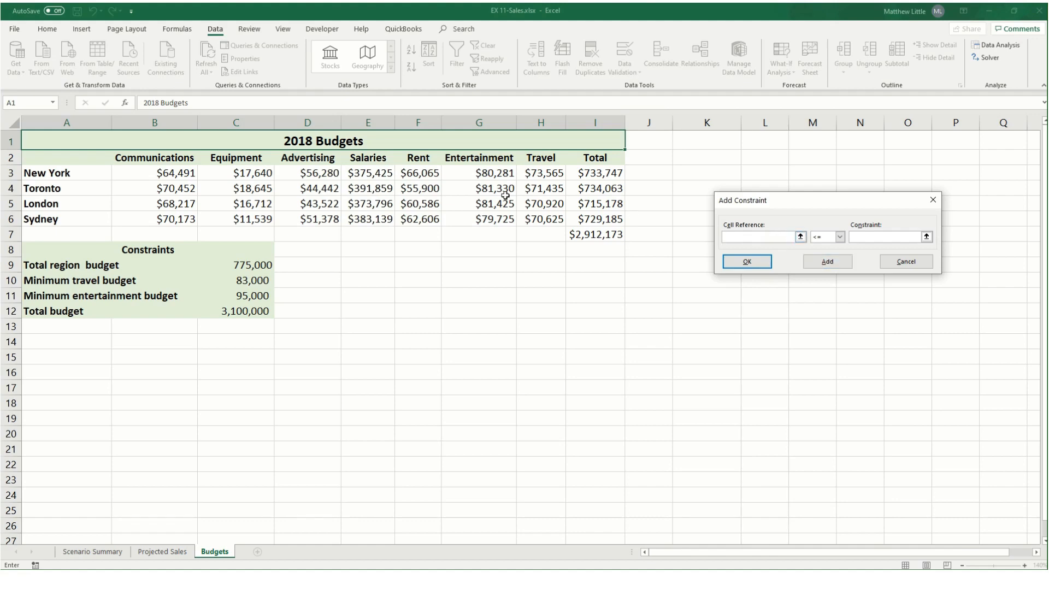
# Add a constraint keeping the Entertainment cells G3:G6 greater than or equal to the minimum entertainment budget in C11
pyautogui.moveTo(499, 174); pyautogui.dragTo(503, 214)
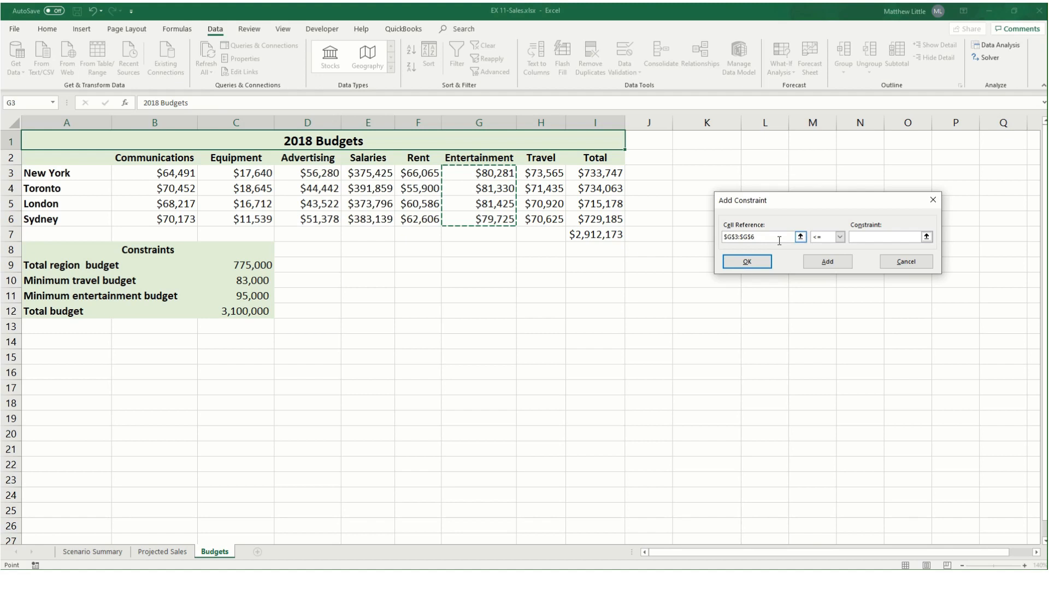
pyautogui.click(840, 237)
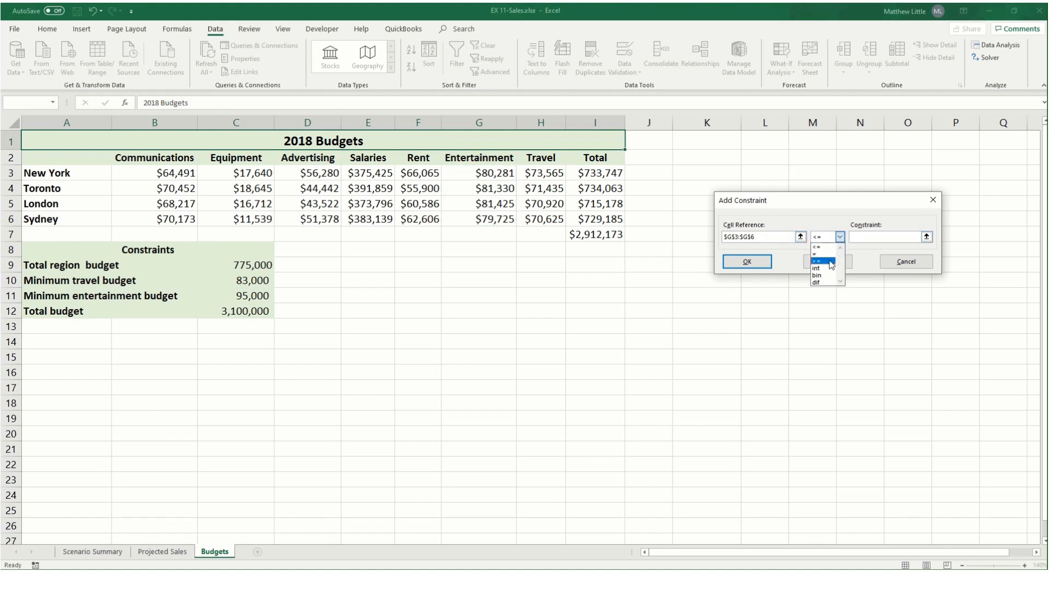
pyautogui.click(824, 262)
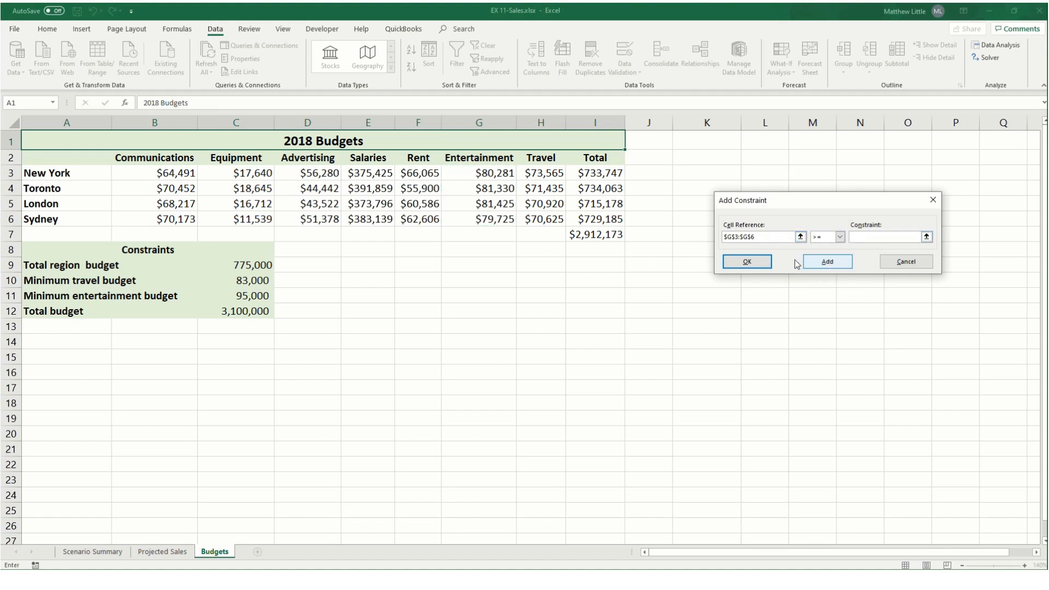
pyautogui.click(257, 295)
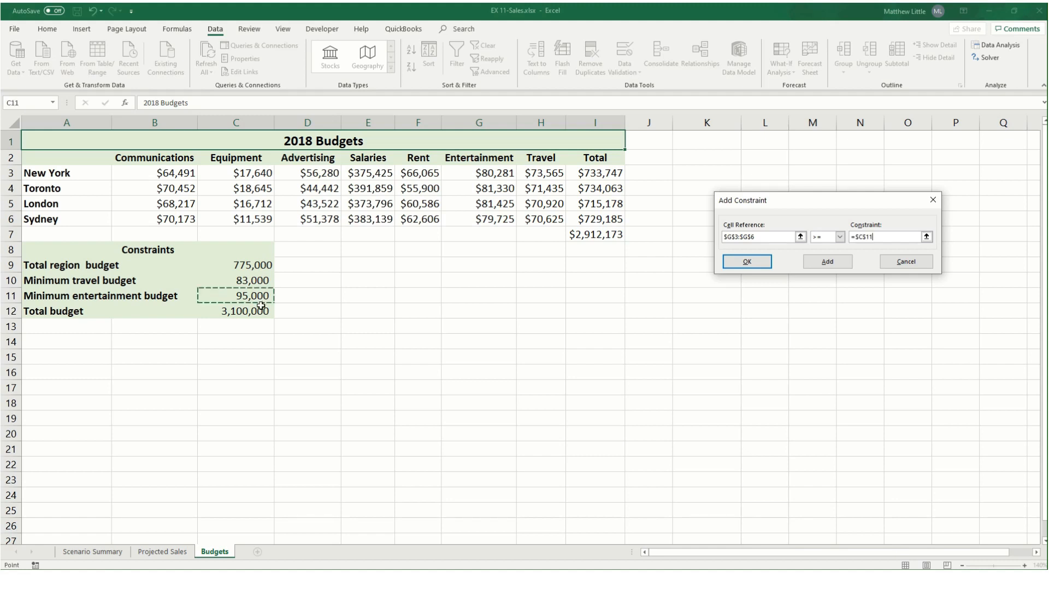
pyautogui.click(836, 263)
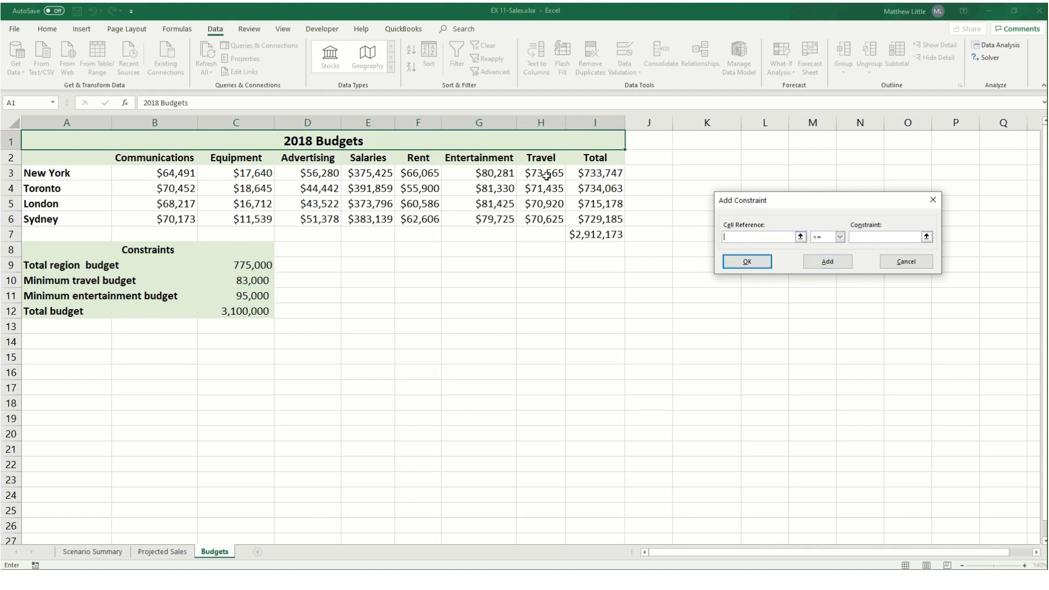
# Add a final constraint keeping the Travel cells H3:H6 greater than or equal to the minimum travel budget in C10
pyautogui.moveTo(549, 173); pyautogui.dragTo(546, 219)
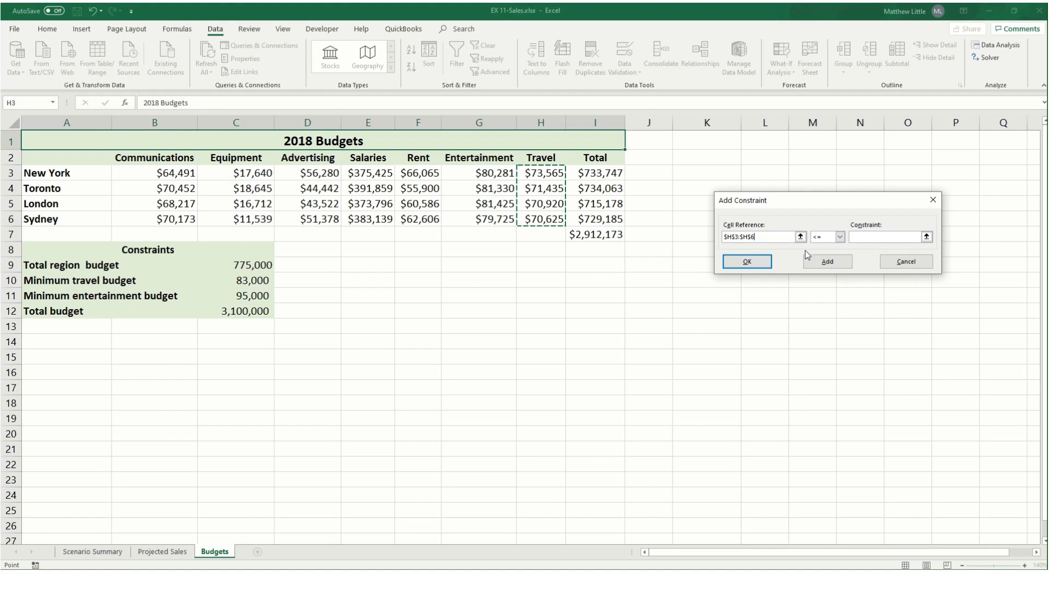
pyautogui.click(840, 236)
pyautogui.click(824, 261)
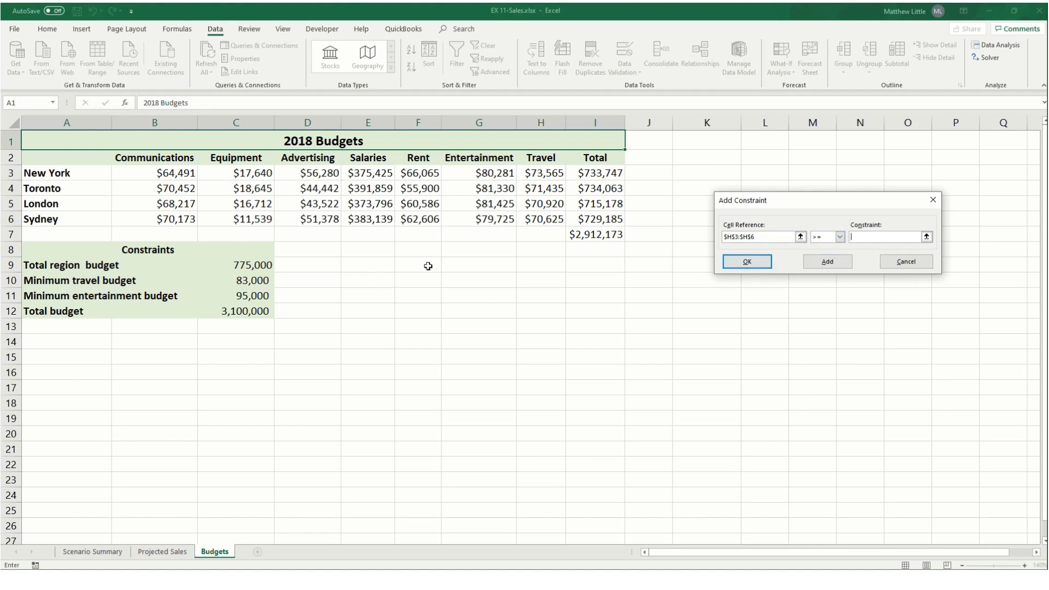
pyautogui.click(263, 280)
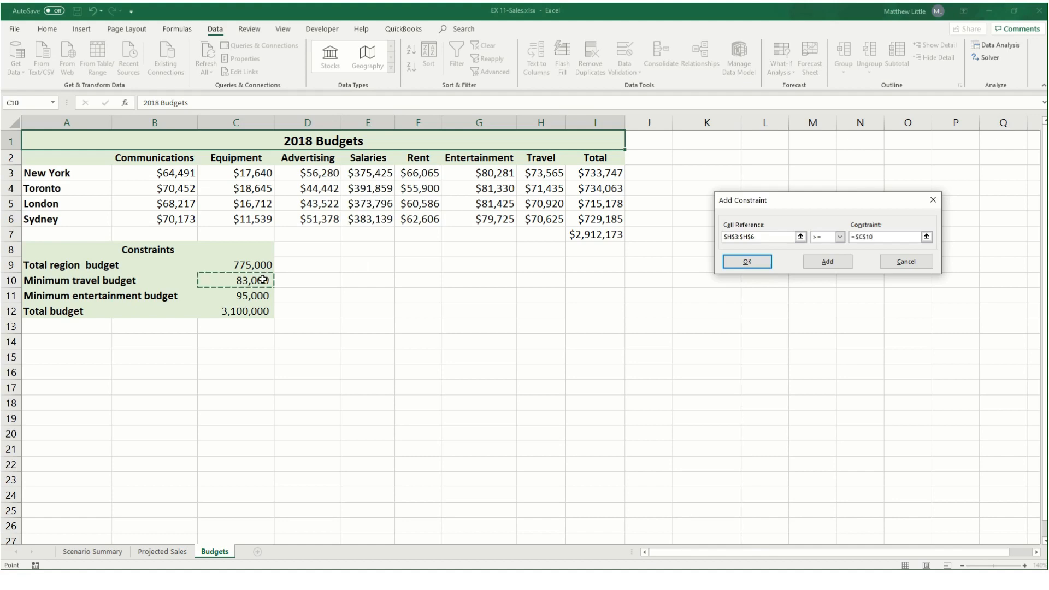
pyautogui.click(753, 264)
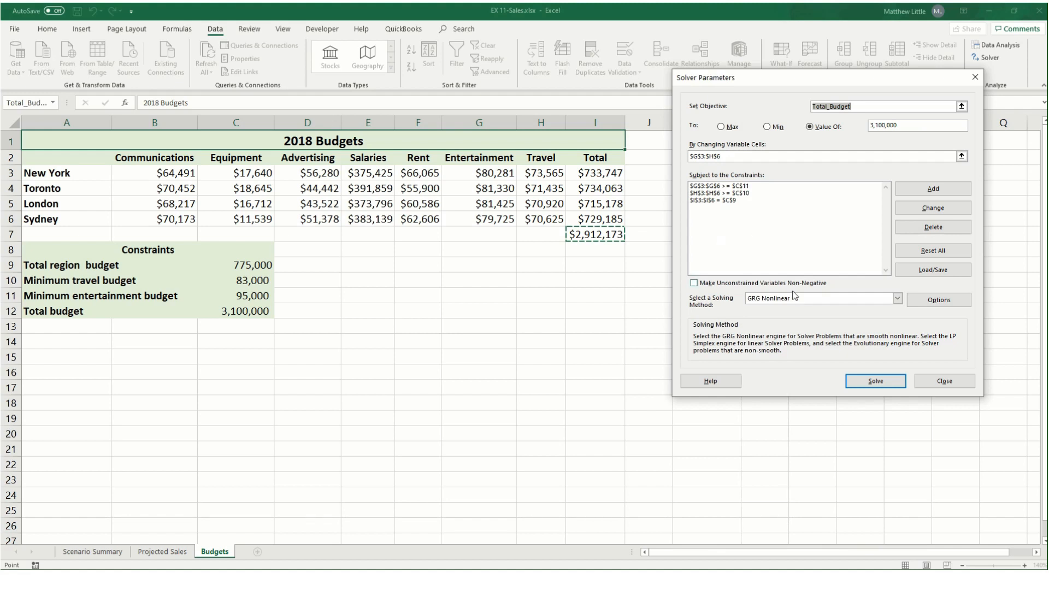
# Solve the model, saving the solution as a scenario named Adjusted Budgets and restoring the sheet's original values
pyautogui.click(866, 382)
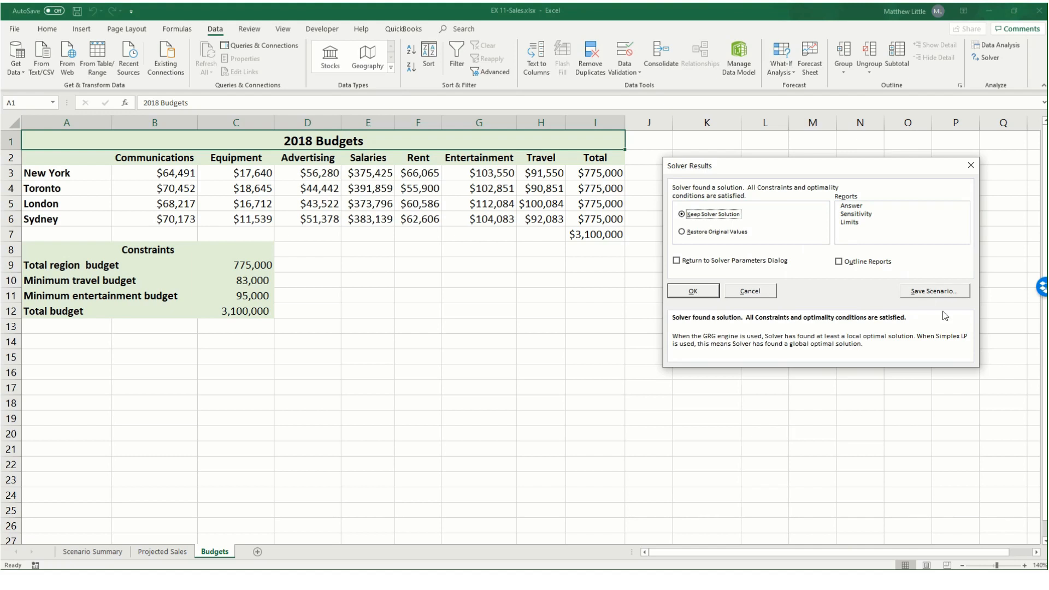
pyautogui.click(925, 294)
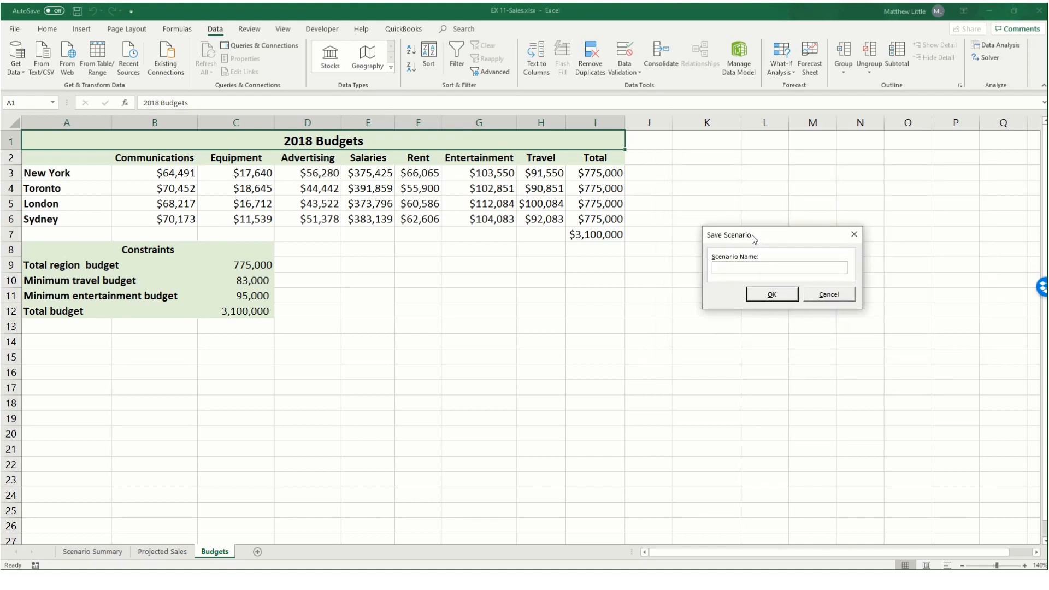
pyautogui.write('Adjusted Budgets')
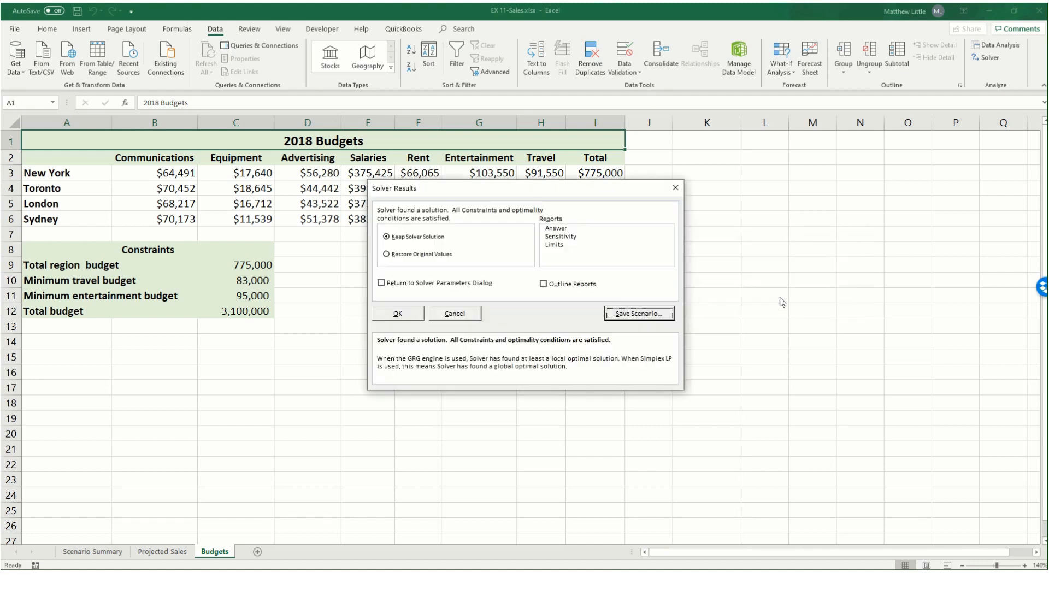
pyautogui.click(782, 300)
pyautogui.click(392, 255)
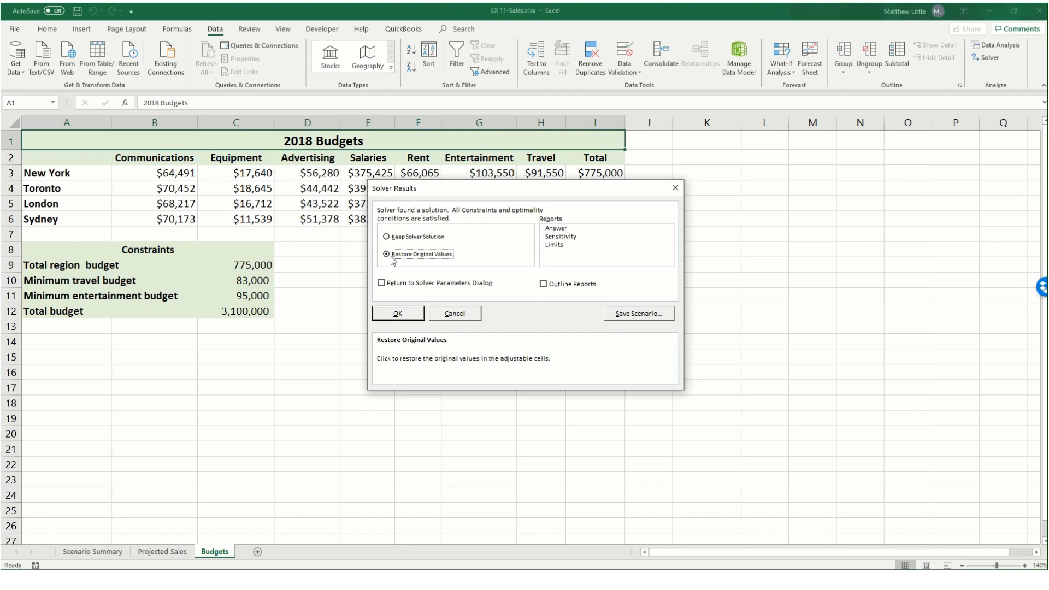
pyautogui.click(397, 314)
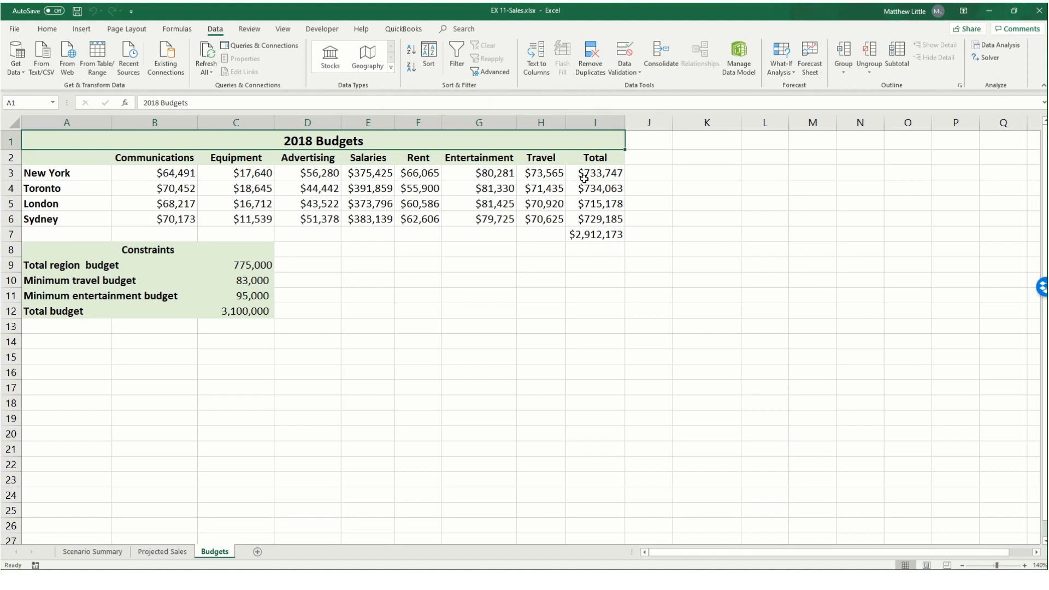
# Create a scenario summary report for the Budgets sheet with I7 as the result cell
pyautogui.click(792, 72)
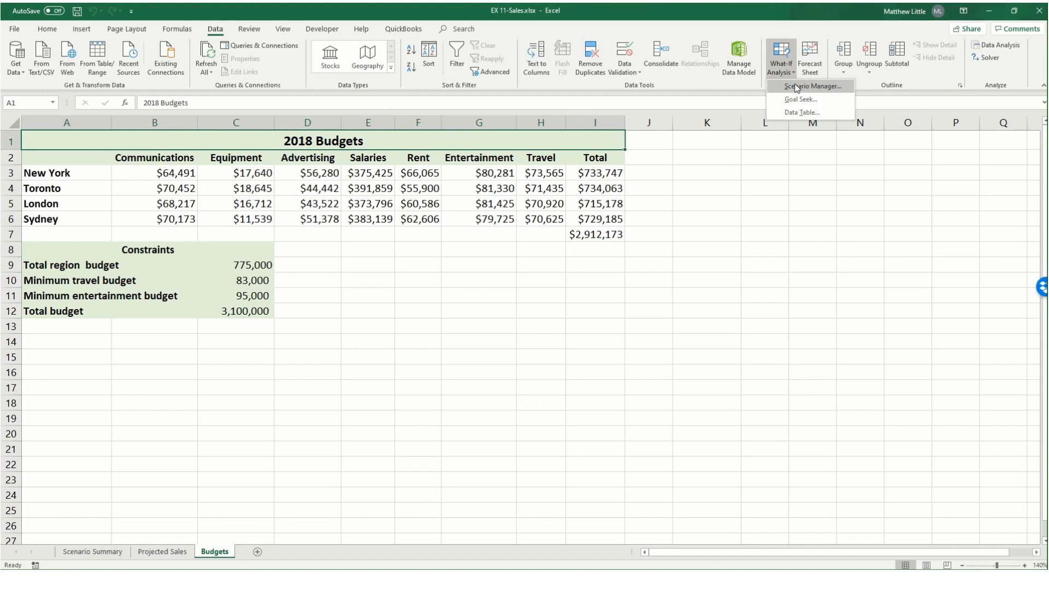
pyautogui.click(797, 87)
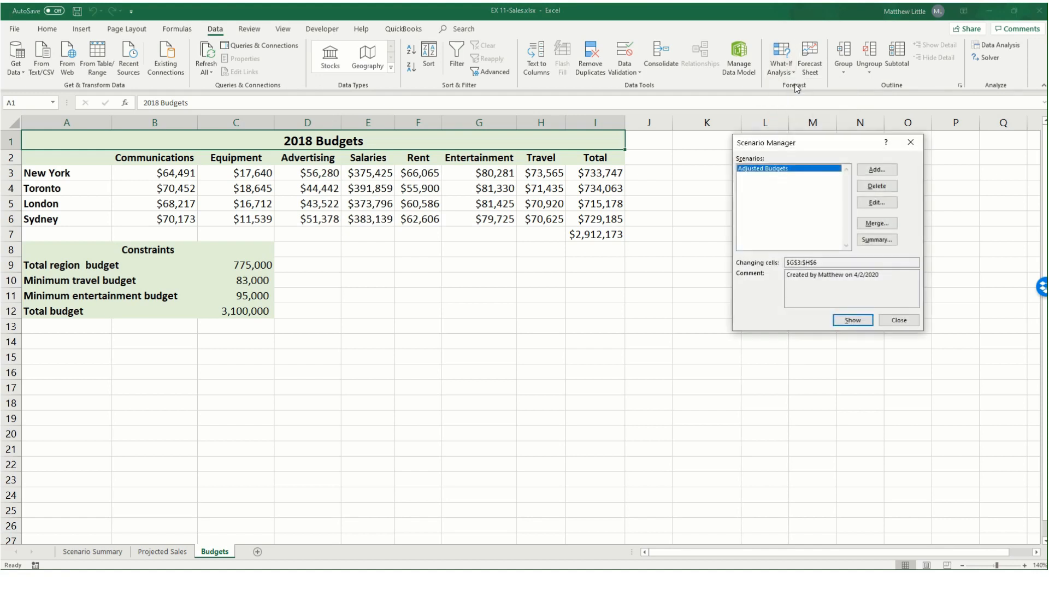
pyautogui.click(877, 241)
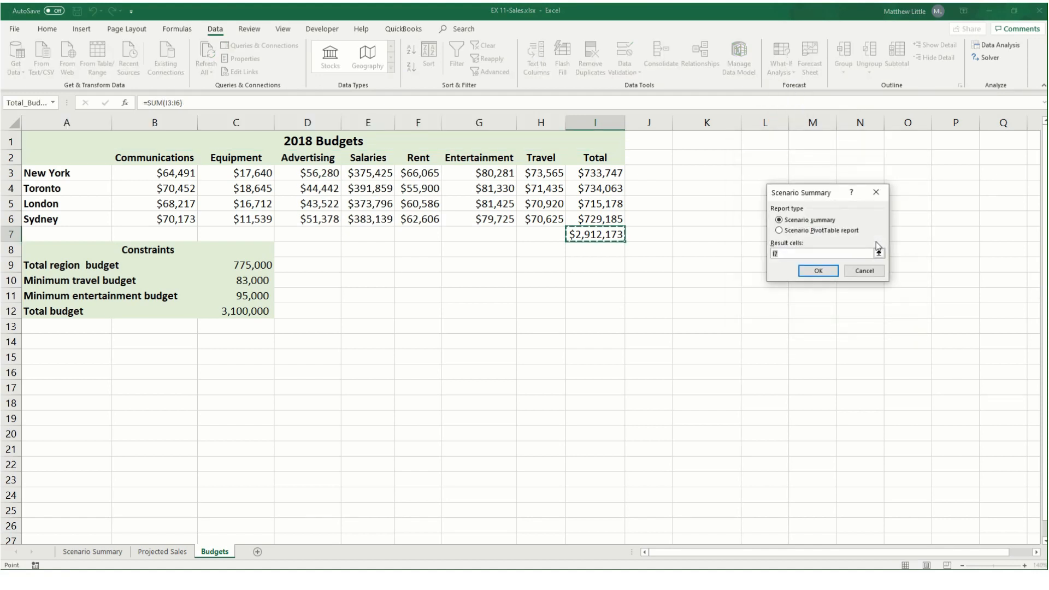
pyautogui.click(818, 271)
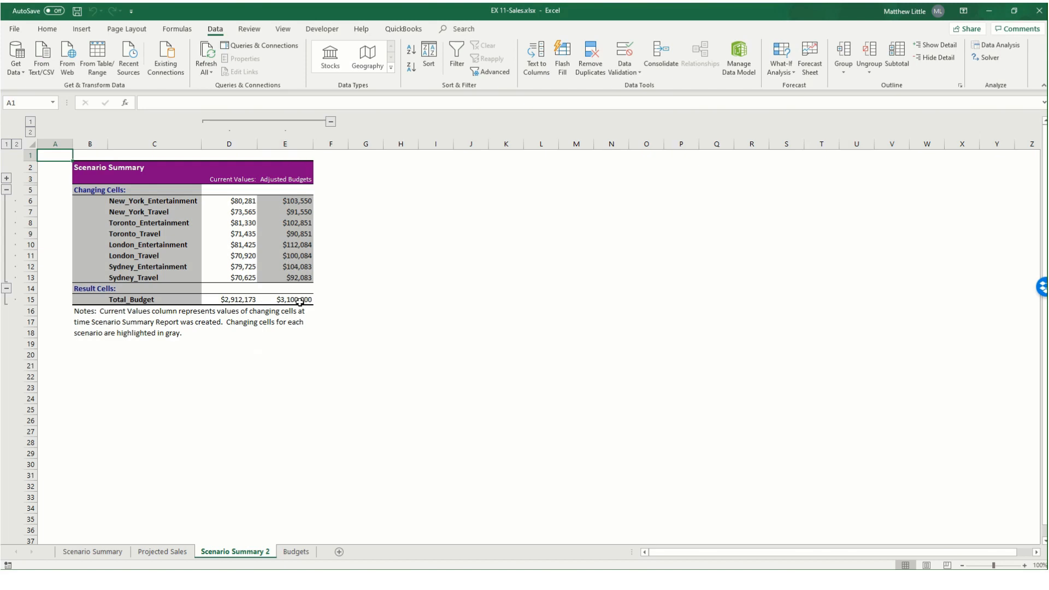
# Delete the empty column A from the new scenario summary report
pyautogui.click(55, 143)
pyautogui.rightClick(55, 144)
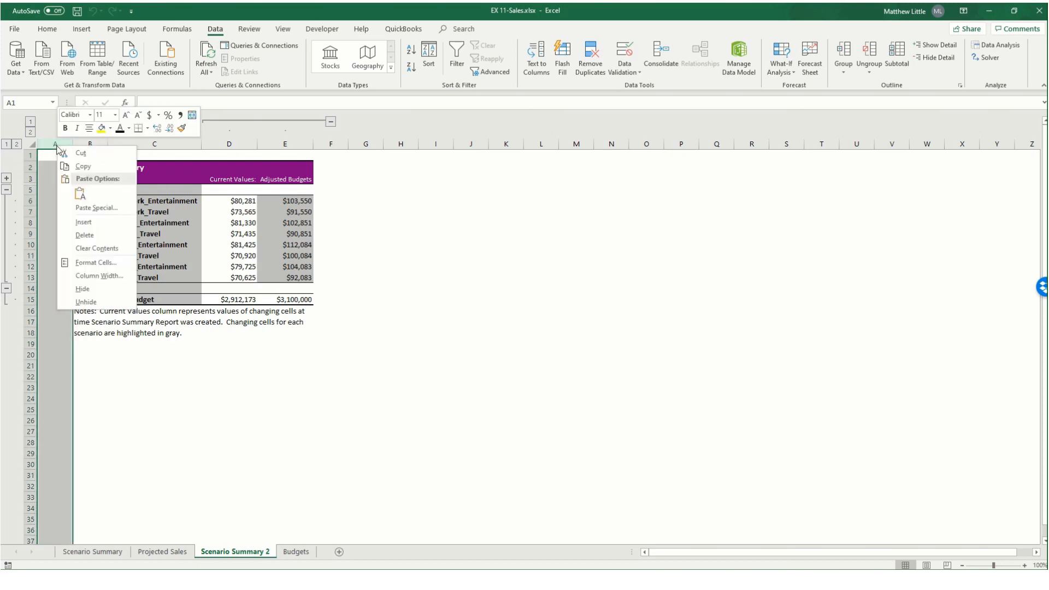
pyautogui.click(86, 234)
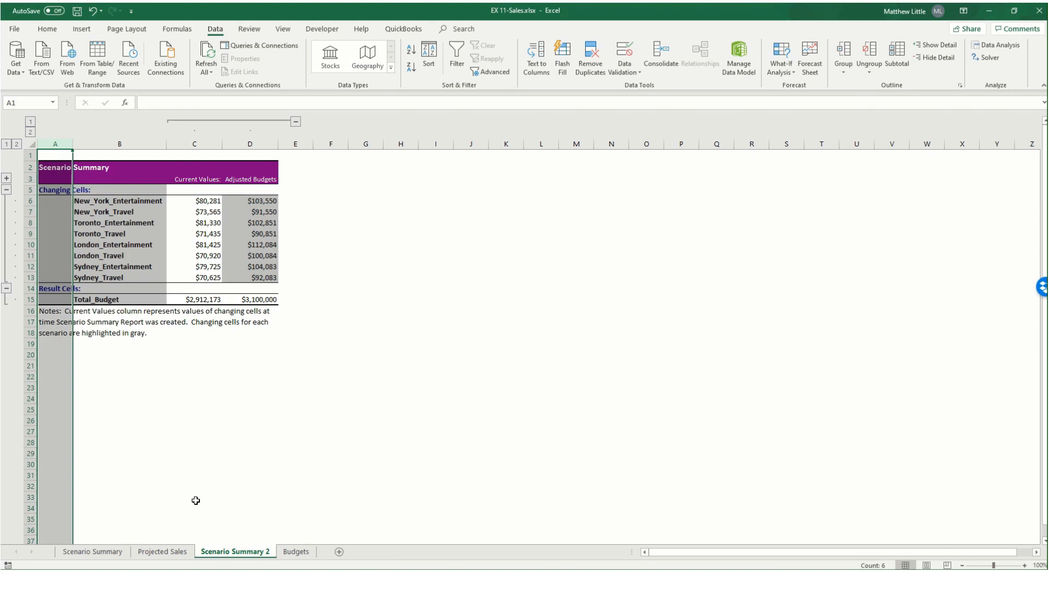
# Rename the new scenario summary sheet Adjusted Budgets and clear the notes in A16:A18 below the report
pyautogui.rightClick(219, 552)
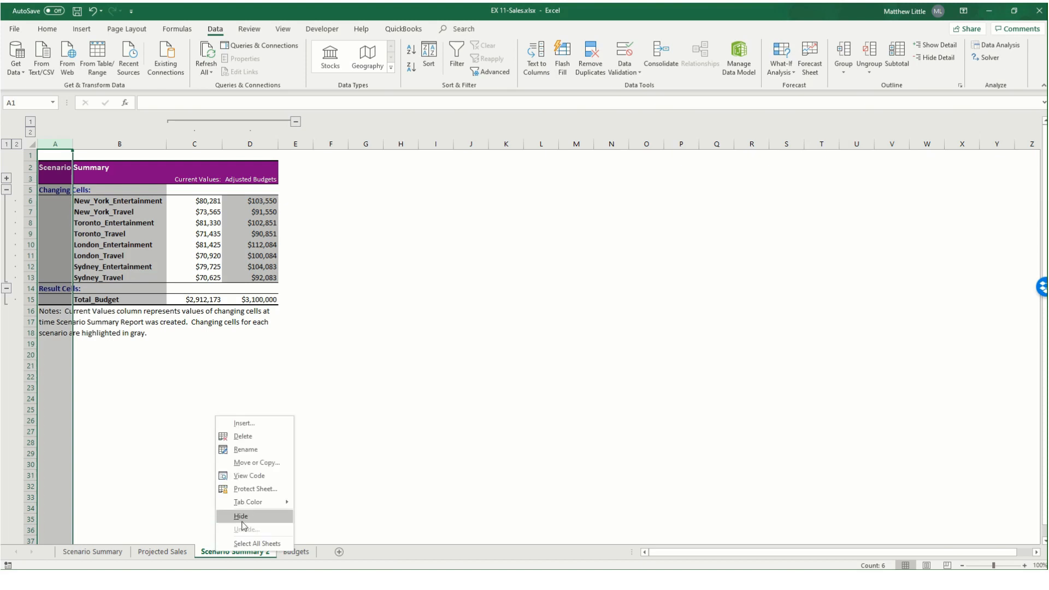
pyautogui.click(246, 449)
pyautogui.write('A')
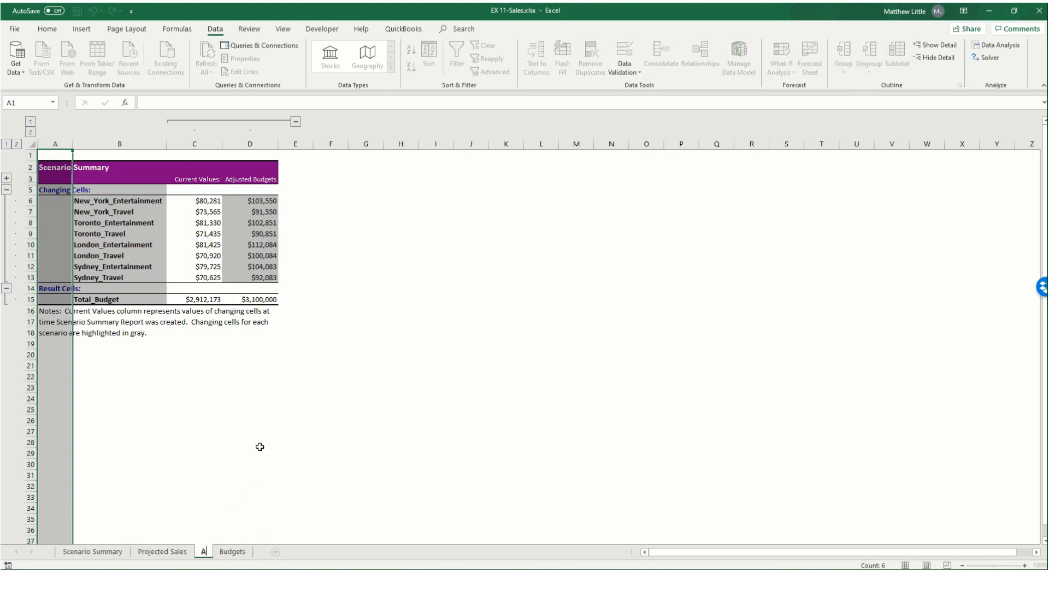
pyautogui.write('djusted Bud')
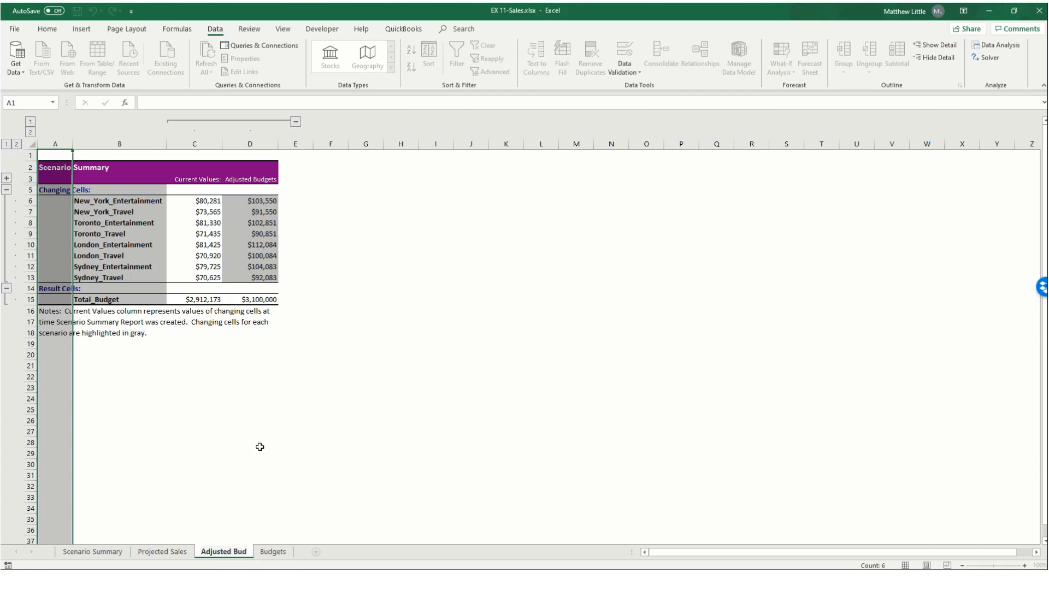
pyautogui.write('gets')
pyautogui.press('Return')
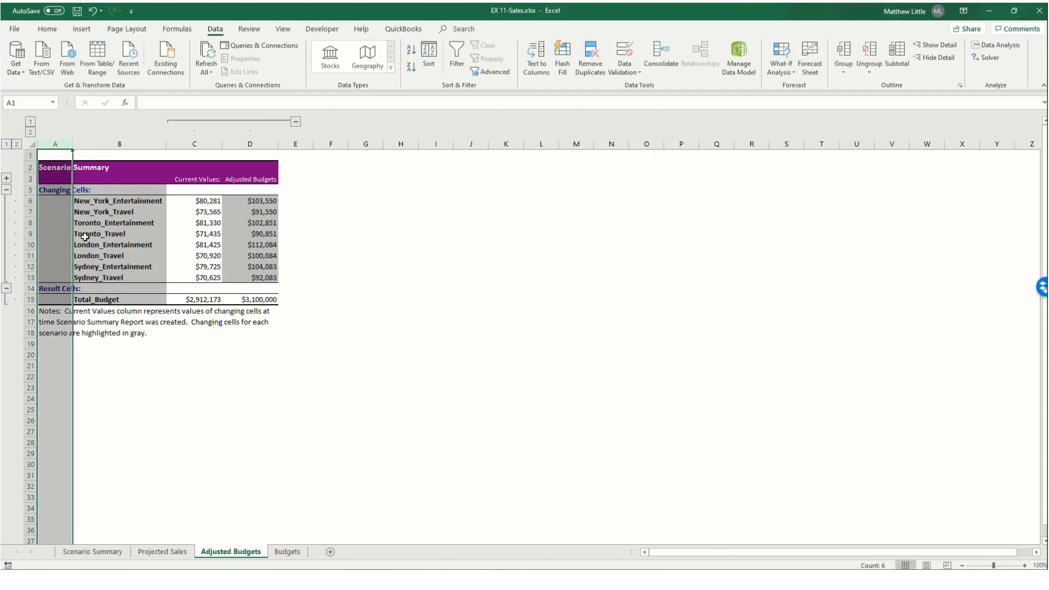
pyautogui.moveTo(52, 315); pyautogui.dragTo(52, 335)
pyautogui.press('Delete')
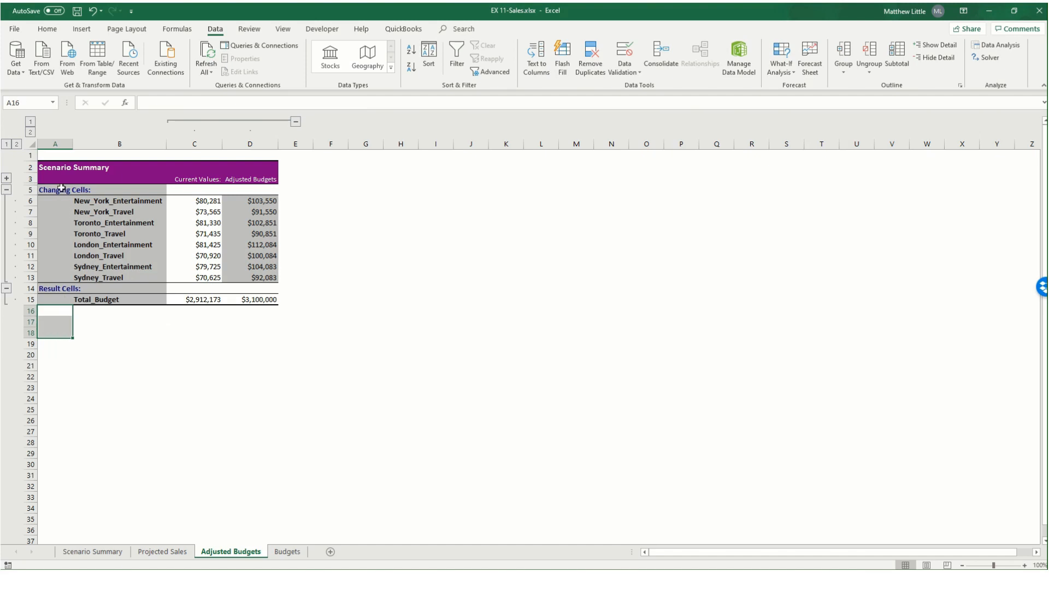
# Fill the report's title and heading rows, A2:D3, with the medium blue theme color
pyautogui.click(52, 167)
pyautogui.moveTo(52, 167); pyautogui.dragTo(261, 179)
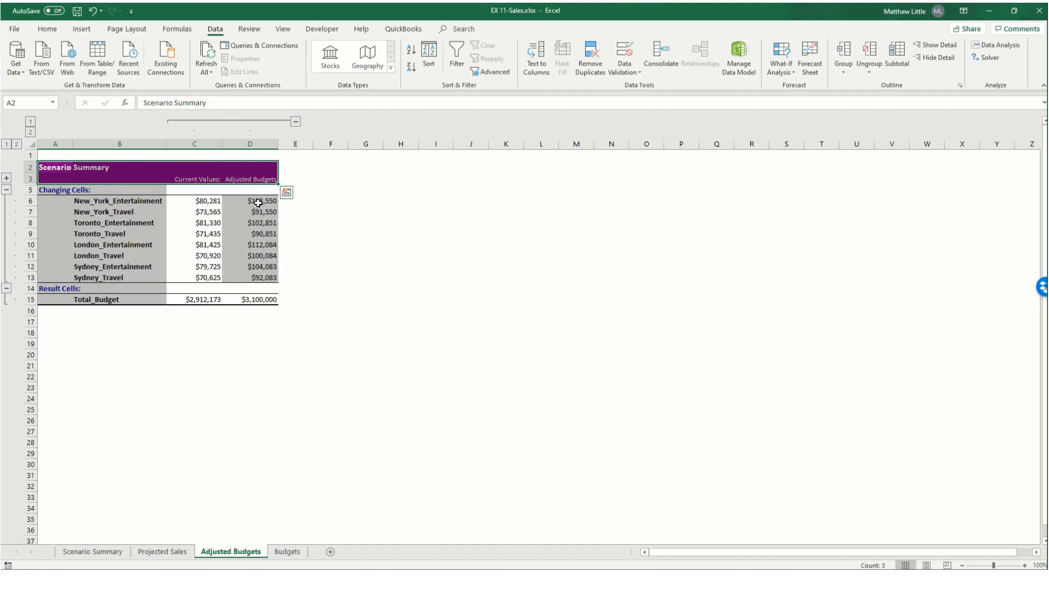
pyautogui.click(47, 29)
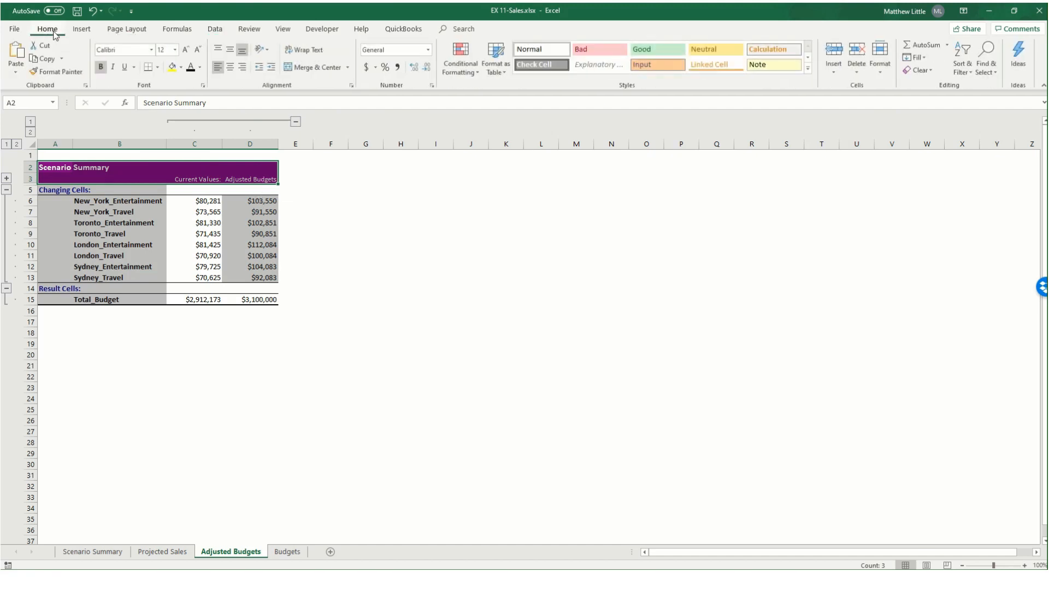
pyautogui.click(180, 67)
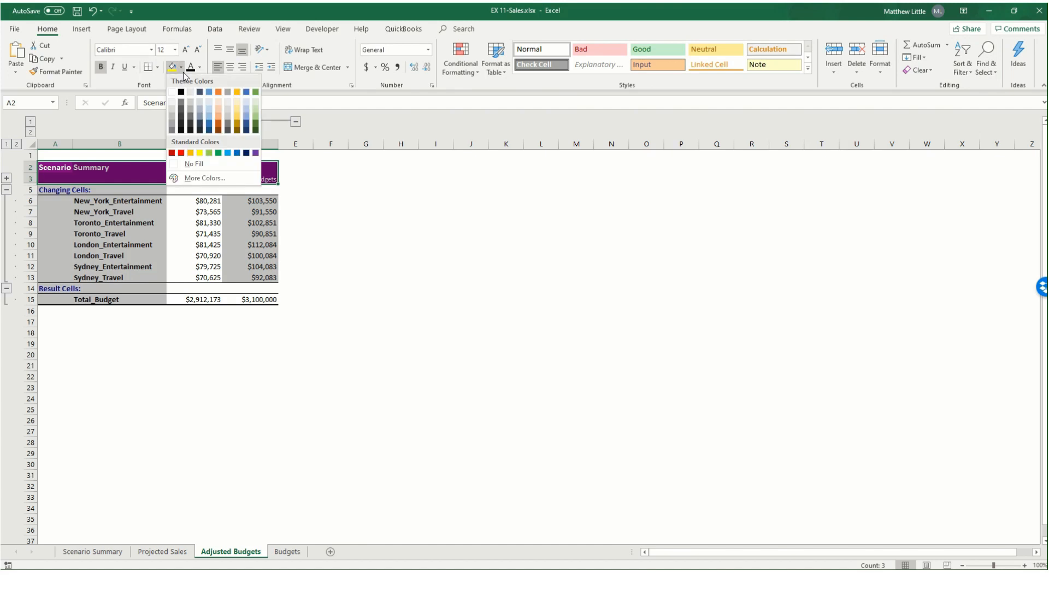
pyautogui.click(210, 91)
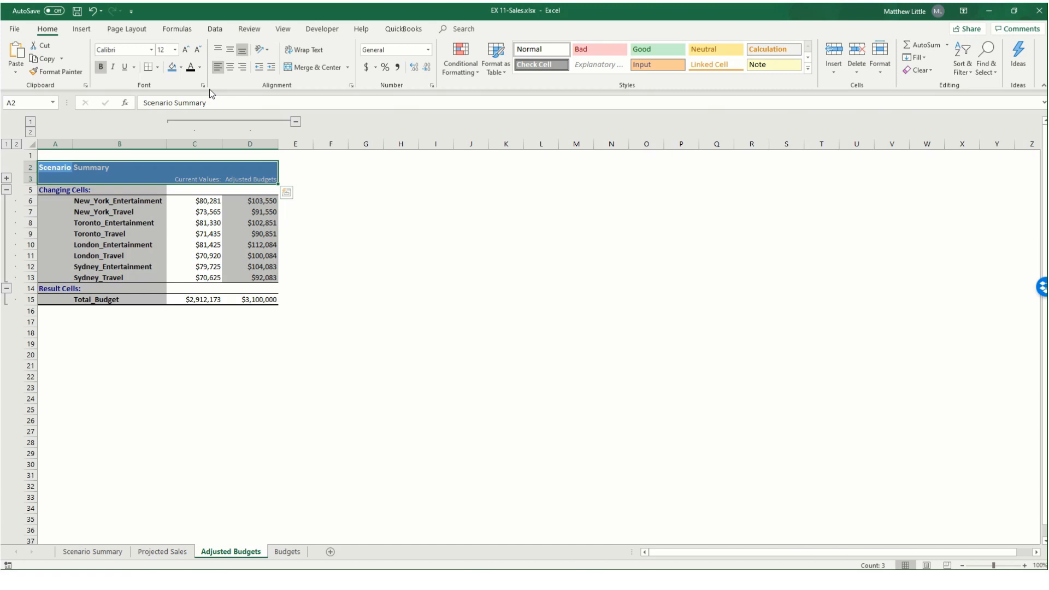
# Fill the report body A5:D15 with the lightest tint of the same blue theme color
pyautogui.click(60, 190)
pyautogui.moveTo(59, 190); pyautogui.dragTo(269, 301)
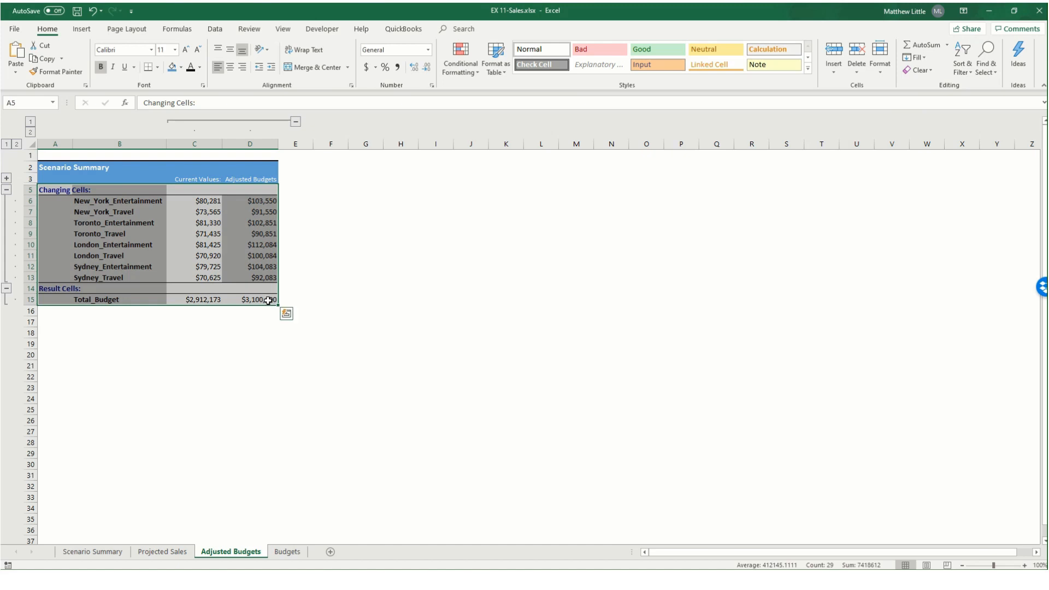
pyautogui.click(183, 67)
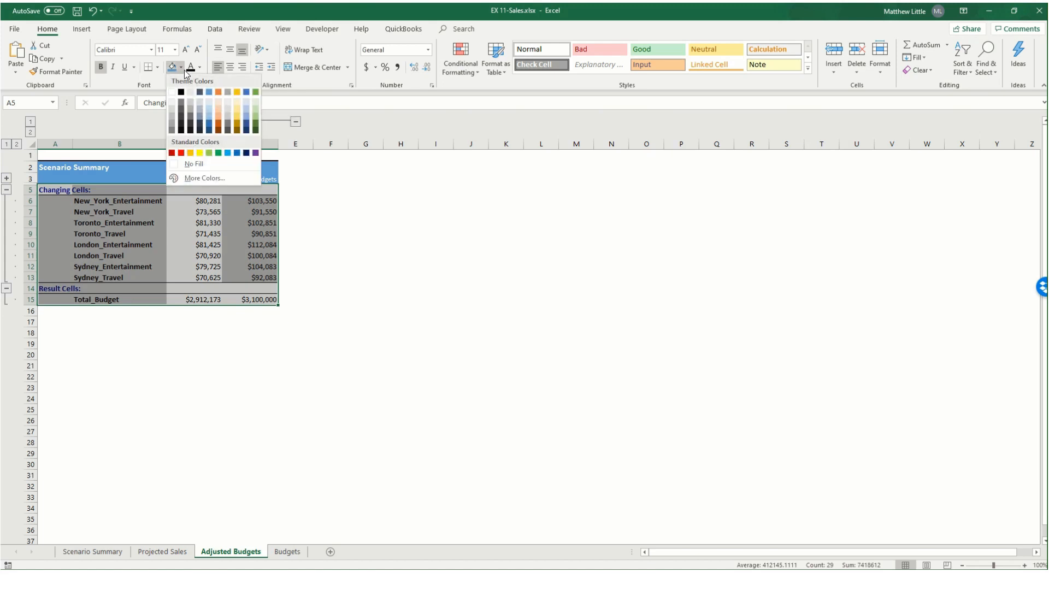
pyautogui.click(210, 102)
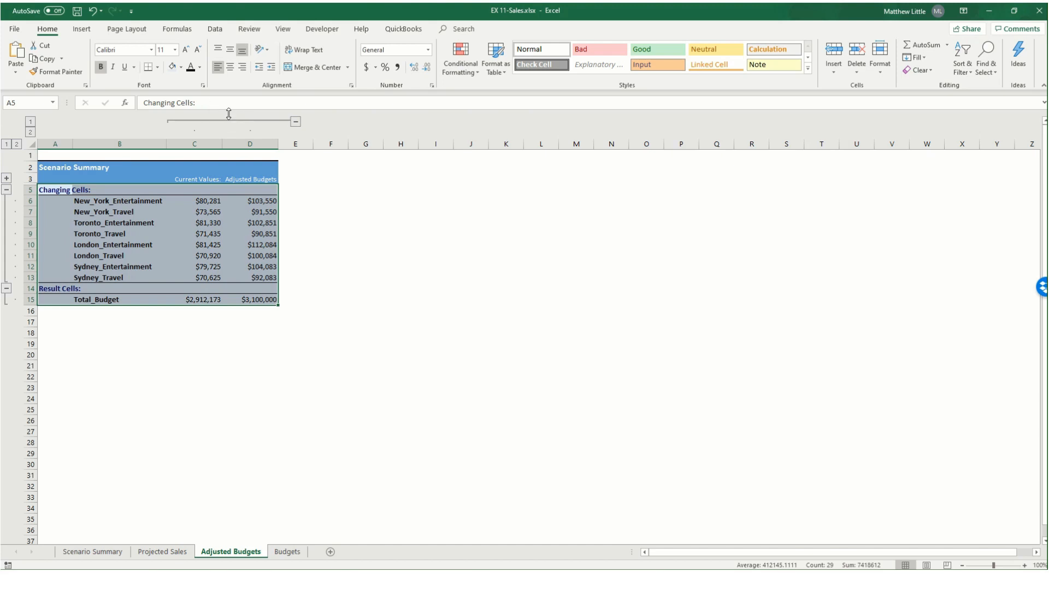
# Delete the empty row 1 above the report and change the title in A1 to Solver Solutions
pyautogui.rightClick(36, 155)
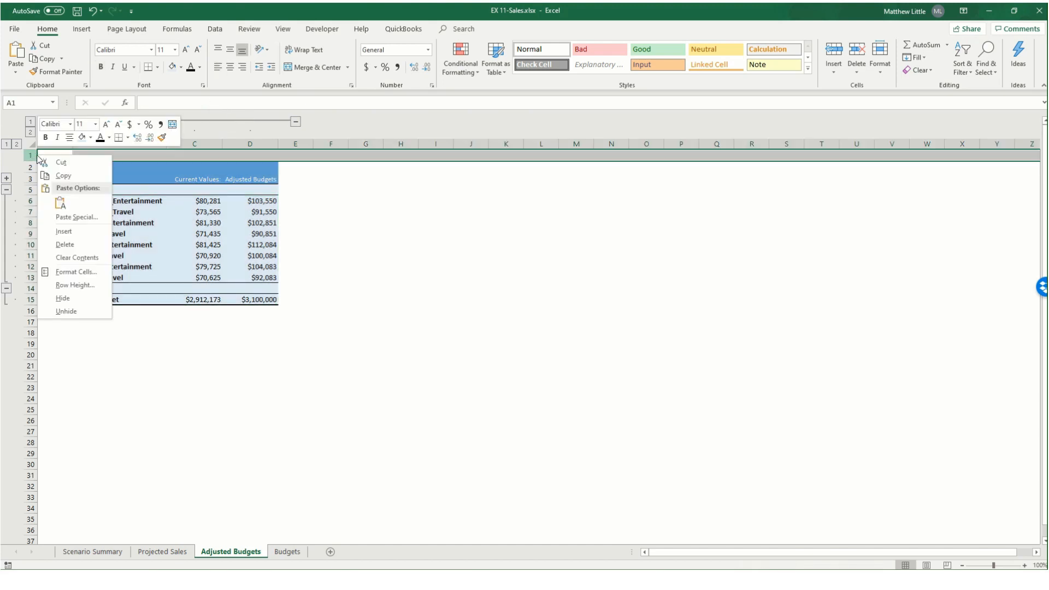
pyautogui.click(64, 245)
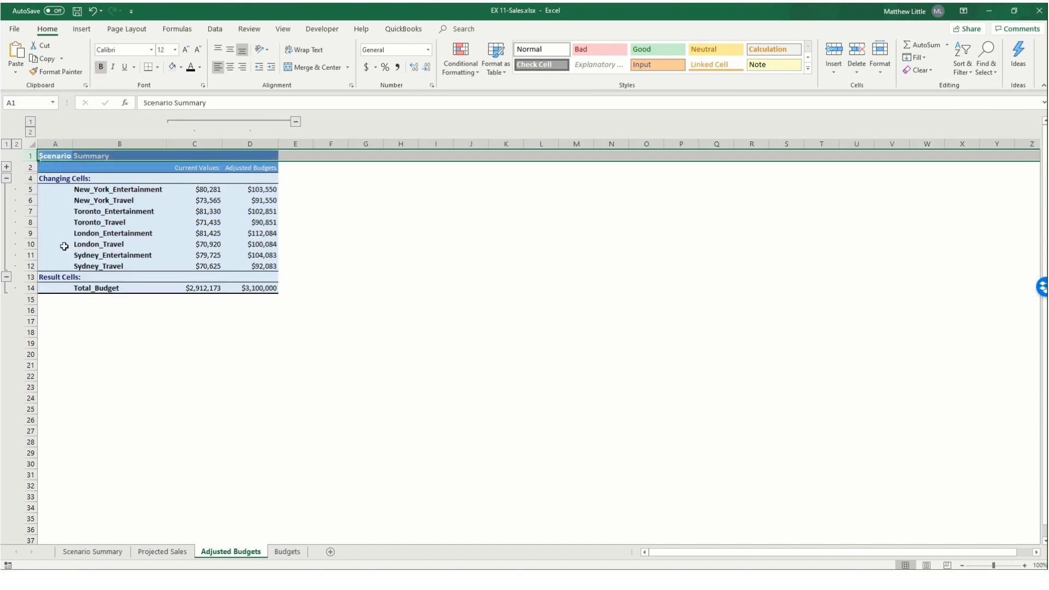
pyautogui.click(50, 156)
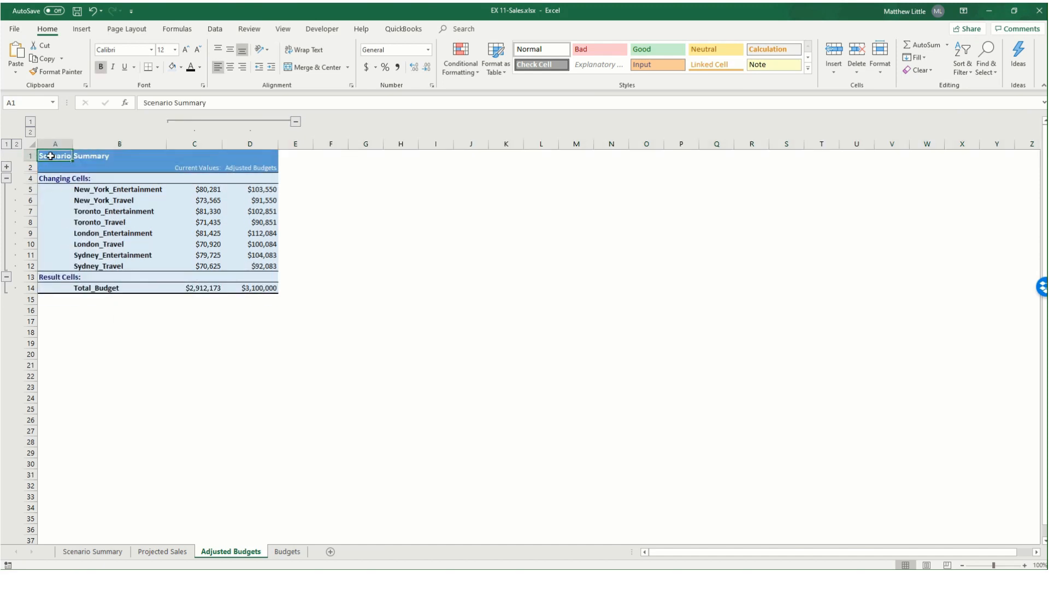
pyautogui.write('Solver SO')
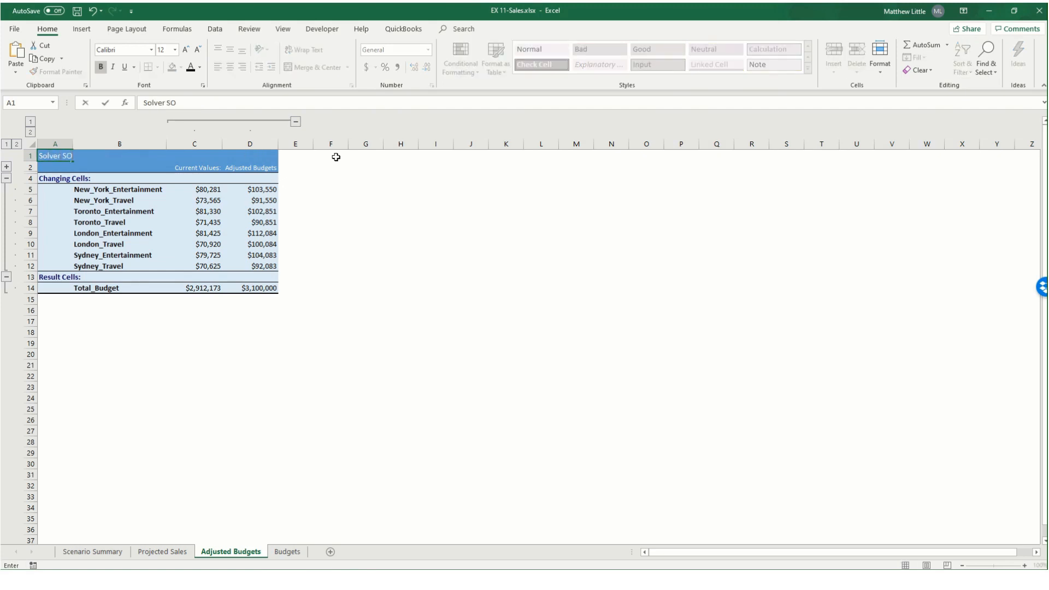
pyautogui.press('BackSpace')
pyautogui.write('olutions')
pyautogui.press('Return')
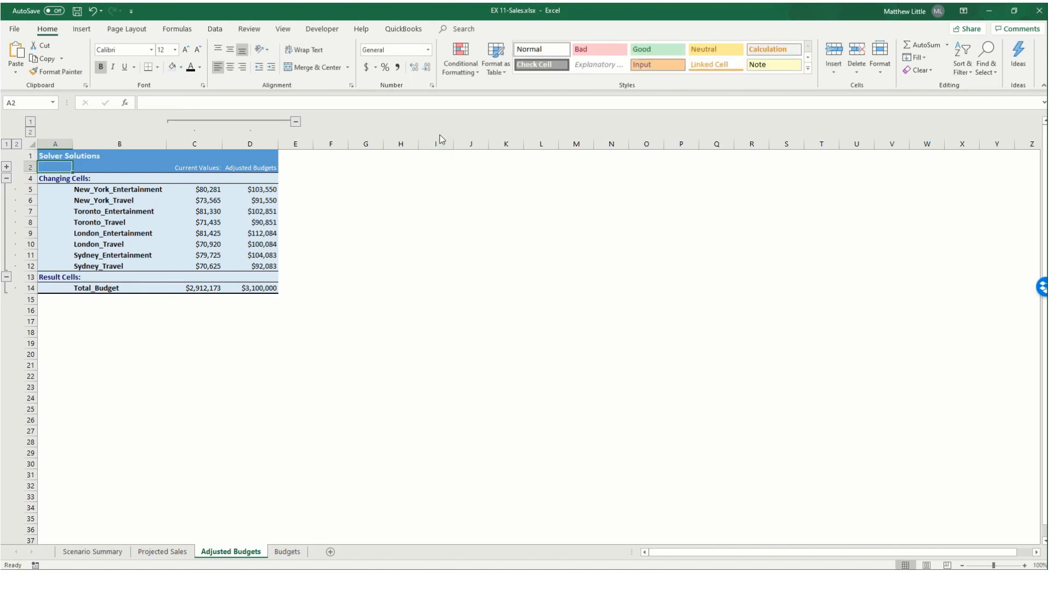
# Add the text Your Name to the center footer of the Adjusted Budgets sheet and save the workbook
pyautogui.click(926, 565)
pyautogui.scroll(-8, 251, 391)
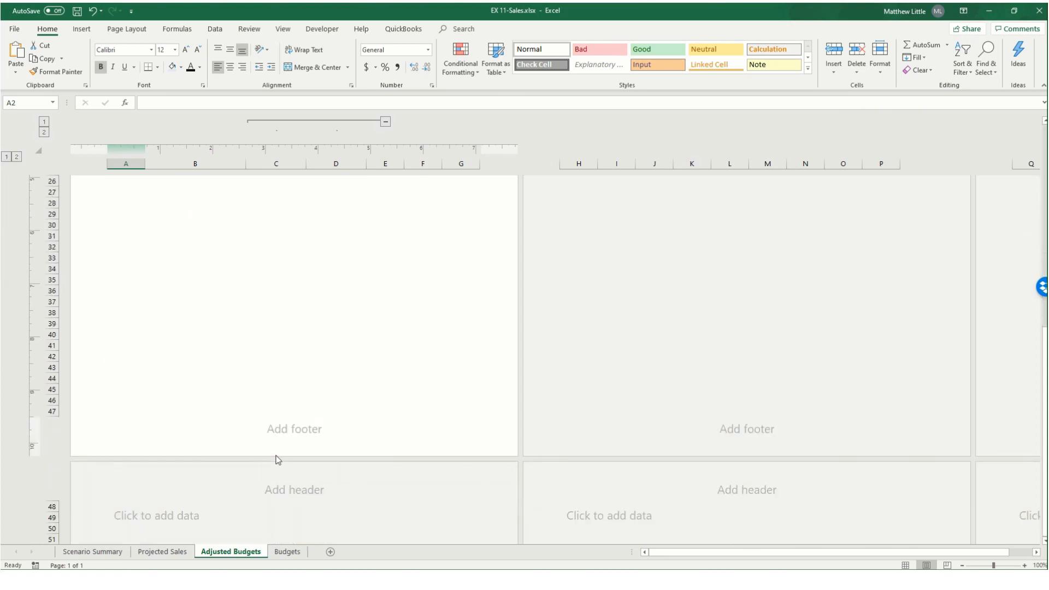
pyautogui.click(277, 429)
pyautogui.write('Your Name')
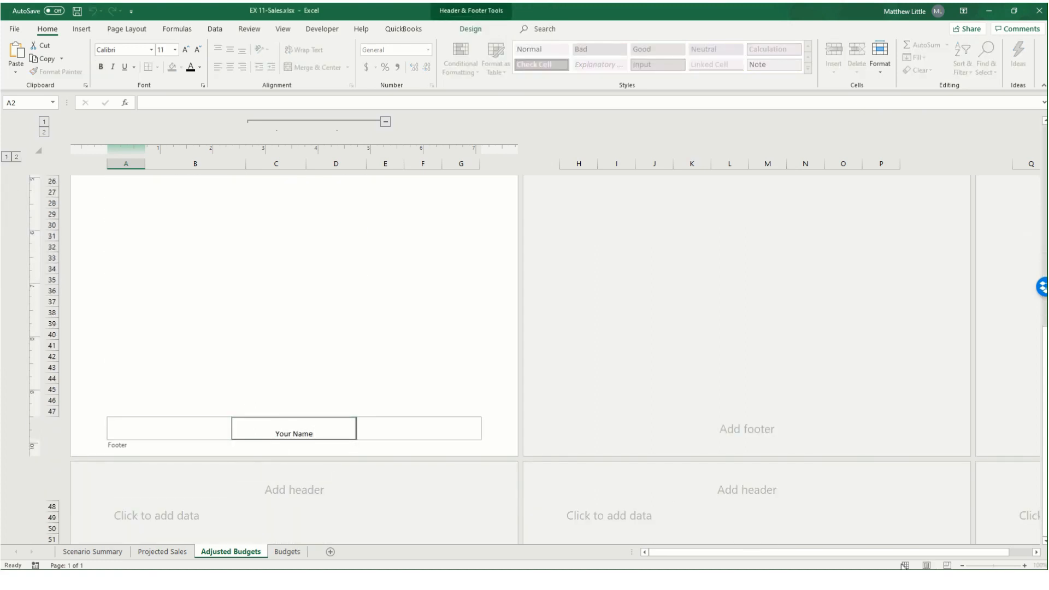
pyautogui.click(434, 335)
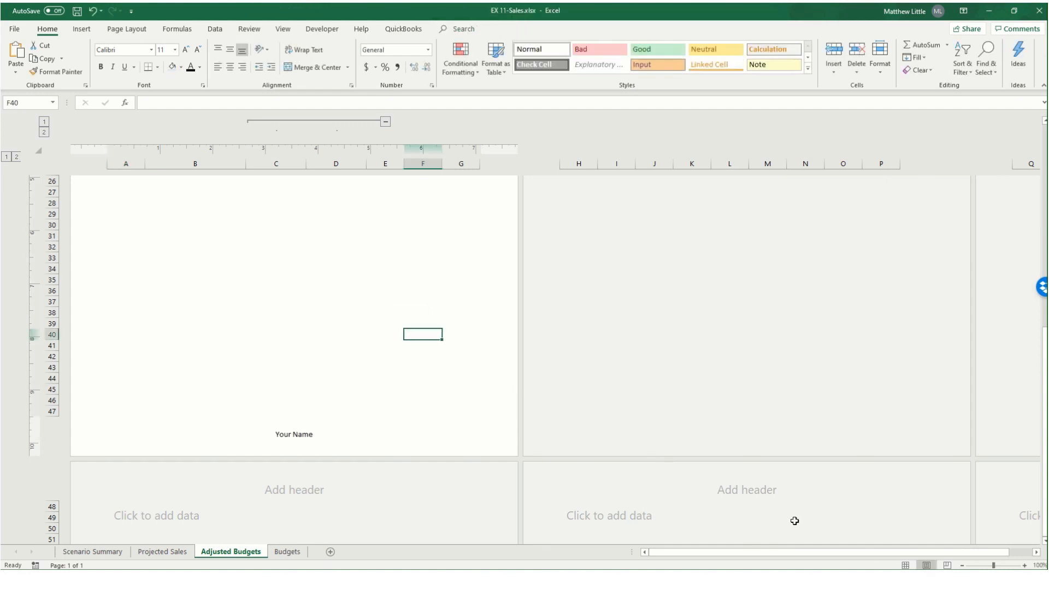
pyautogui.click(906, 565)
pyautogui.scroll(8, 169, 254)
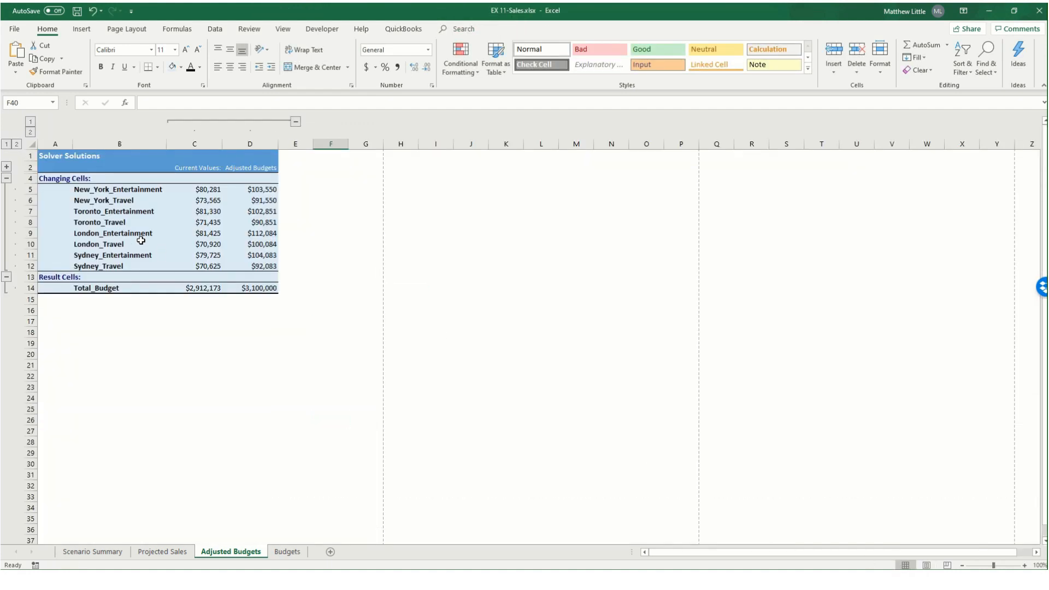
pyautogui.keyDown('ctrl'); pyautogui.scroll(4, 163, 234); pyautogui.keyUp('ctrl')
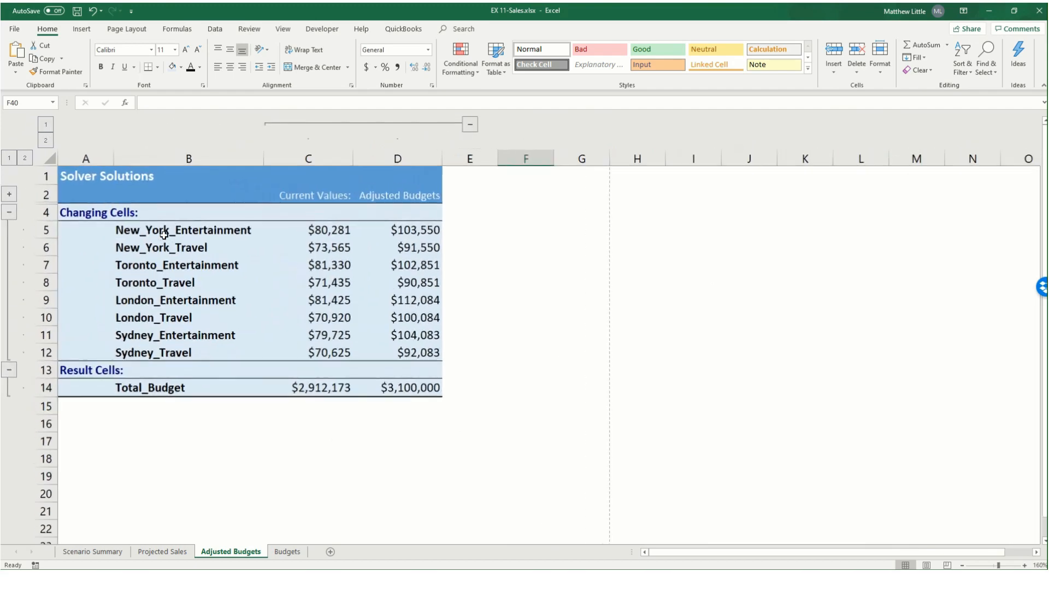
pyautogui.click(77, 11)
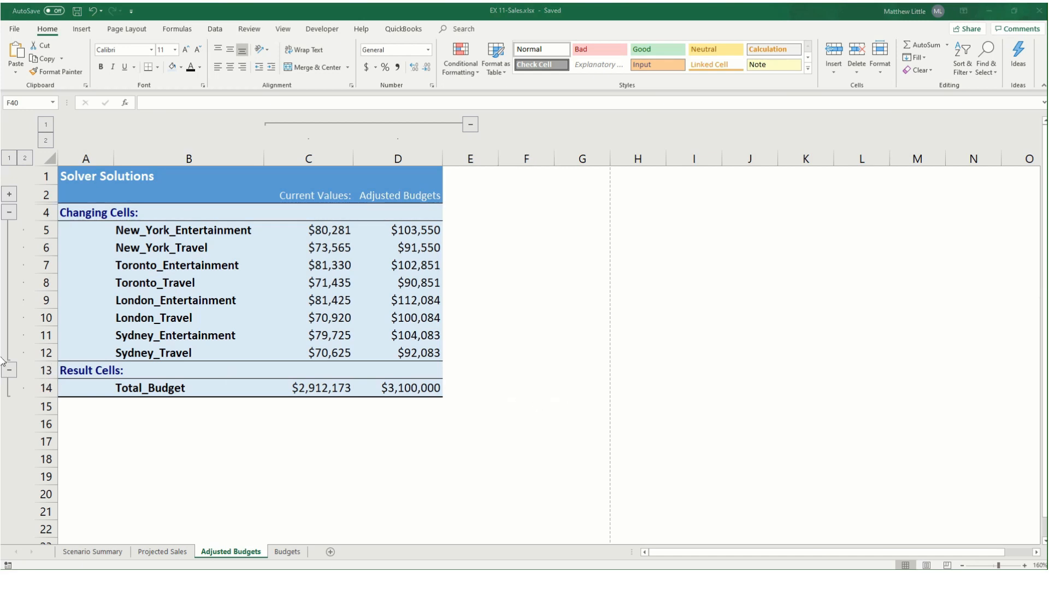
# Start a Descriptive Statistics data analysis from the Projected Sales sheet
pyautogui.click(156, 557)
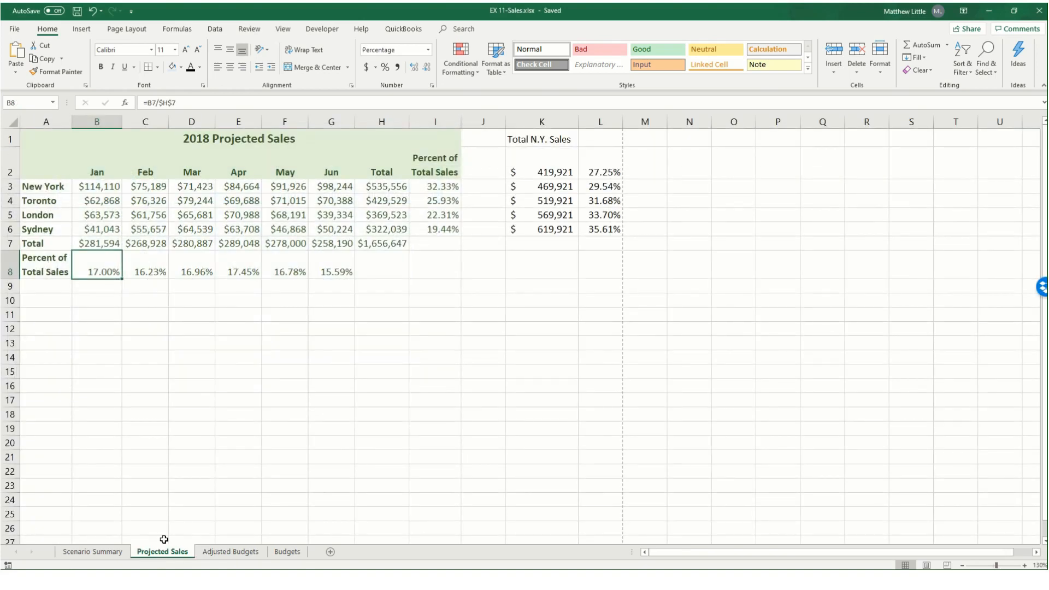
pyautogui.click(216, 29)
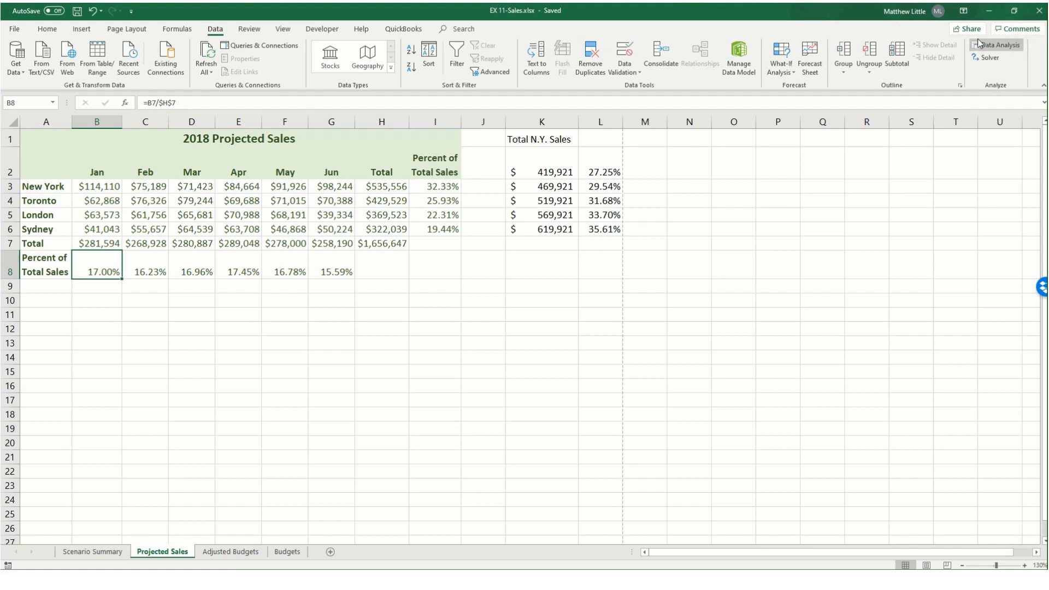
pyautogui.click(998, 46)
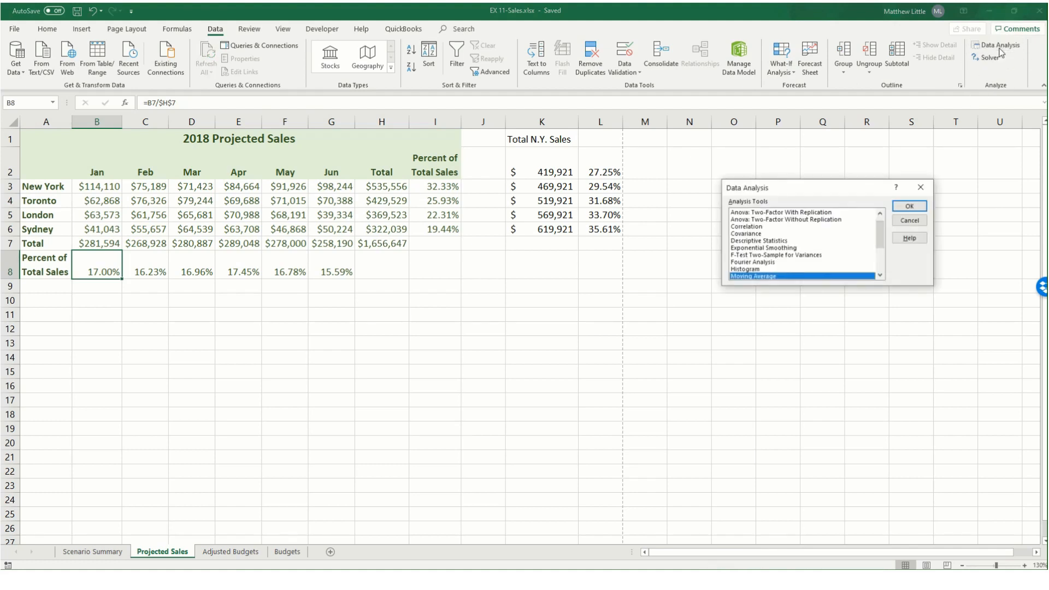
pyautogui.moveTo(800, 182); pyautogui.dragTo(512, 179)
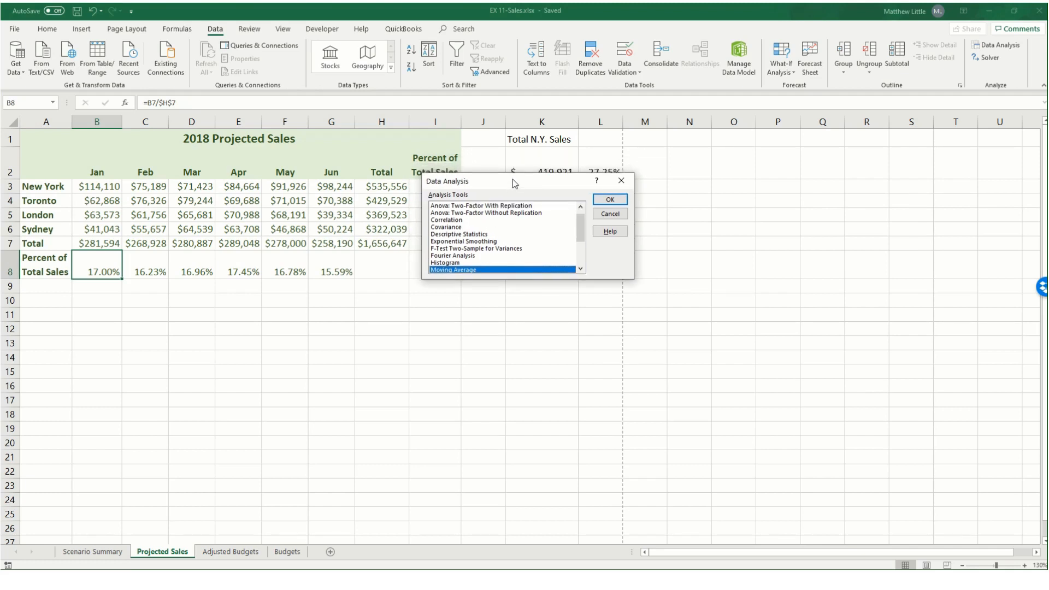
pyautogui.click(458, 235)
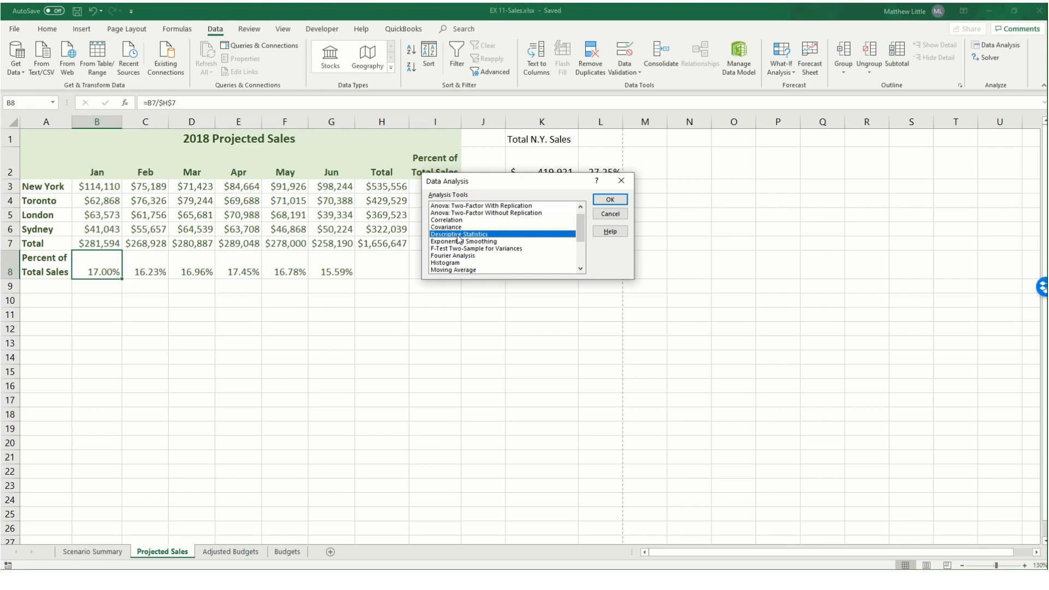
pyautogui.click(610, 199)
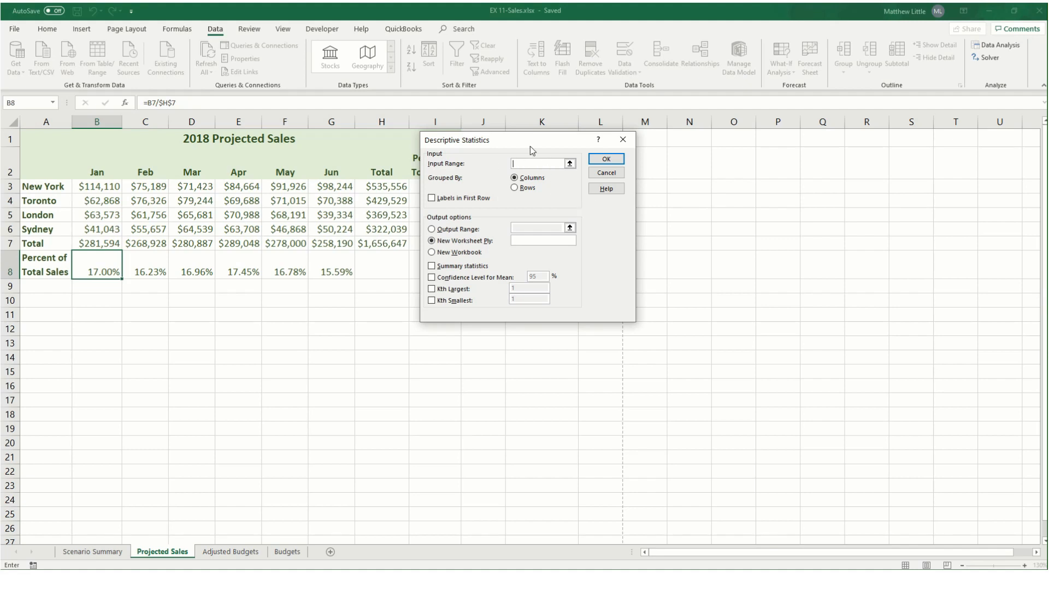
pyautogui.moveTo(531, 146); pyautogui.dragTo(649, 183)
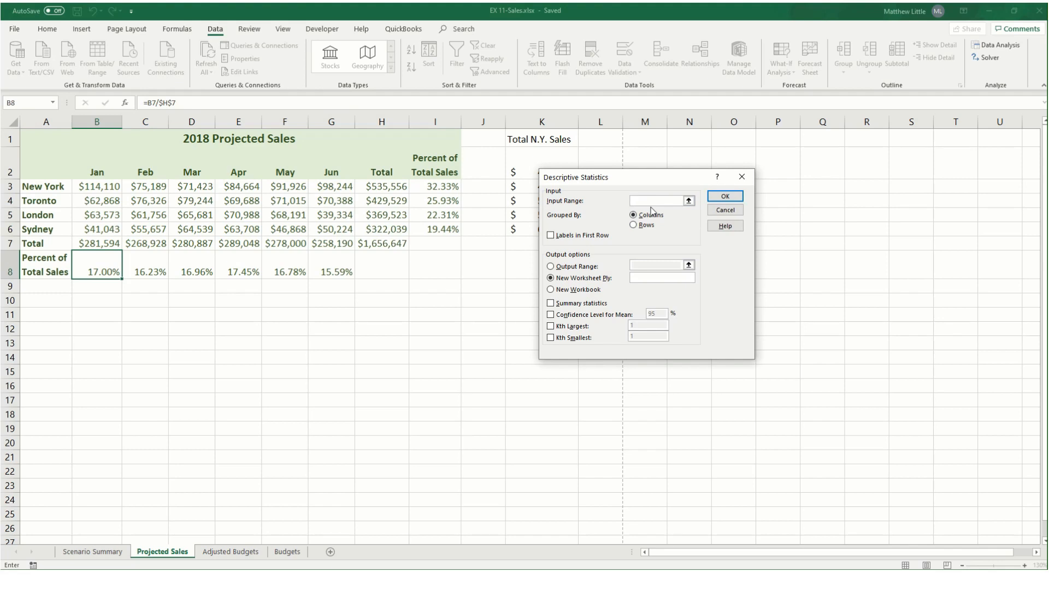
# Generate summary statistics for the branch totals H3:H6, grouped by columns, on a new worksheet named Branch Statistics
pyautogui.moveTo(389, 186); pyautogui.dragTo(388, 225)
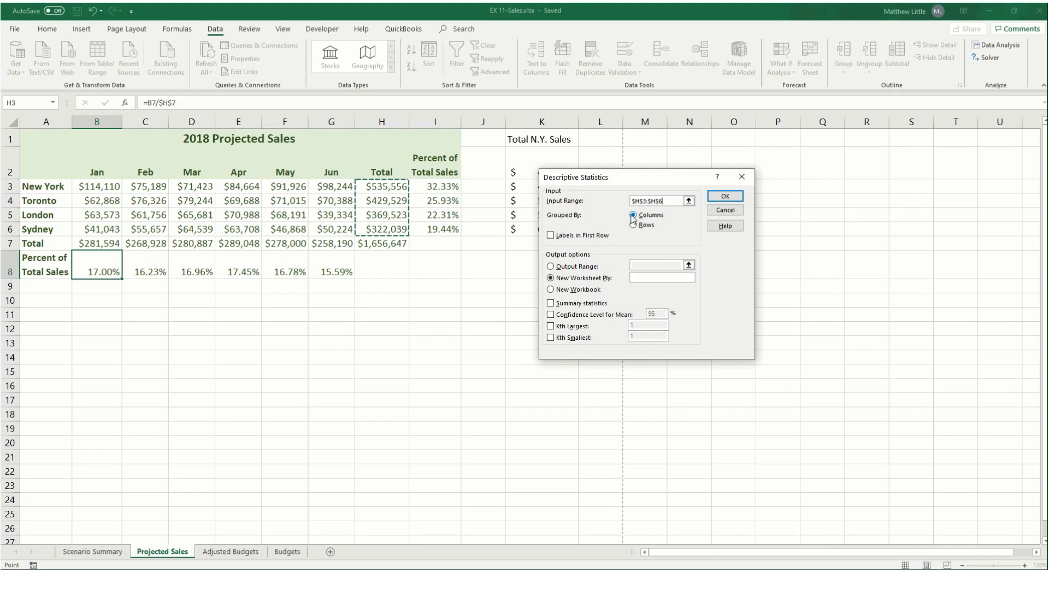
pyautogui.click(581, 279)
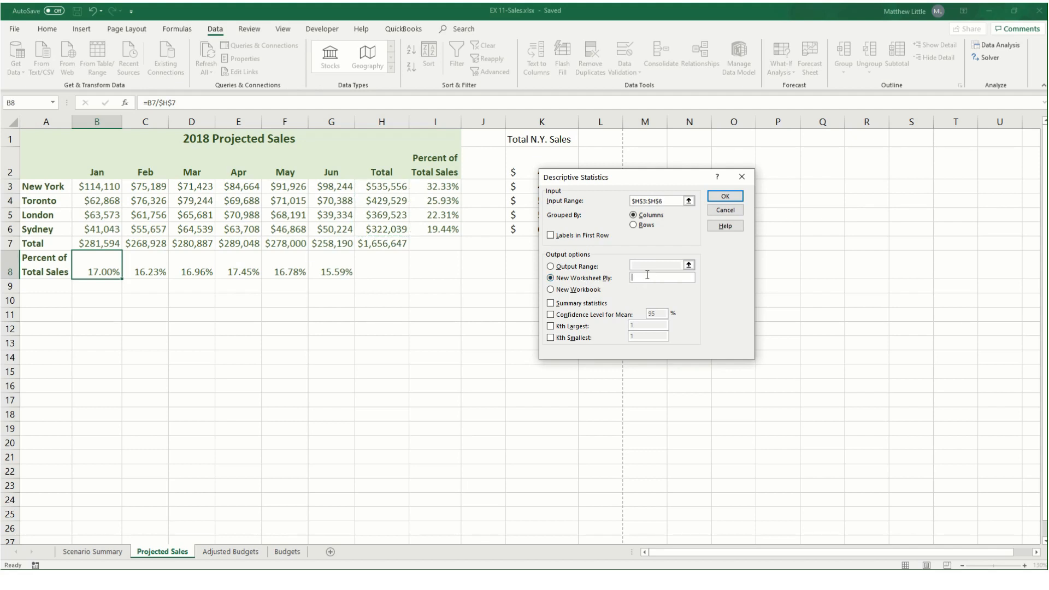
pyautogui.write('Branch Statistics')
pyautogui.click(552, 304)
pyautogui.click(727, 200)
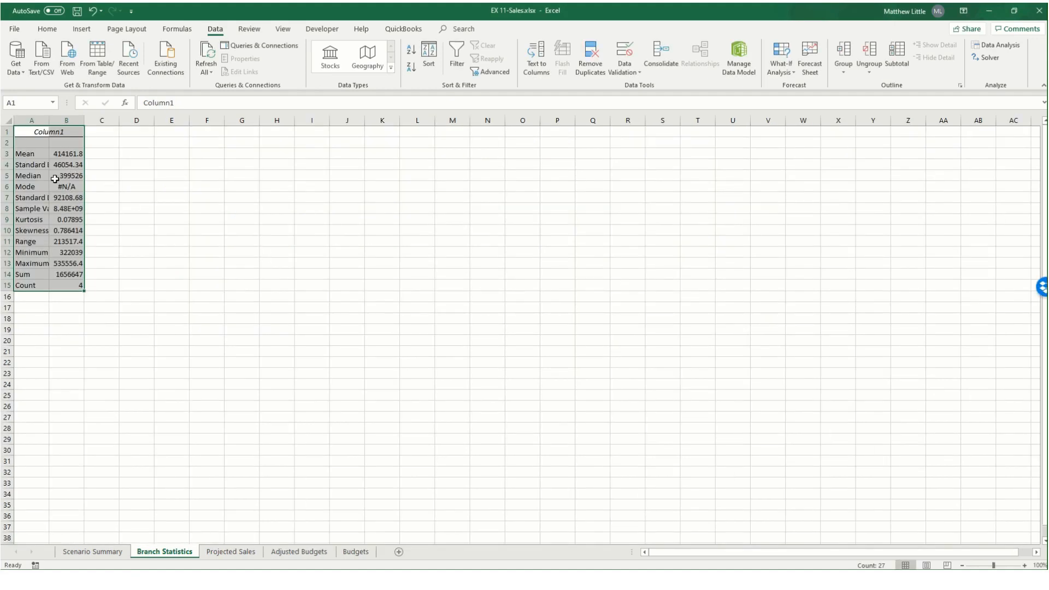
# Widen column A of the Branch Statistics sheet to fit its labels and select heading cell A1
pyautogui.doubleClick(48, 119)
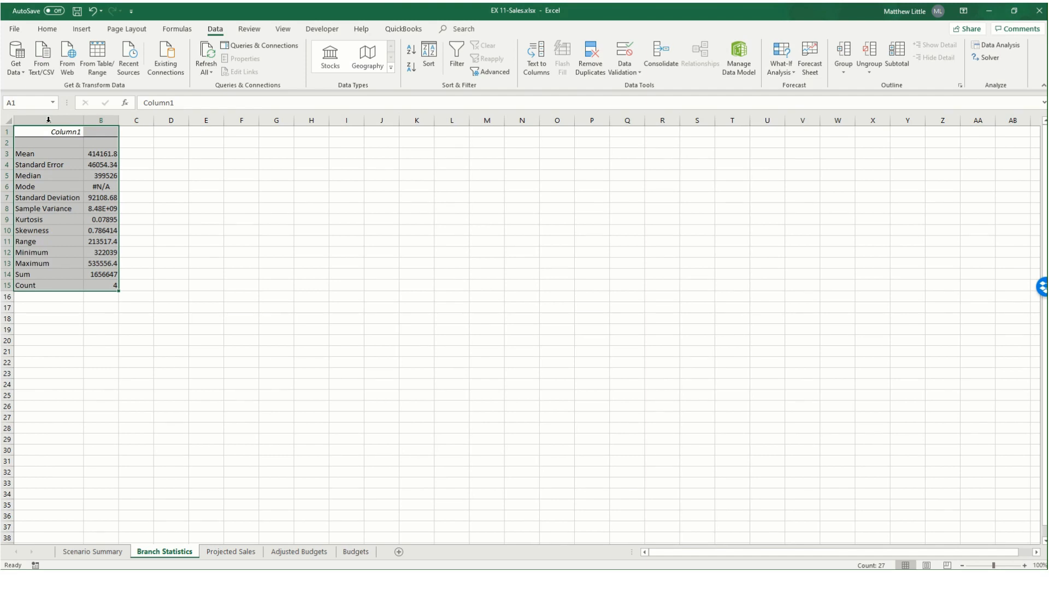
pyautogui.click(51, 134)
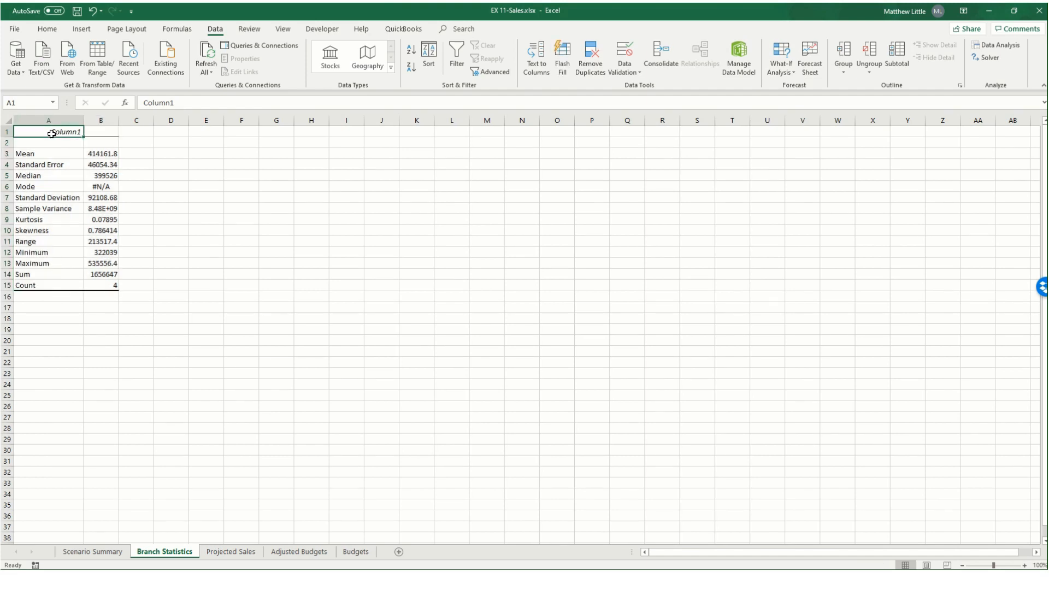
# Replace the Branch Statistics heading in cell A1 with Total Projected Sales Jan - Jun
pyautogui.write('Total')
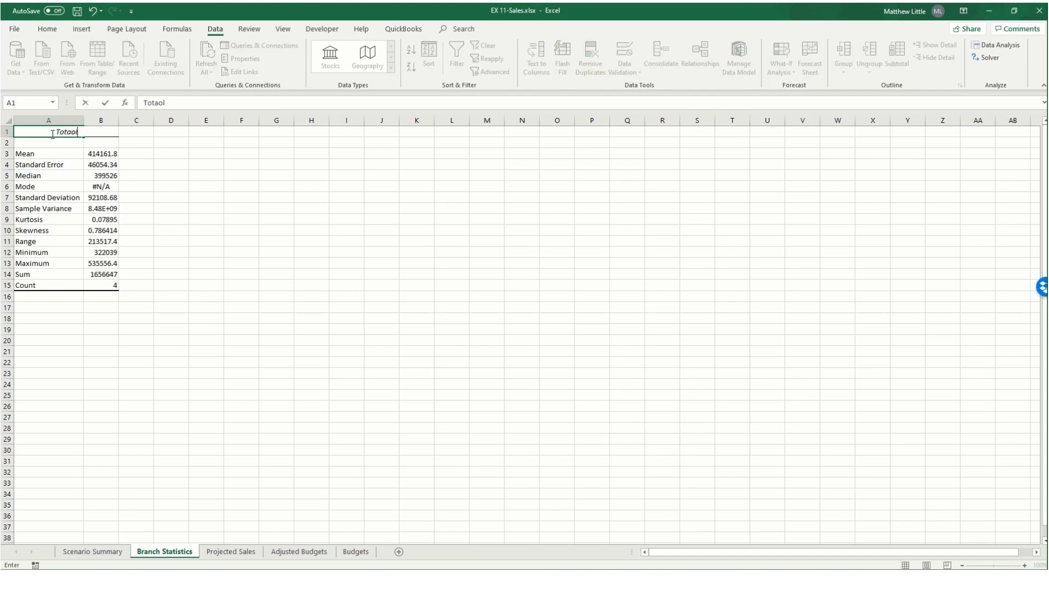
pyautogui.press('BackSpace')
pyautogui.press('BackSpace')
pyautogui.write('al Projected Sales Jan - Jun')
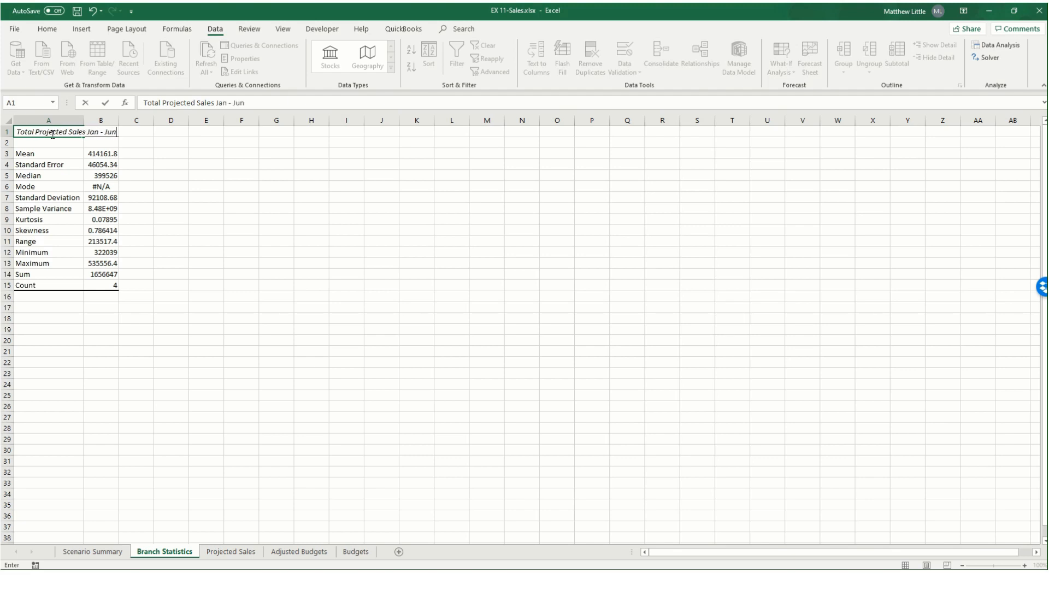
pyautogui.press('Return')
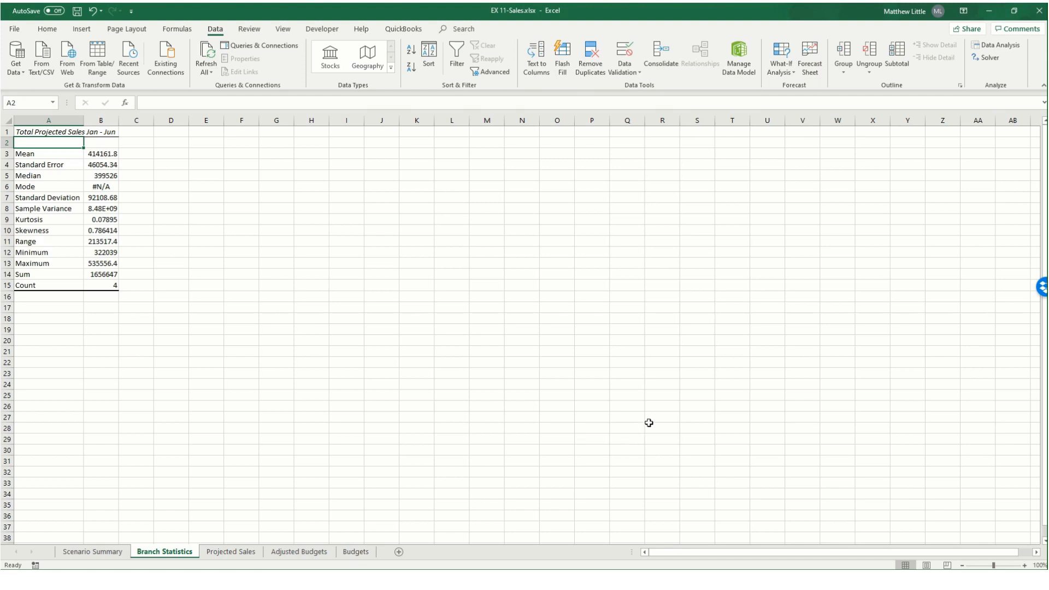
# Add the text Your Name to the center footer of the Branch Statistics sheet and return to Normal view
pyautogui.click(926, 565)
pyautogui.scroll(-7, 268, 480)
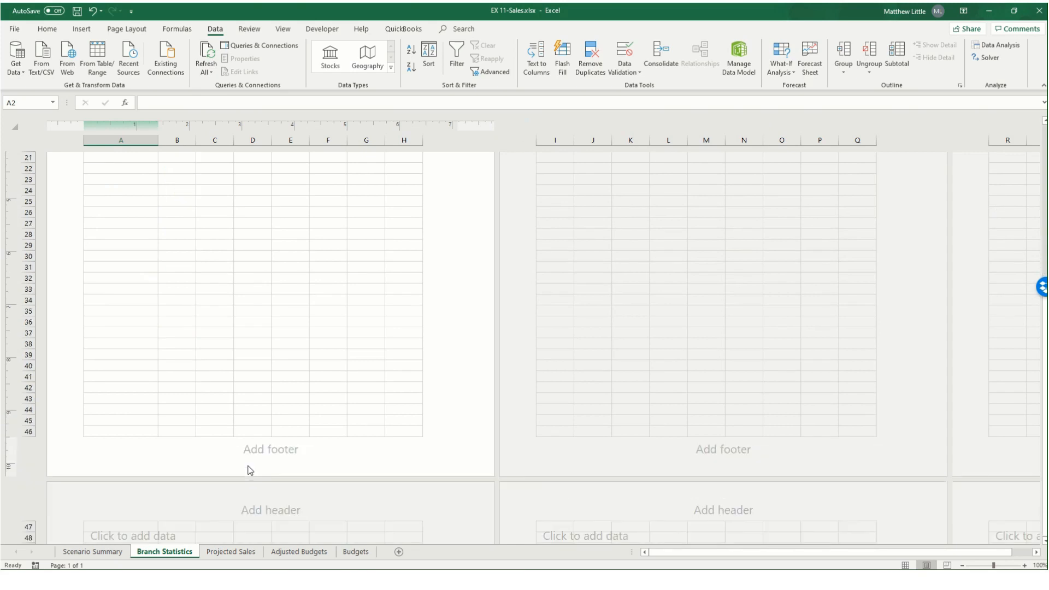
pyautogui.click(258, 449)
pyautogui.write('Your Nam')
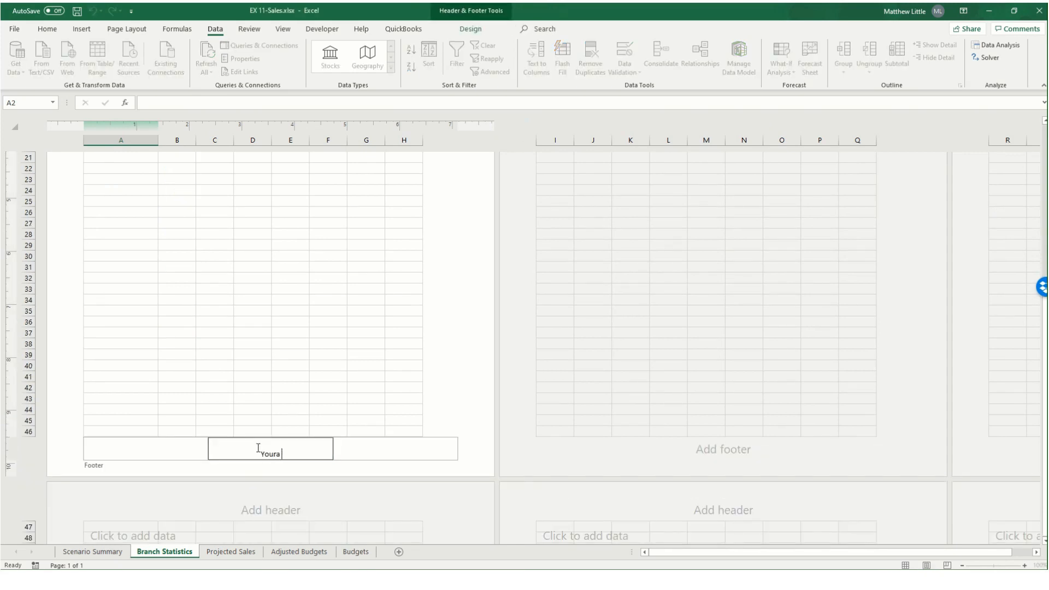
pyautogui.write('e')
pyautogui.moveTo(287, 199); pyautogui.dragTo(287, 192)
pyautogui.click(906, 565)
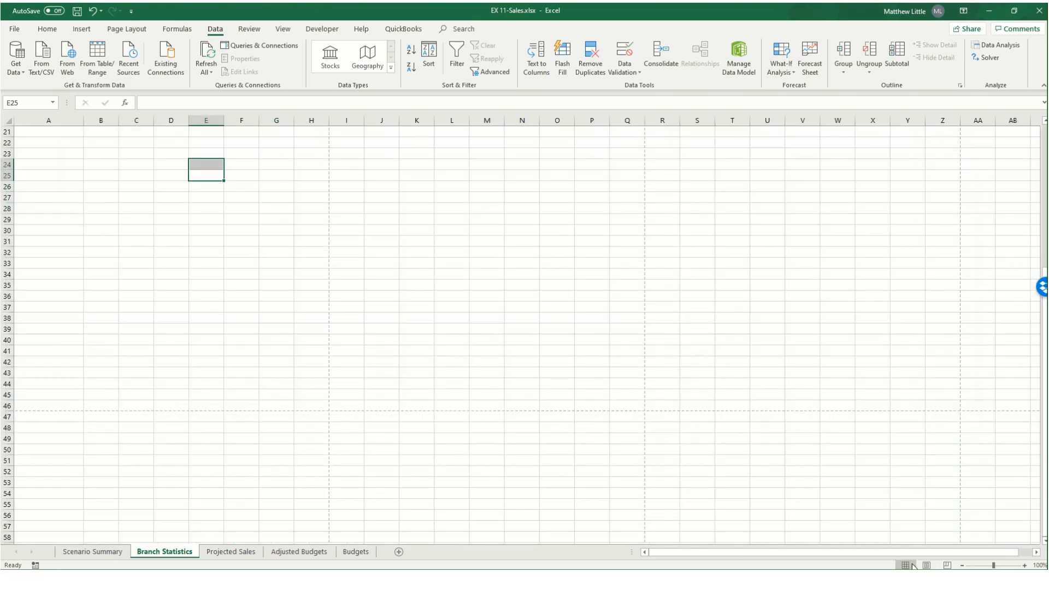
# Return to cell A1 of the Branch Statistics sheet and save the workbook
pyautogui.hotkey('ctrl', 'Home')
pyautogui.scroll(5, 254, 278)
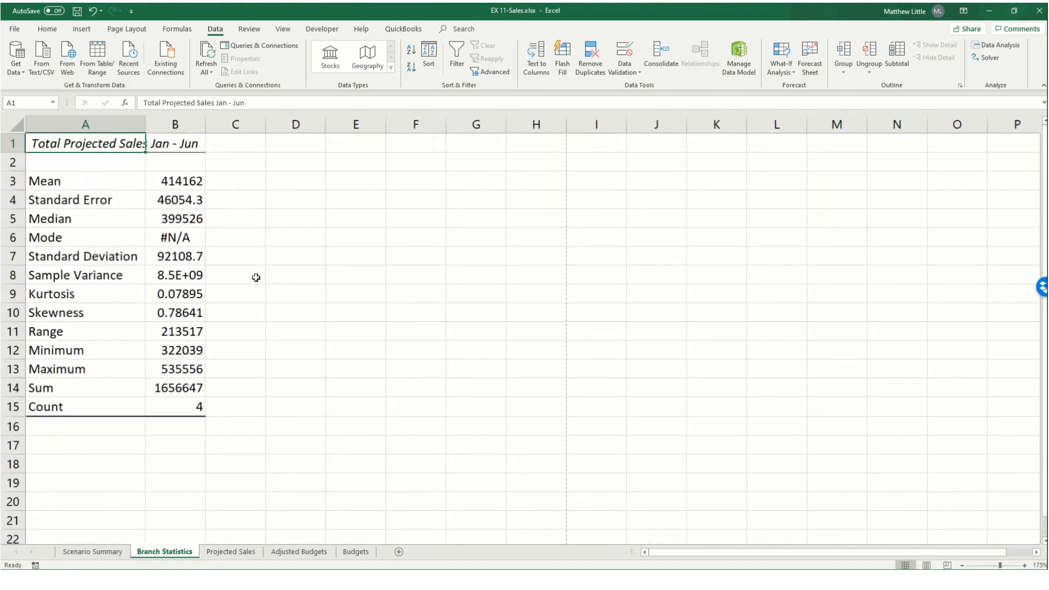
pyautogui.scroll(1, 256, 278)
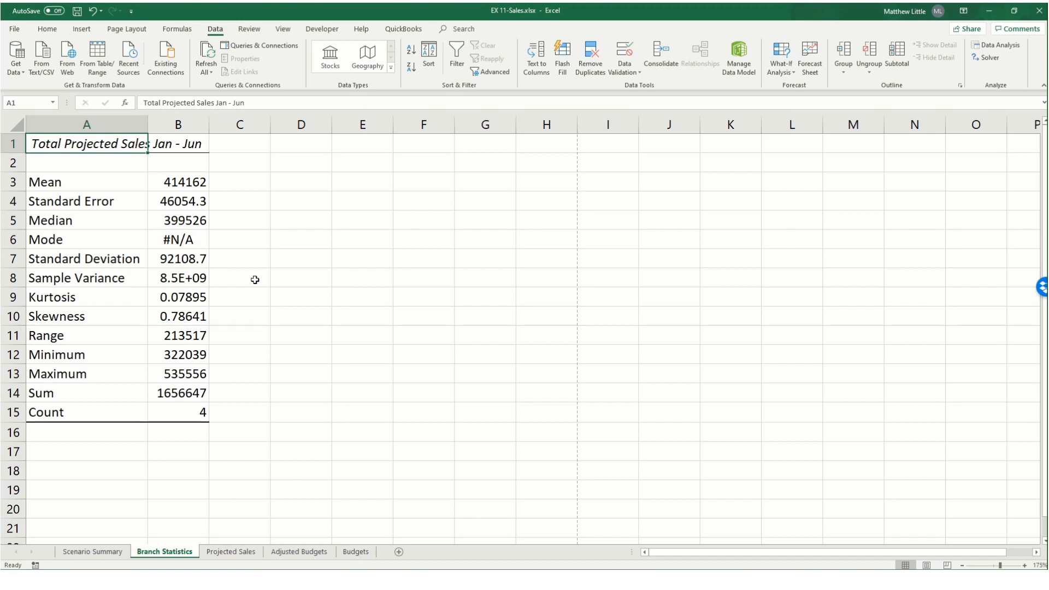
pyautogui.click(77, 12)
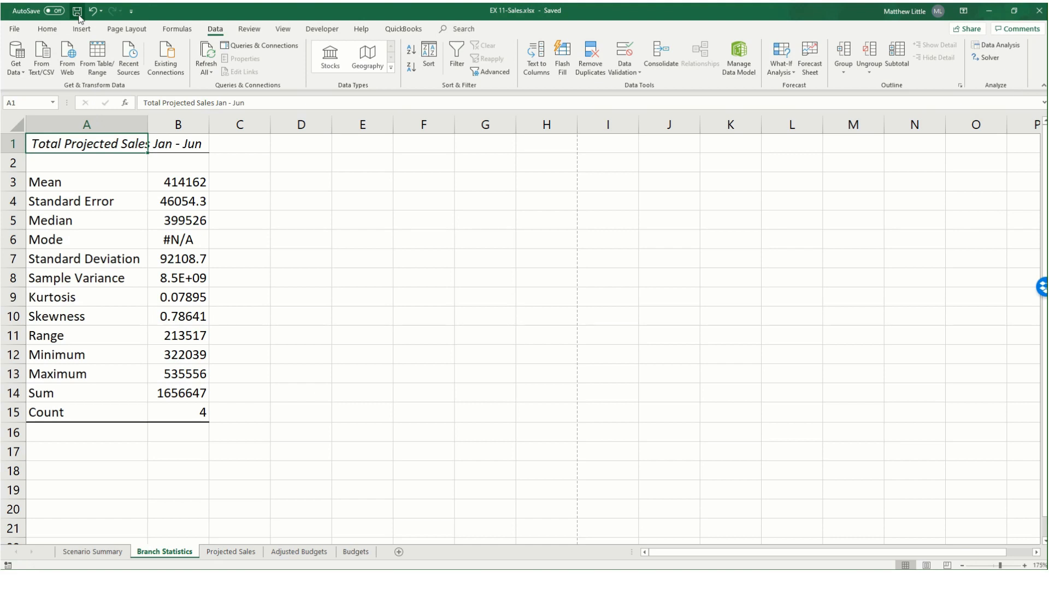